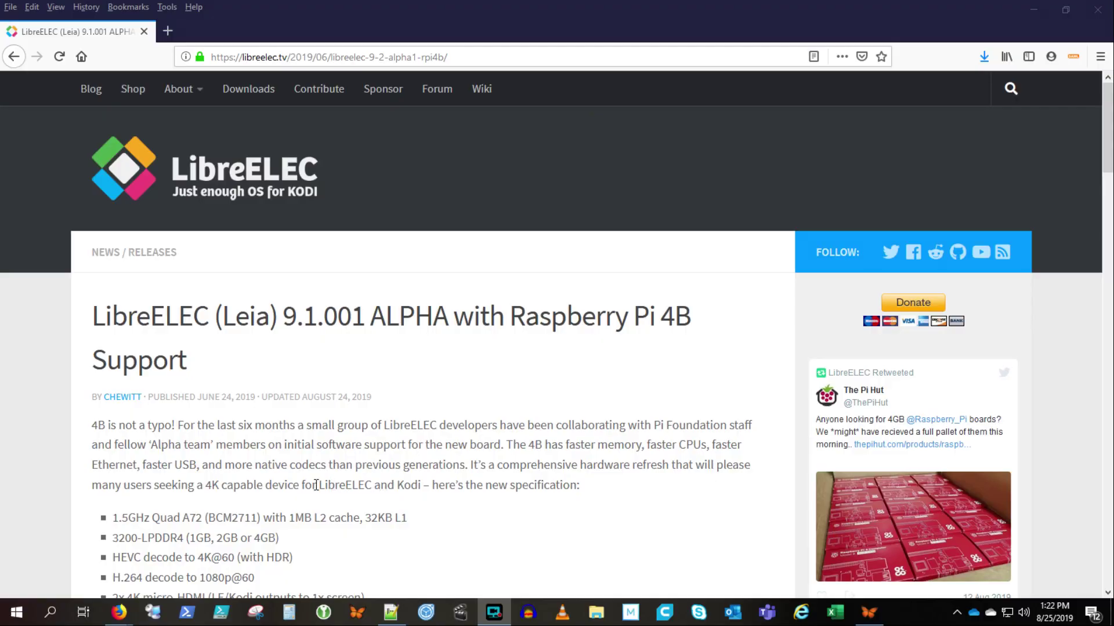
# Select 'LibreELEC' and 'Kodi' in the release article and scroll through it
pyautogui.moveTo(316, 485); pyautogui.dragTo(423, 485)
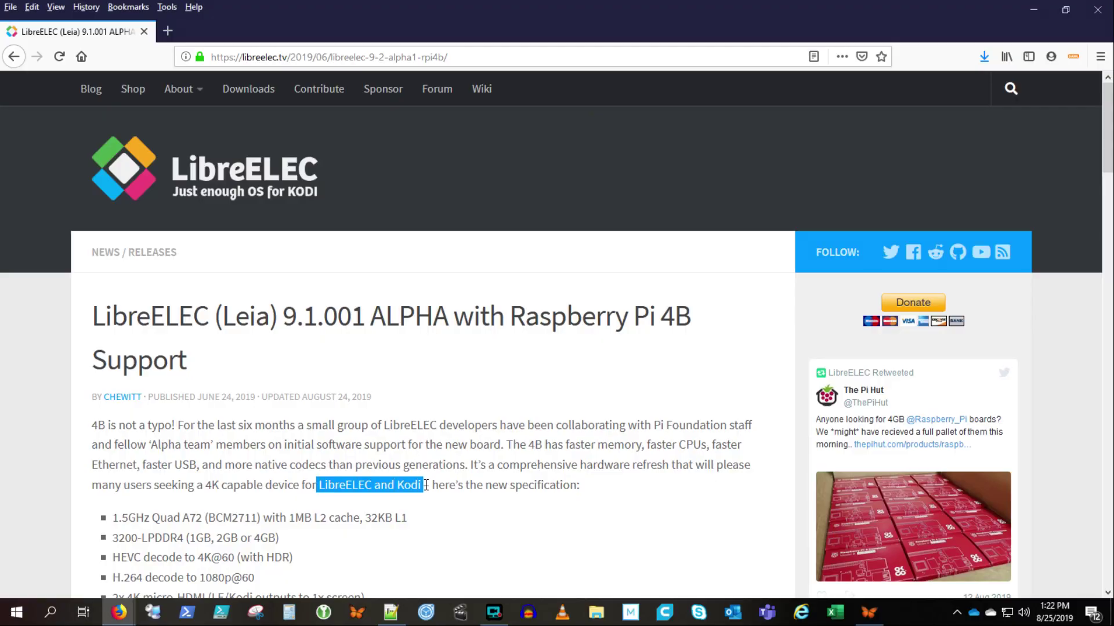
pyautogui.scroll(-8, 434, 489)
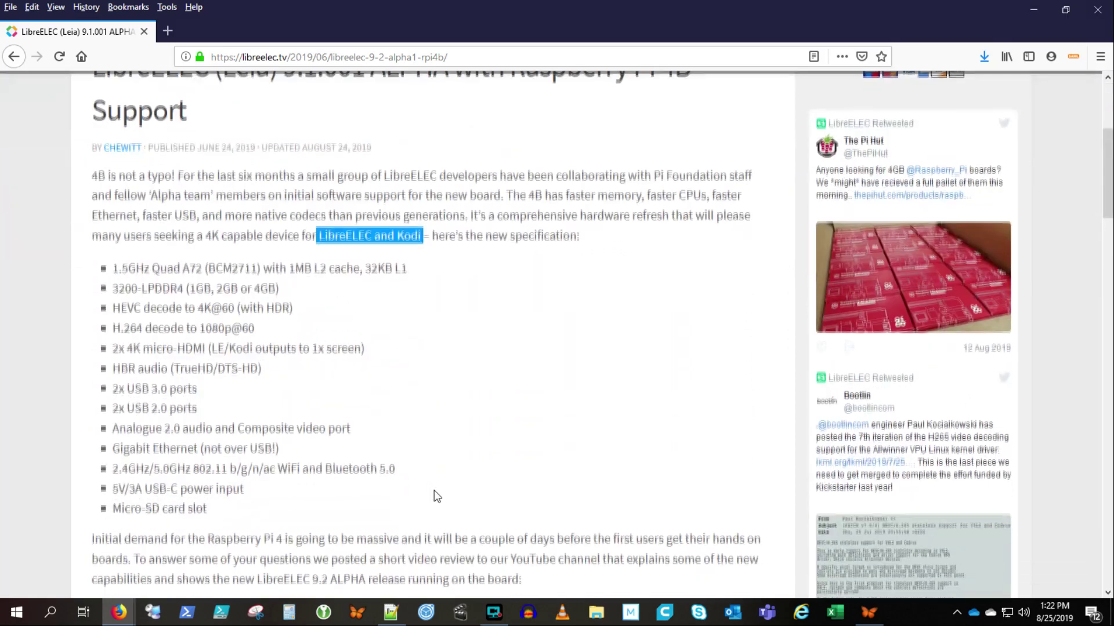
pyautogui.scroll(-5, 434, 491)
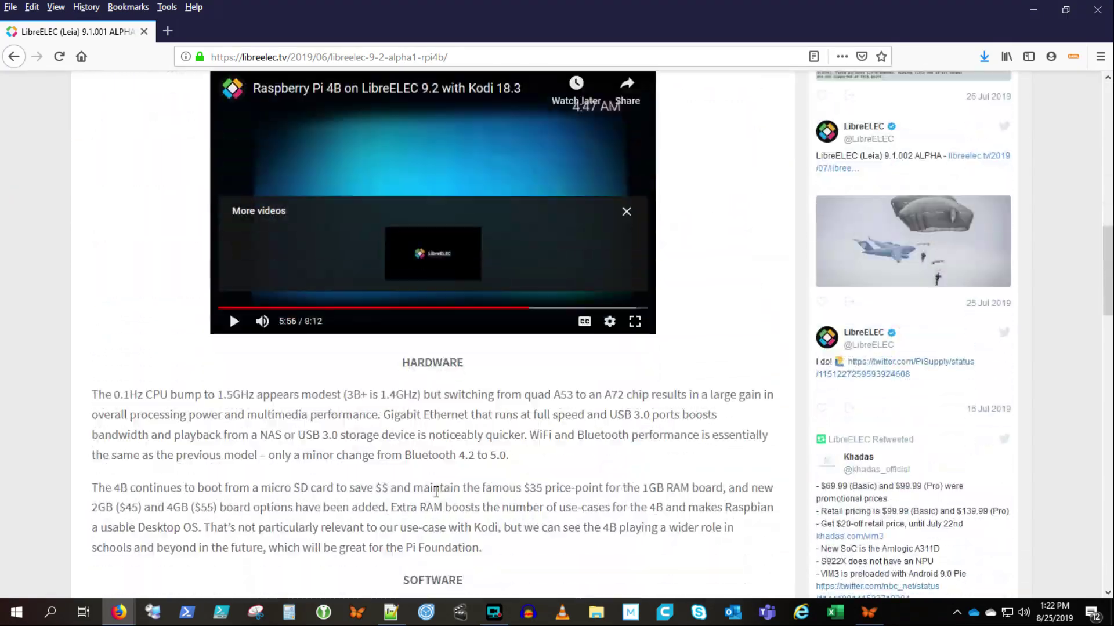
pyautogui.scroll(-4, 435, 497)
pyautogui.scroll(15, 435, 496)
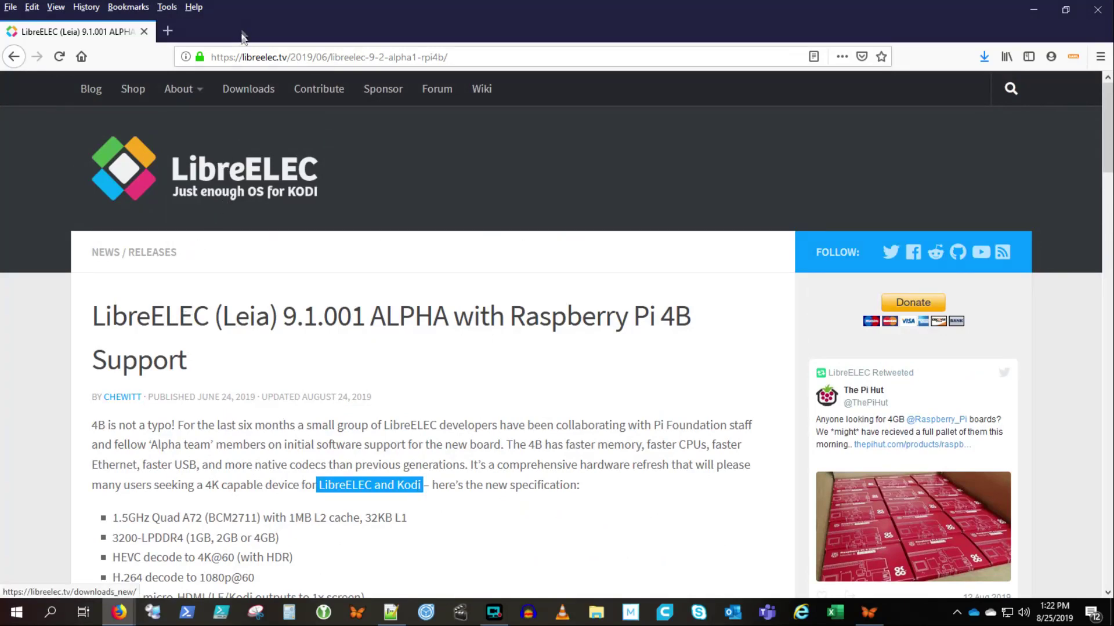
# Go to the Downloads section and open the Raspberry Pi 4 download page
pyautogui.click(245, 91)
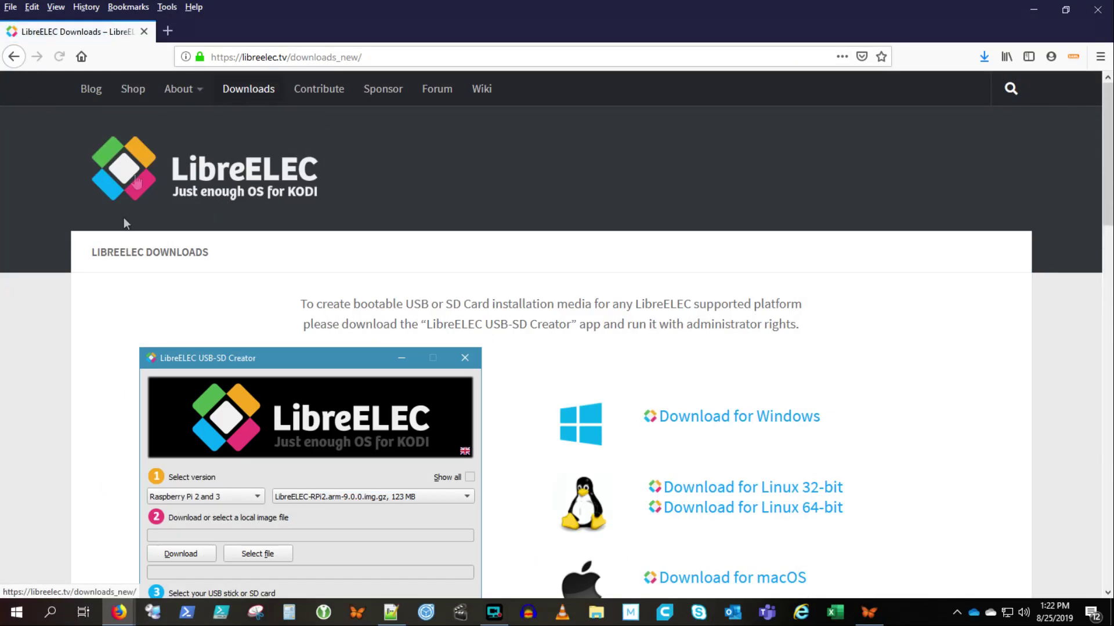
pyautogui.scroll(-6, 524, 352)
pyautogui.scroll(-12, 524, 352)
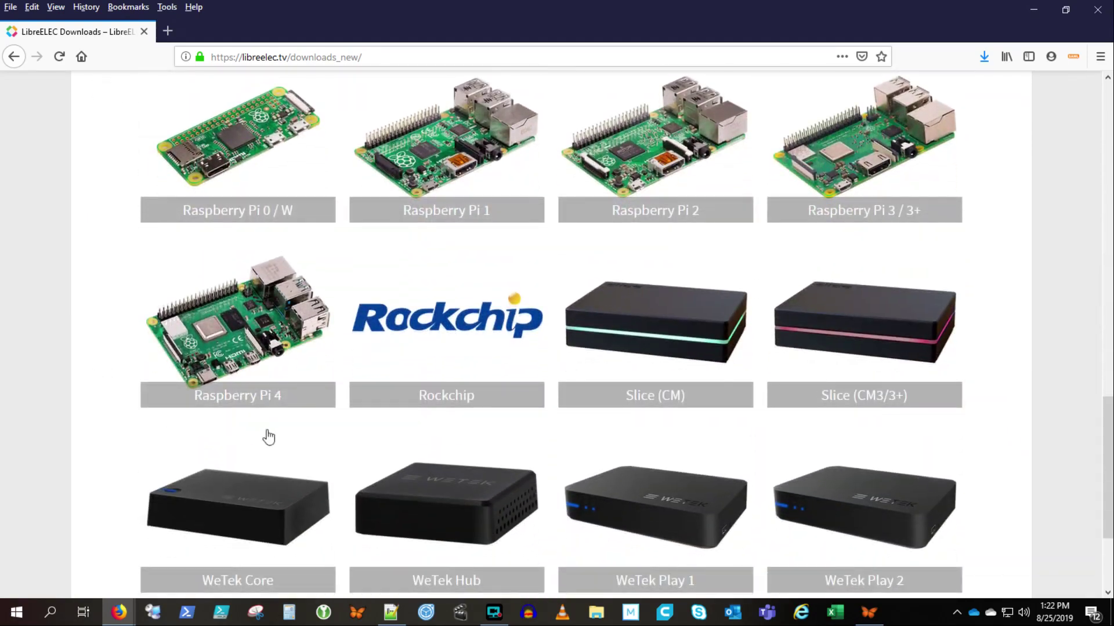
pyautogui.click(255, 336)
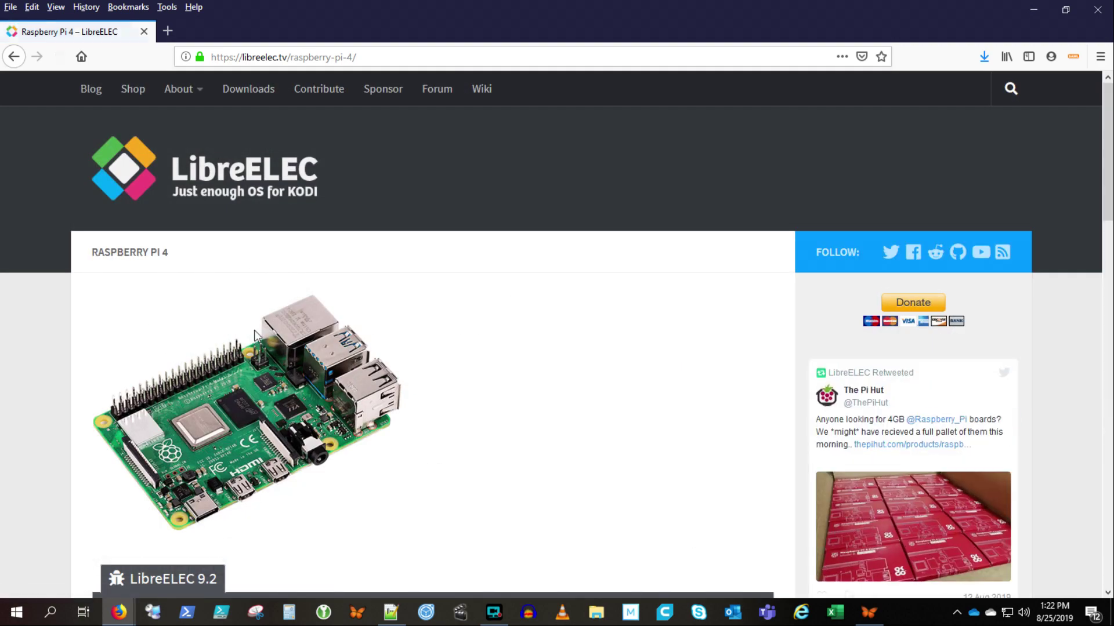
# Download and save the LibreELEC-RPi4.arm-9.1.002.img.gz image
pyautogui.scroll(-5, 532, 398)
pyautogui.click(200, 303)
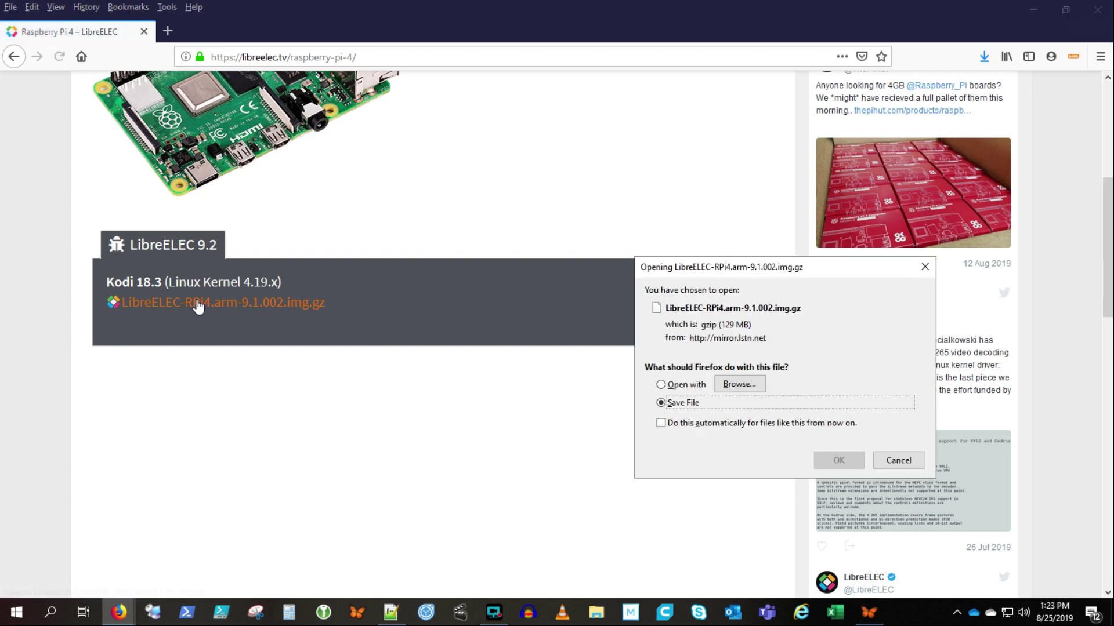
pyautogui.click(839, 460)
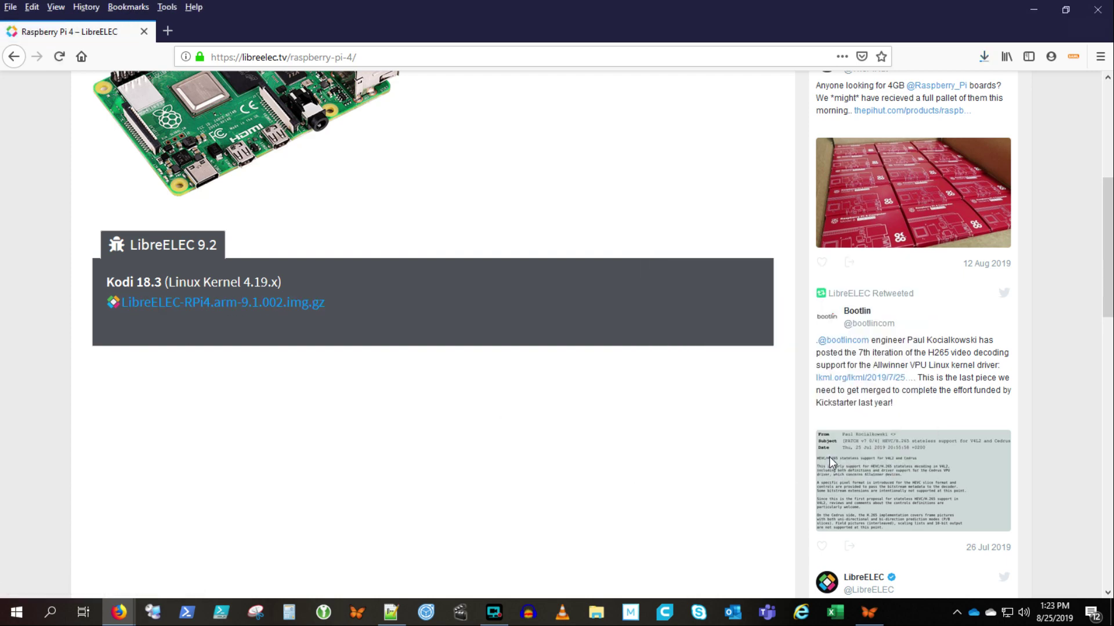
# Show the downloaded LibreELEC image in its containing Temp folder
pyautogui.click(989, 60)
pyautogui.rightClick(903, 135)
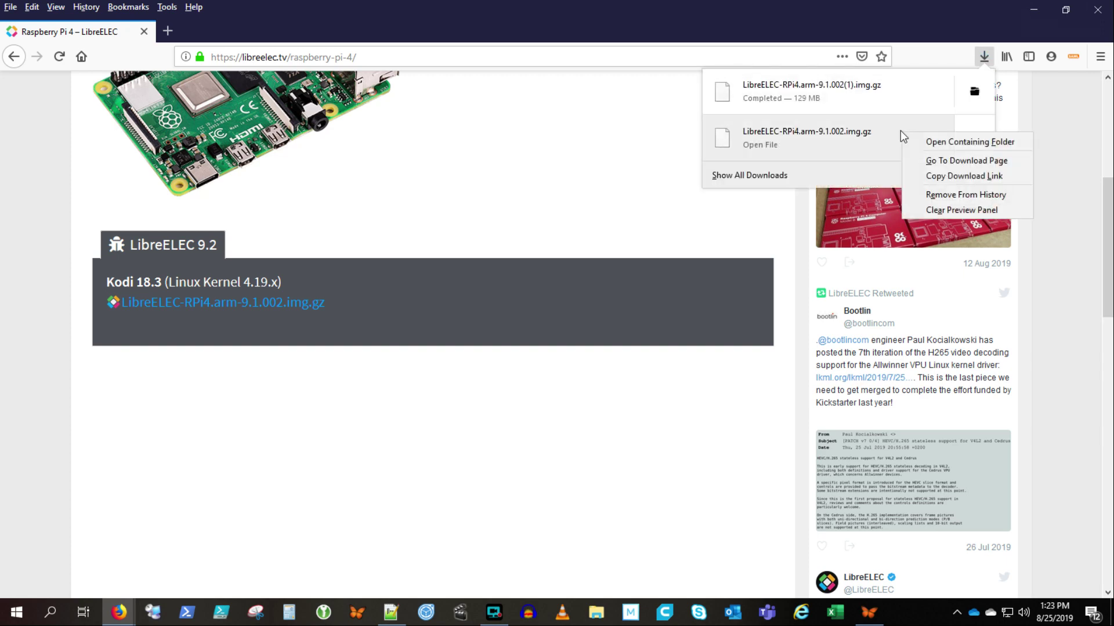
pyautogui.click(935, 142)
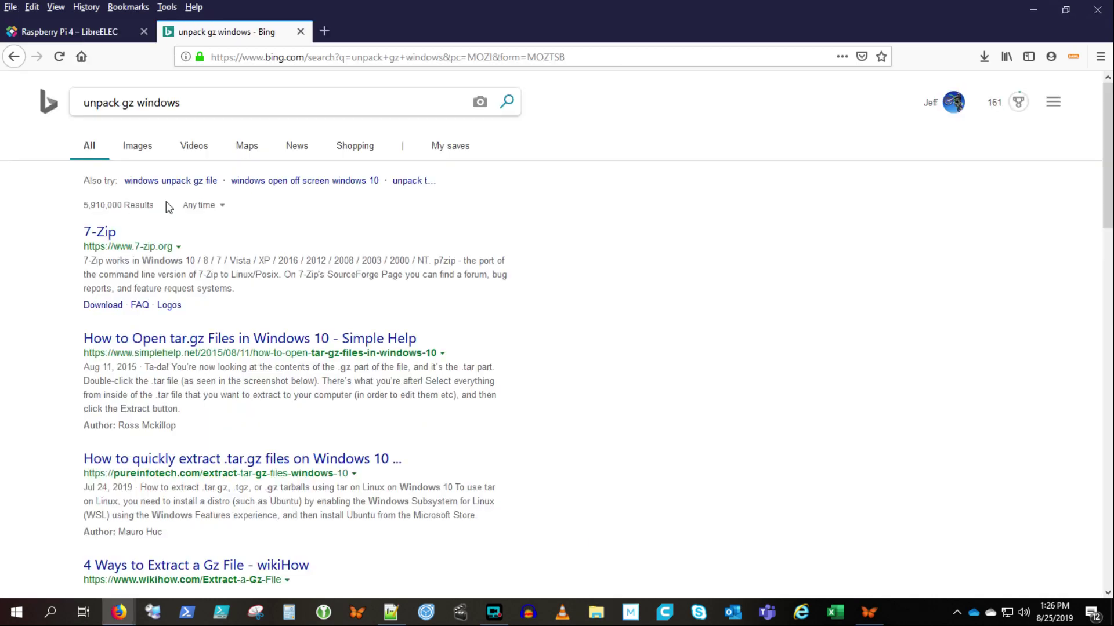
# Open the 7-Zip website from the Bing results and download the 64-bit installer
pyautogui.click(111, 233)
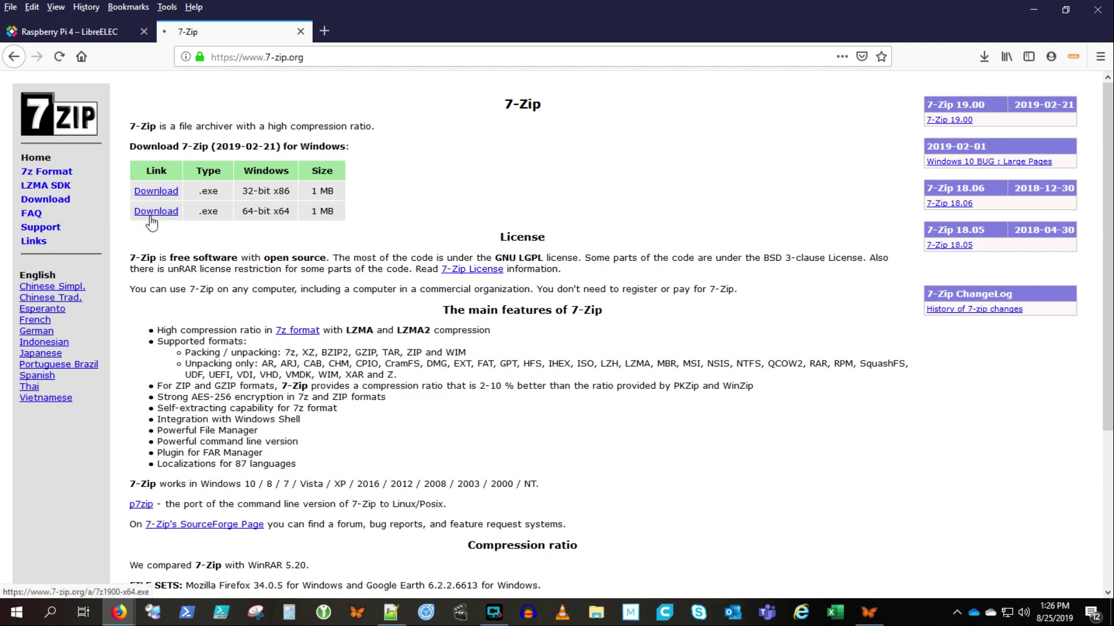
pyautogui.click(152, 212)
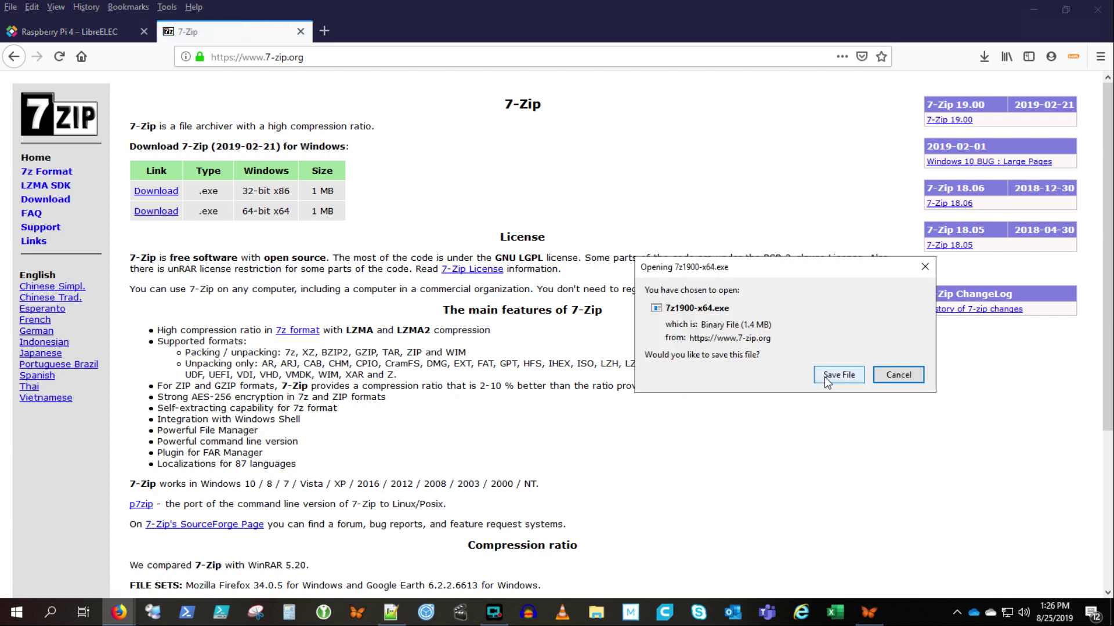
# Save and install 64-bit 7-Zip 19.00 into C:\Program Files\7-Zip, then open File Explorer
pyautogui.click(827, 377)
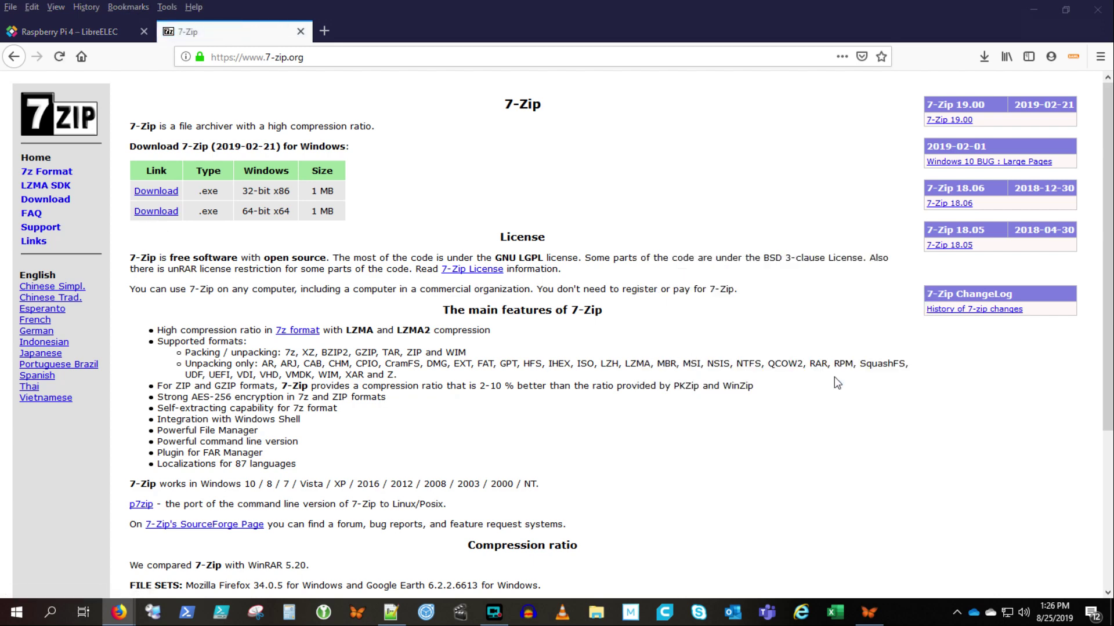
pyautogui.click(984, 58)
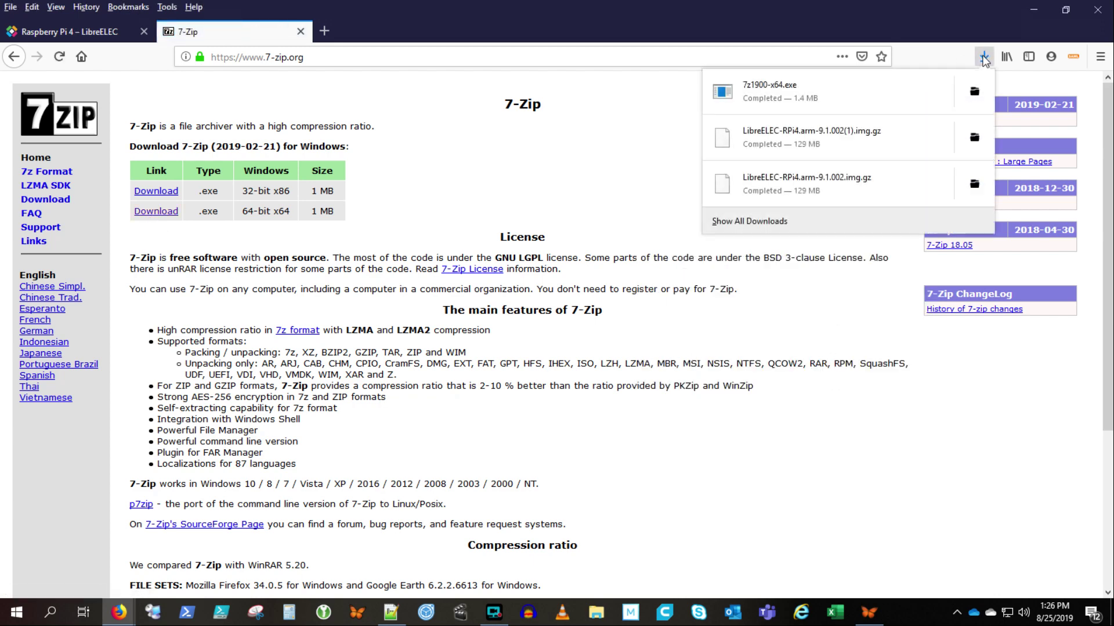
pyautogui.click(848, 101)
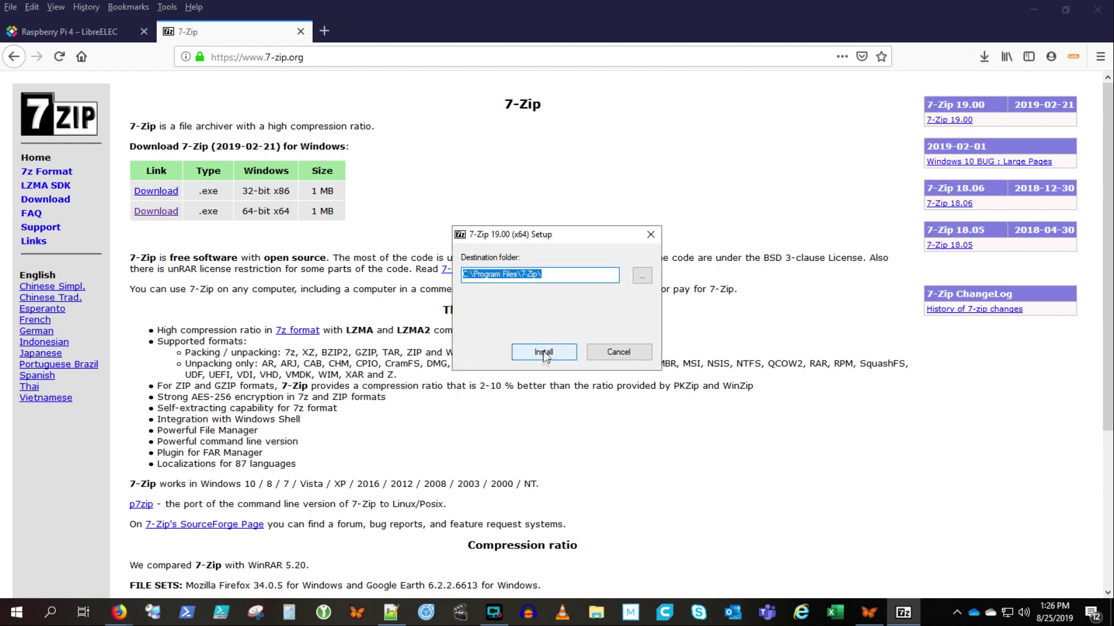
pyautogui.click(544, 353)
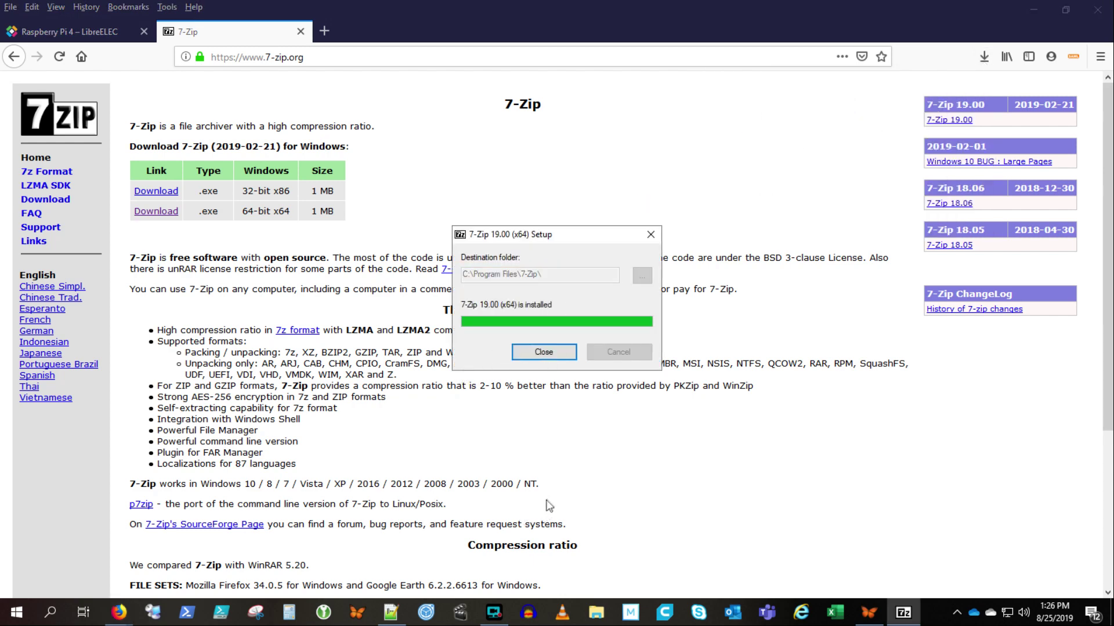
pyautogui.click(545, 352)
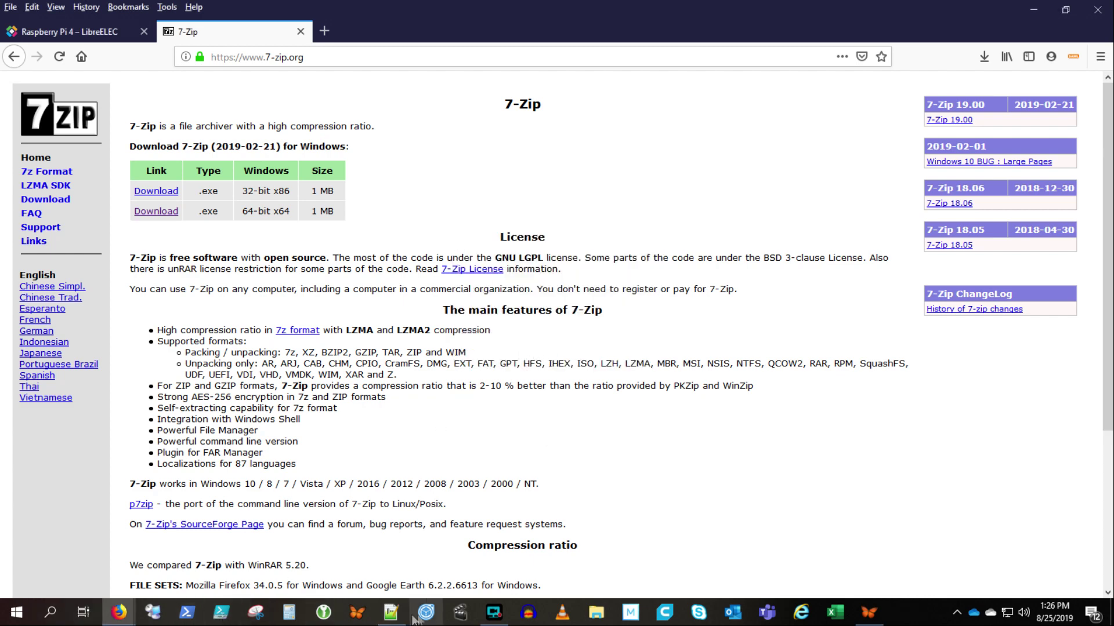
pyautogui.click(596, 618)
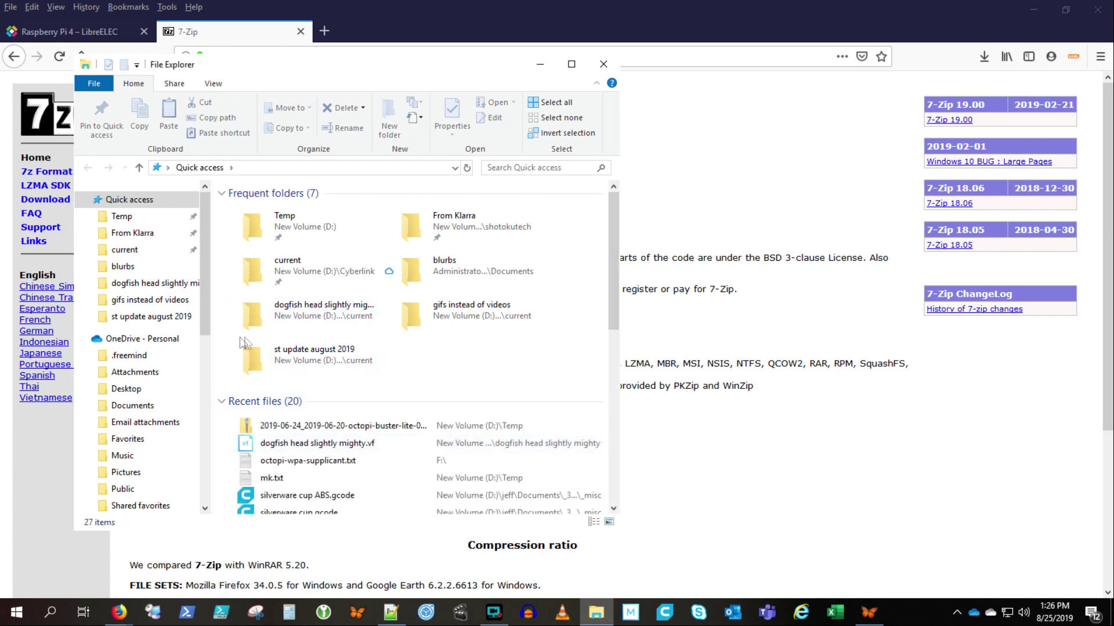
# Browse to C:\Program Files\7-Zip and launch 7zFM.exe
pyautogui.scroll(-5, 203, 348)
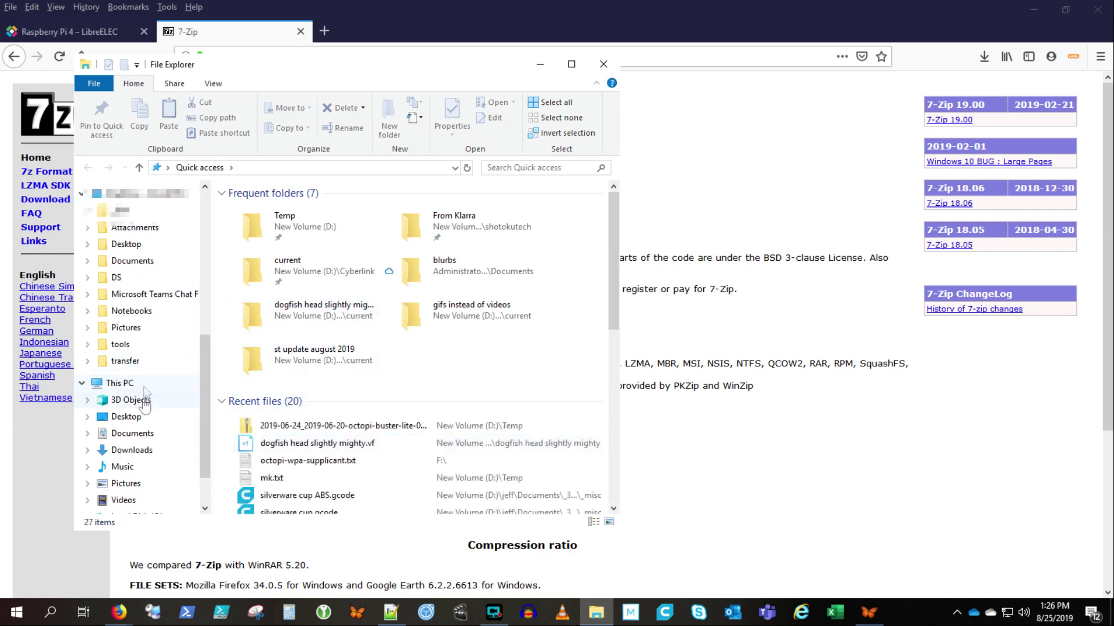
pyautogui.scroll(-1, 124, 414)
pyautogui.click(138, 462)
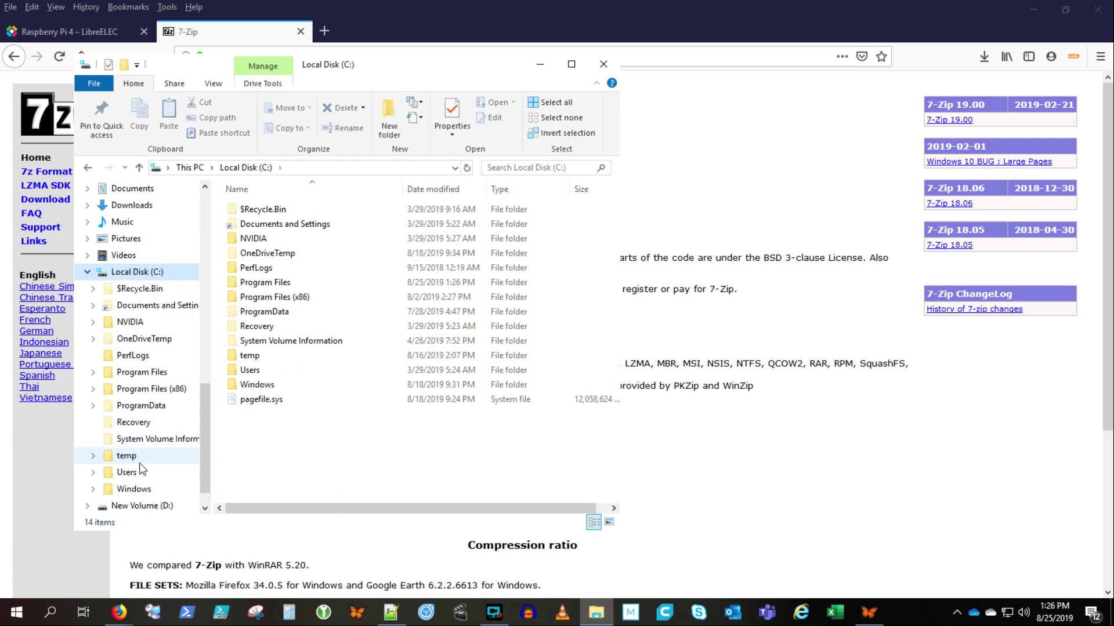
pyautogui.doubleClick(265, 282)
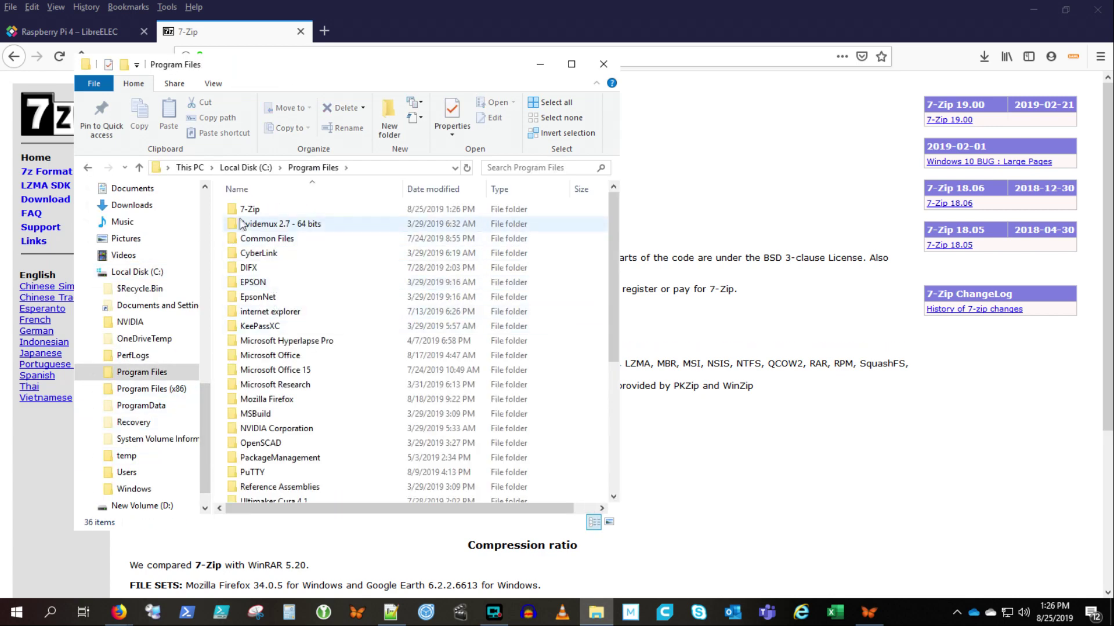
pyautogui.doubleClick(249, 210)
pyautogui.click(253, 283)
pyautogui.doubleClick(252, 282)
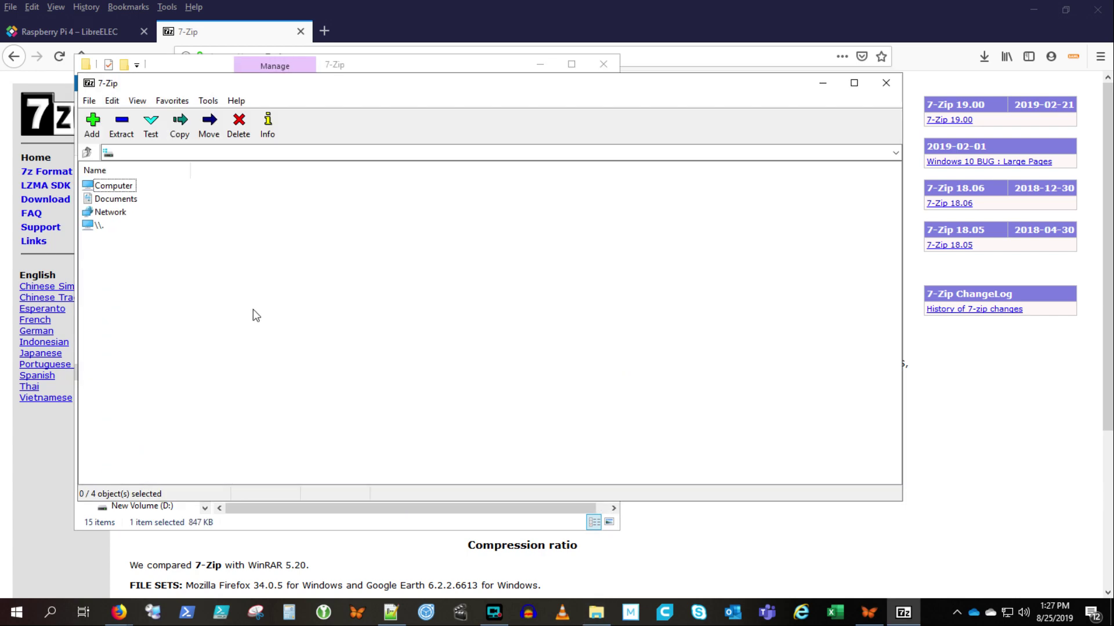
# Browse to D:\Temp, sort by modified date, and widen the Name column
pyautogui.doubleClick(116, 187)
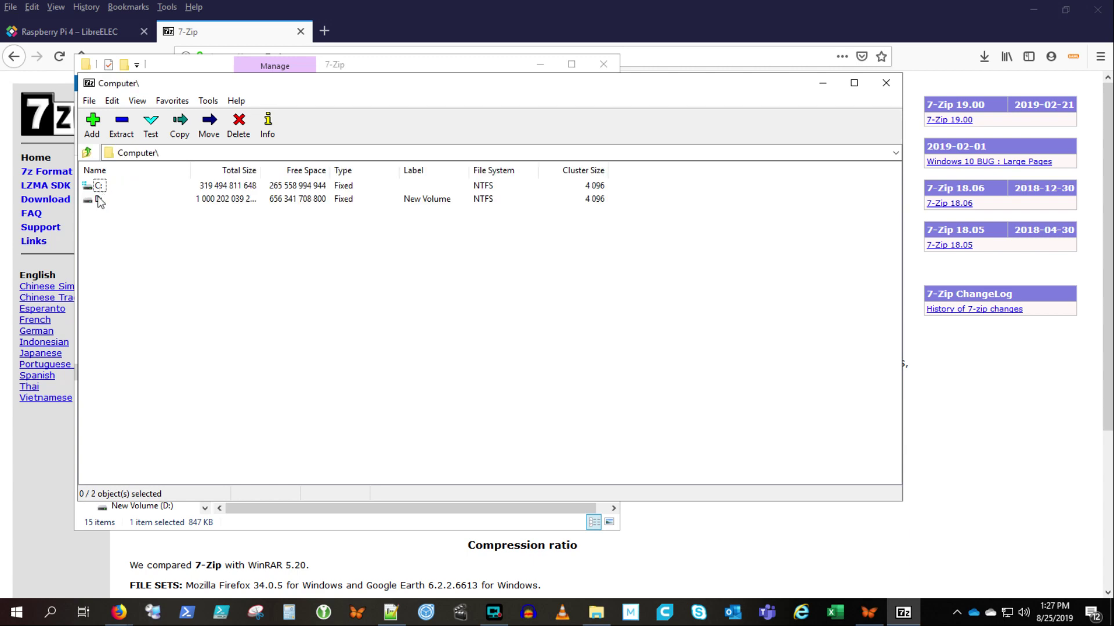
pyautogui.doubleClick(98, 199)
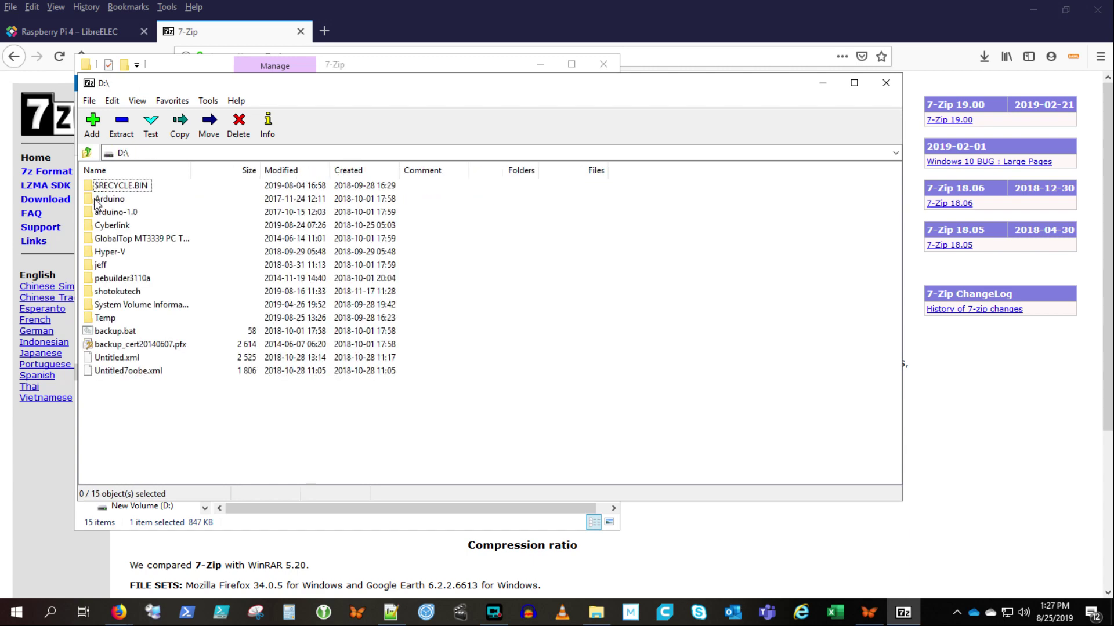
pyautogui.doubleClick(100, 318)
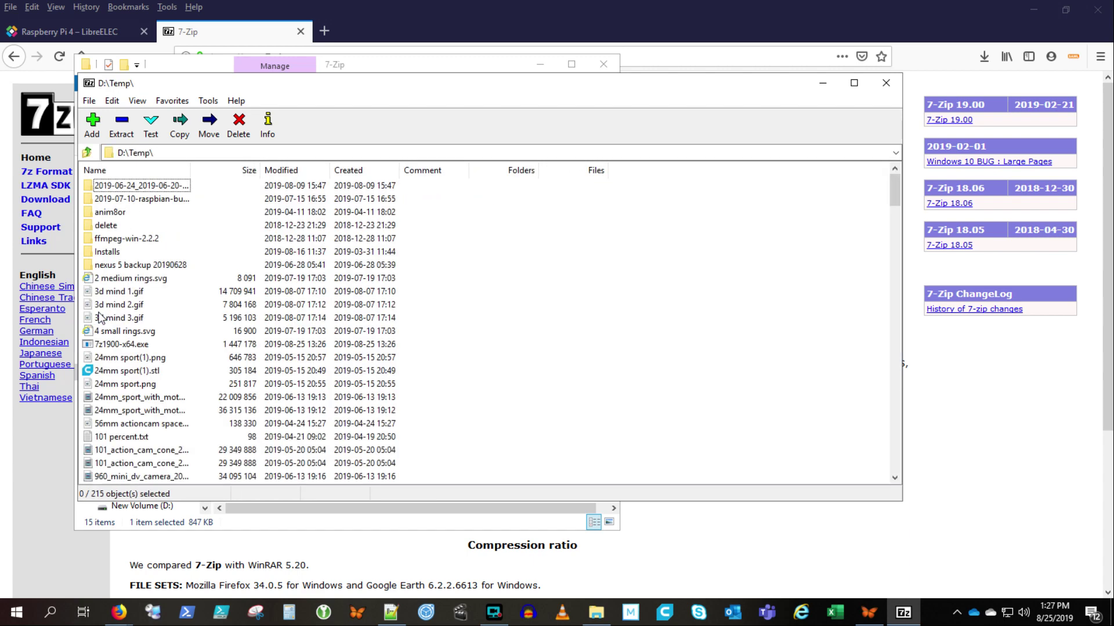
pyautogui.click(281, 170)
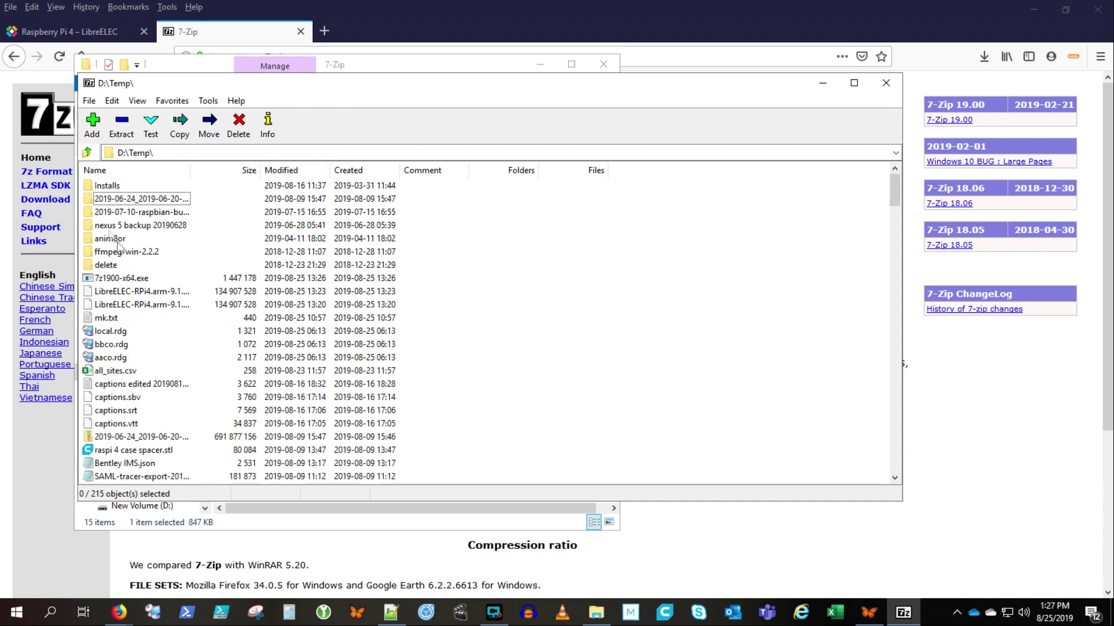
pyautogui.doubleClick(190, 170)
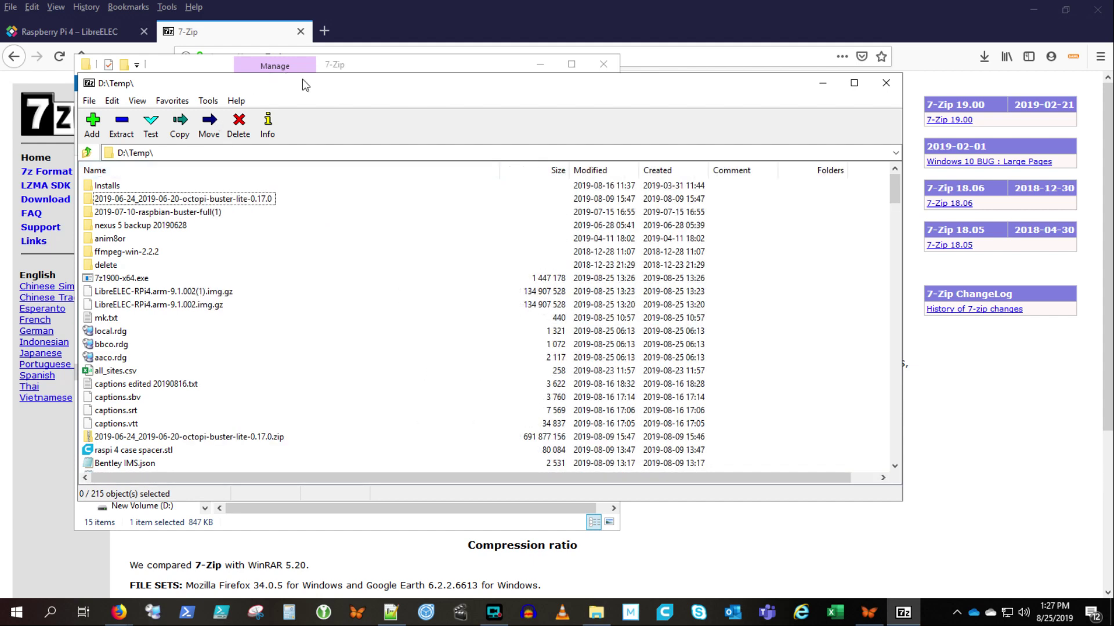
pyautogui.moveTo(300, 88); pyautogui.dragTo(554, 146)
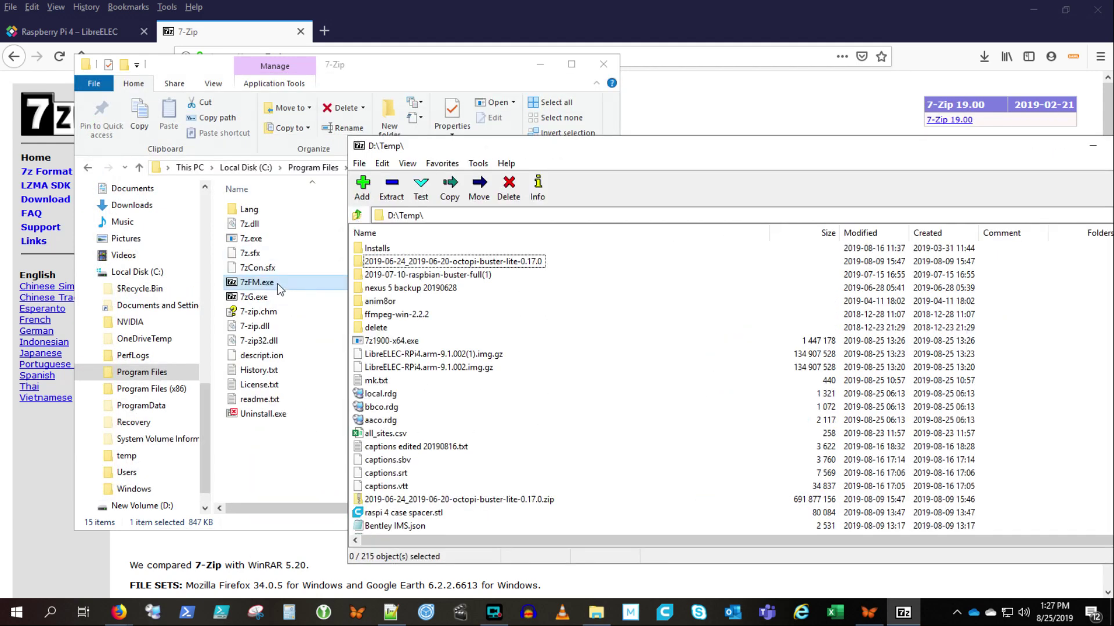
# Extract LibreELEC-RPi4.arm-9.1.002.img from the .gz archive into D:\Temp
pyautogui.doubleClick(433, 369)
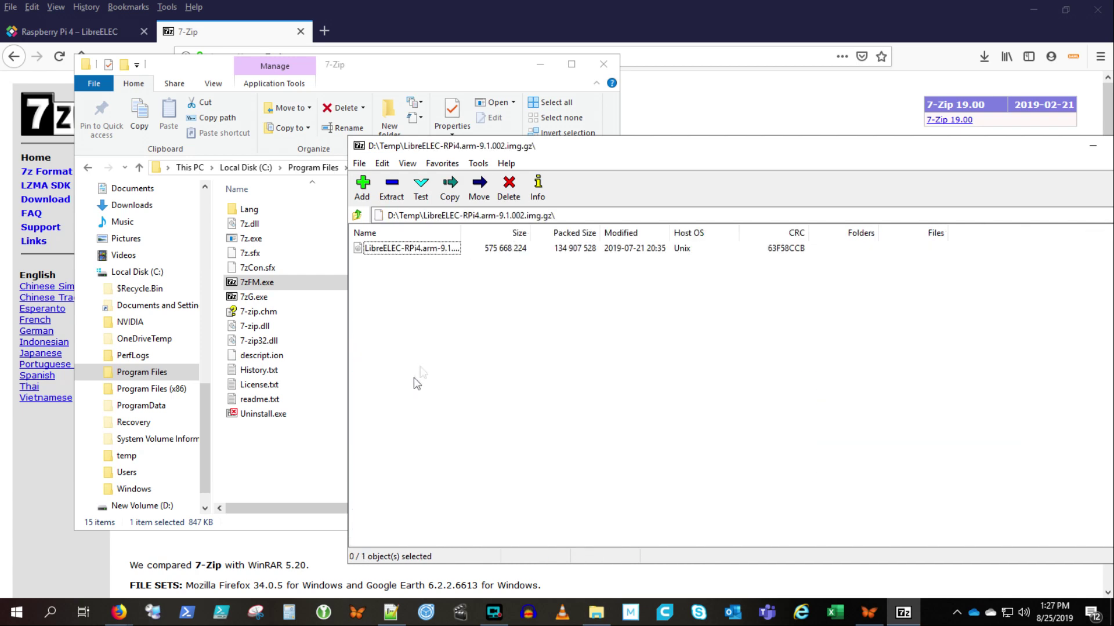
pyautogui.click(383, 247)
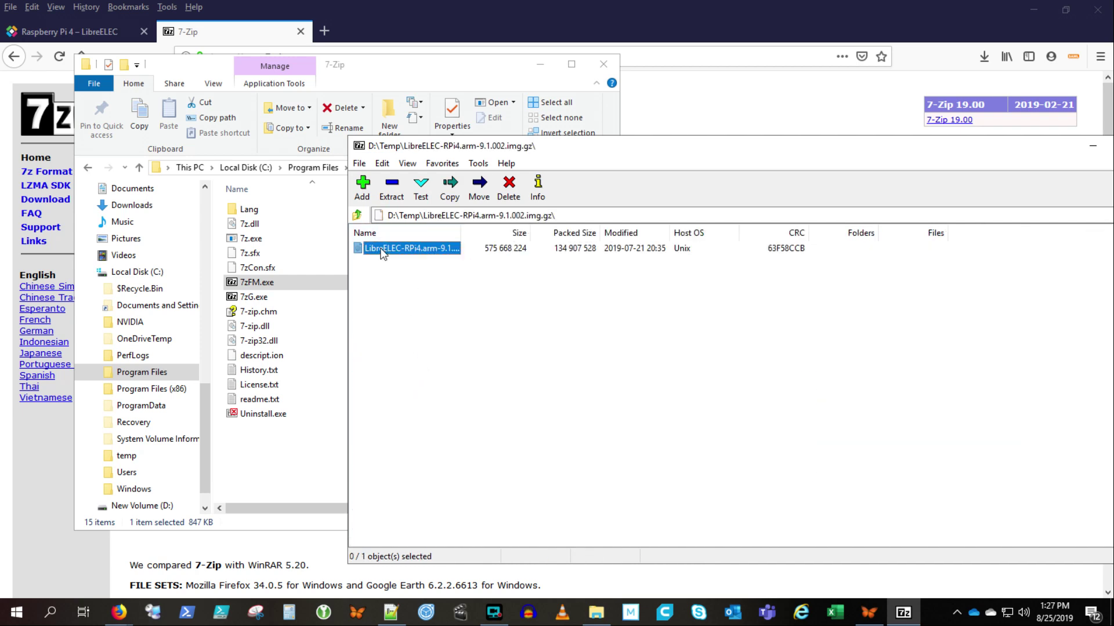
pyautogui.click(390, 192)
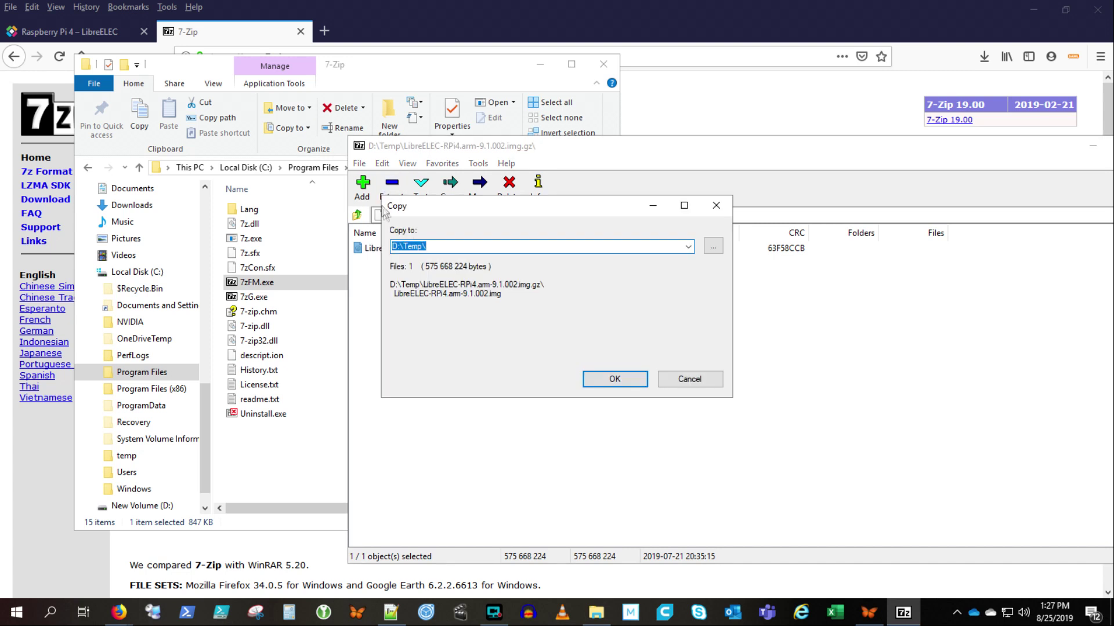
pyautogui.click(599, 379)
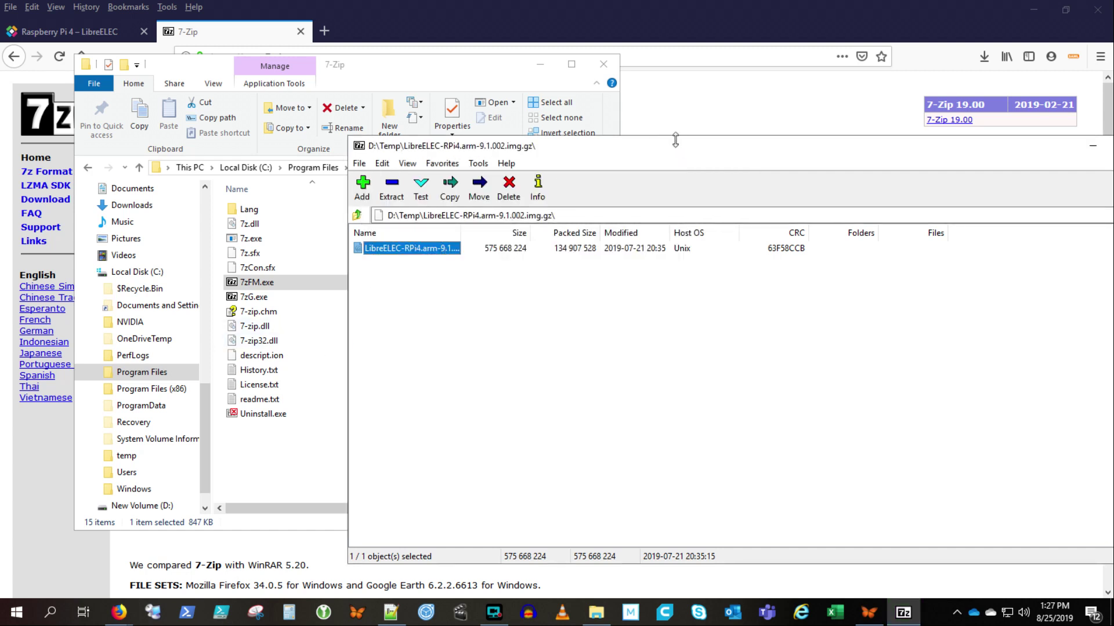
pyautogui.moveTo(675, 140); pyautogui.dragTo(446, 142)
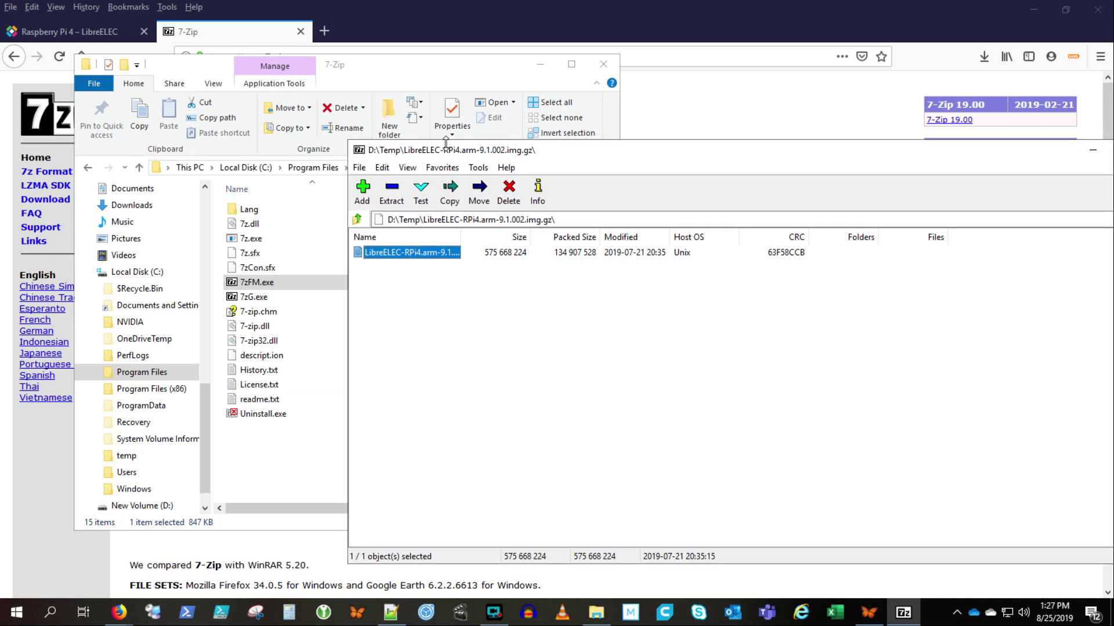
pyautogui.moveTo(553, 154); pyautogui.dragTo(338, 142)
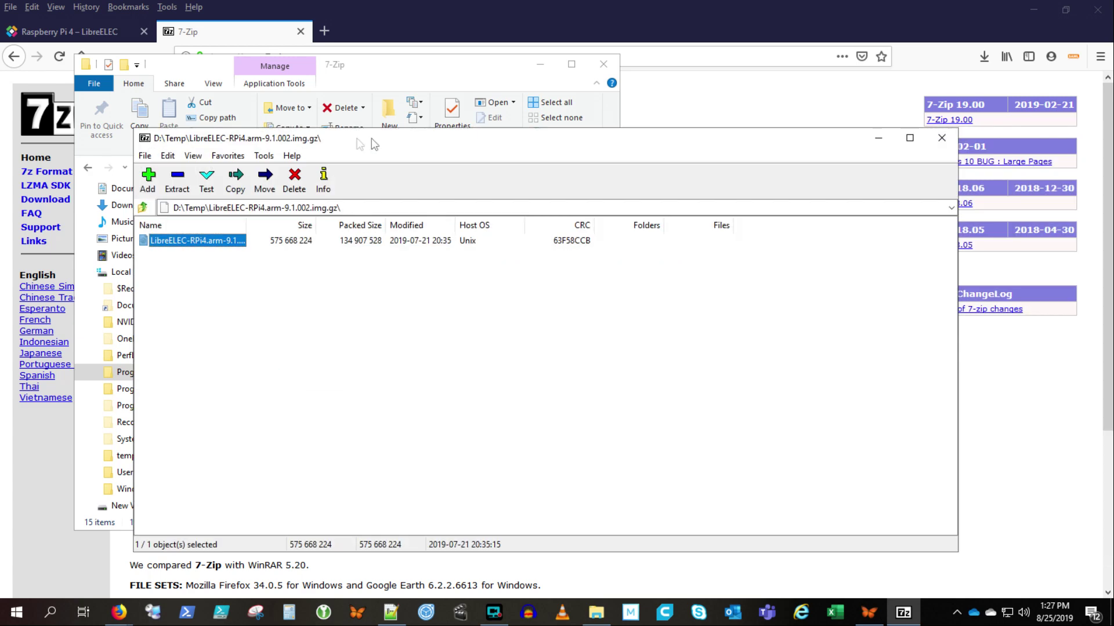
# Close the 7-Zip archive window, the 7-Zip Explorer folder, and the 7-Zip web page
pyautogui.click(940, 140)
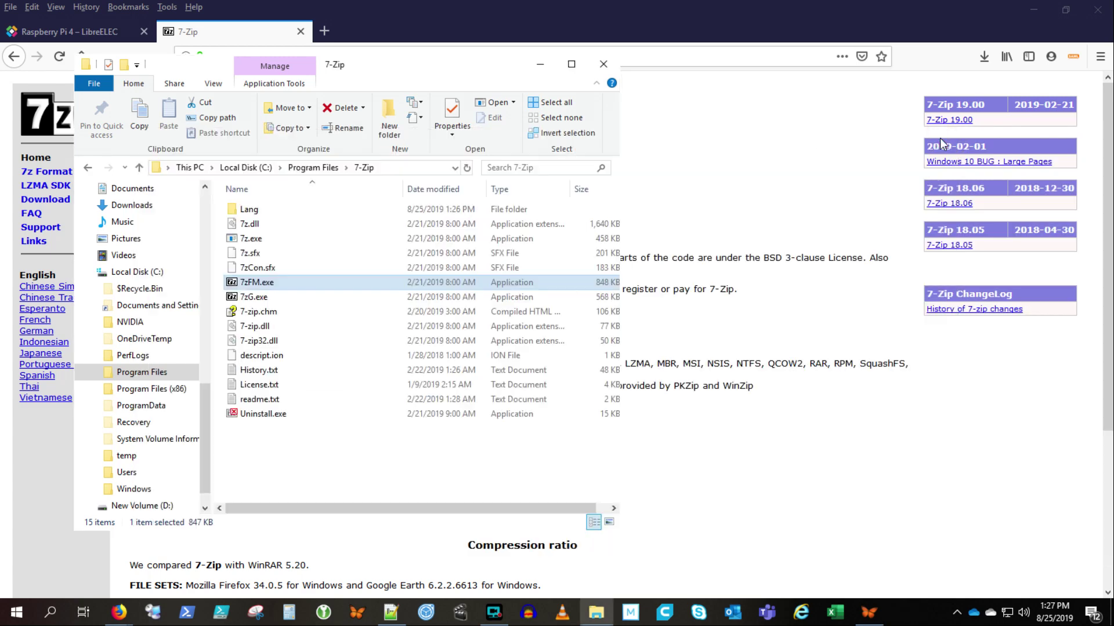
pyautogui.click(604, 62)
pyautogui.click(299, 32)
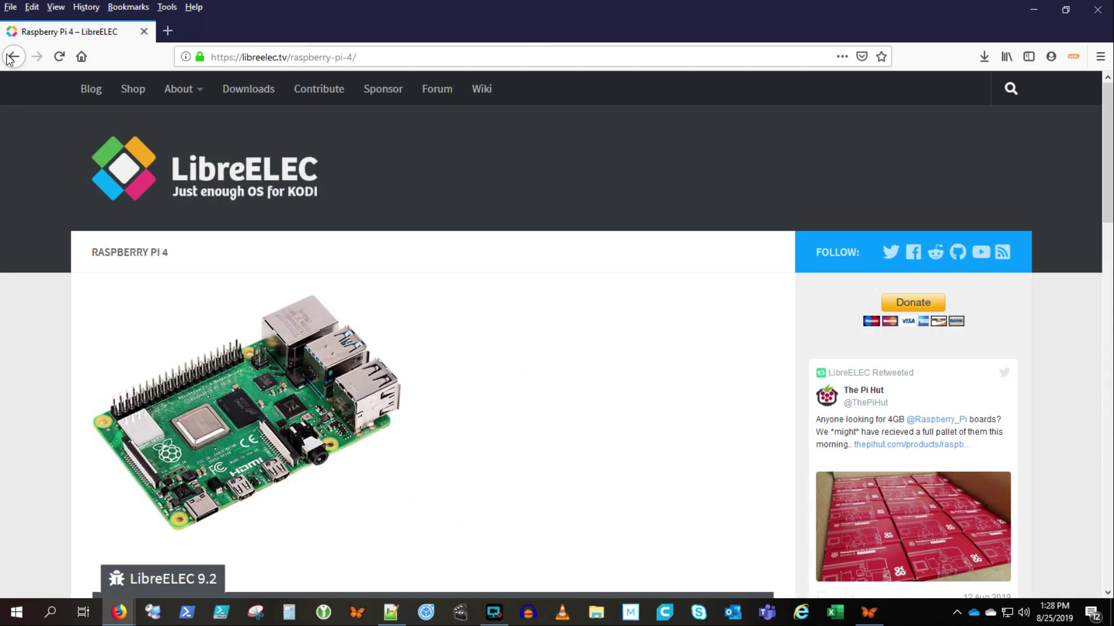
# Return to the Raspberry Pi 4B alpha article and minimize Firefox
pyautogui.click(14, 57)
pyautogui.click(9, 57)
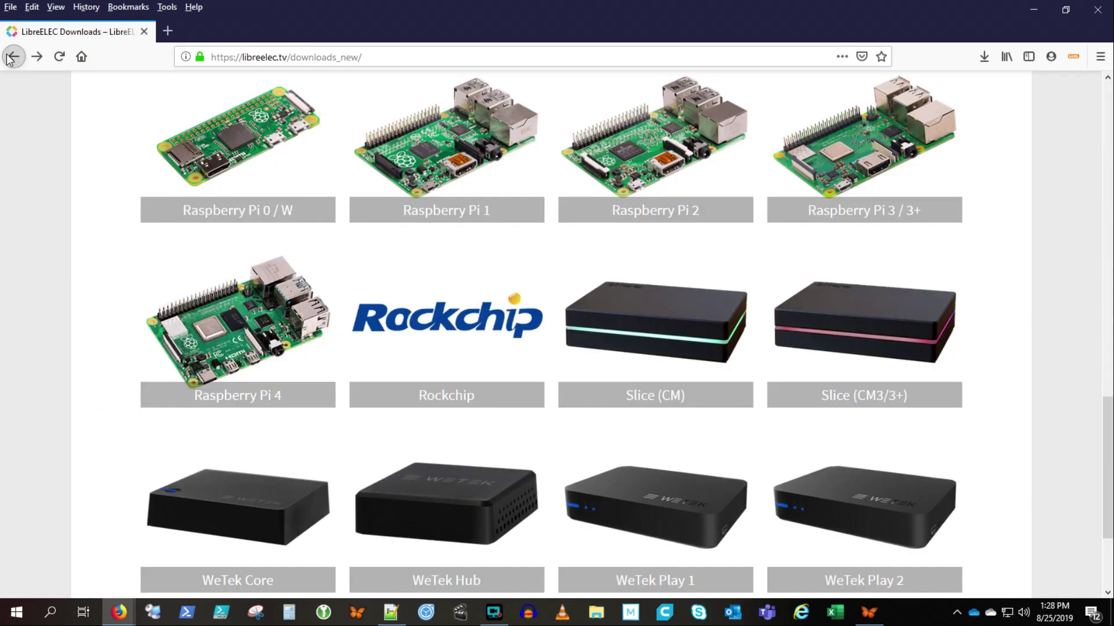
pyautogui.scroll(-15, 446, 386)
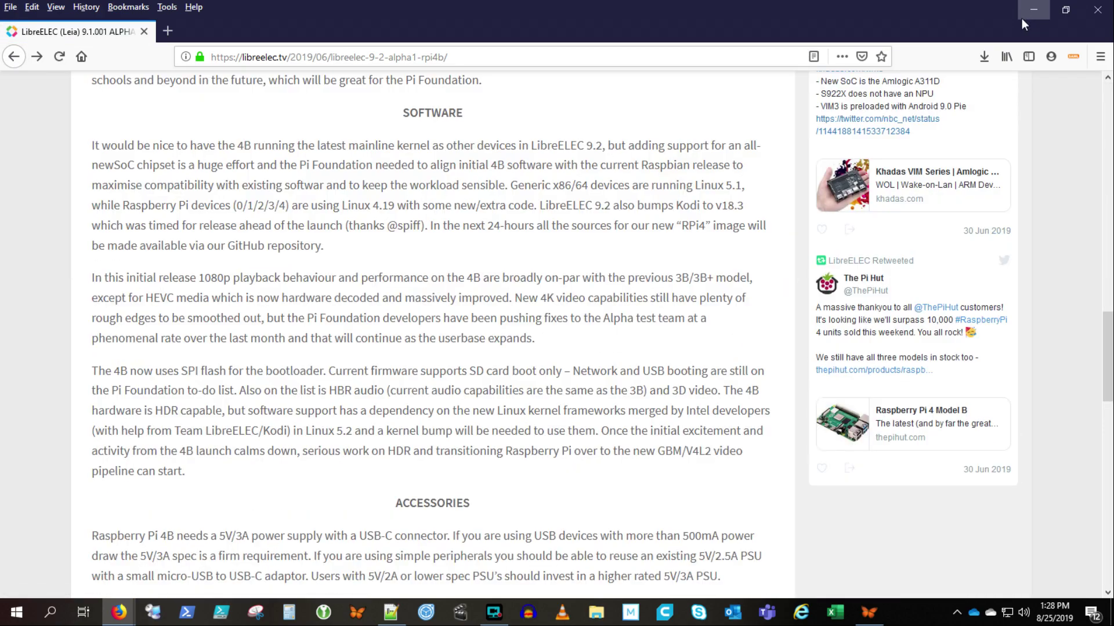
pyautogui.click(1033, 10)
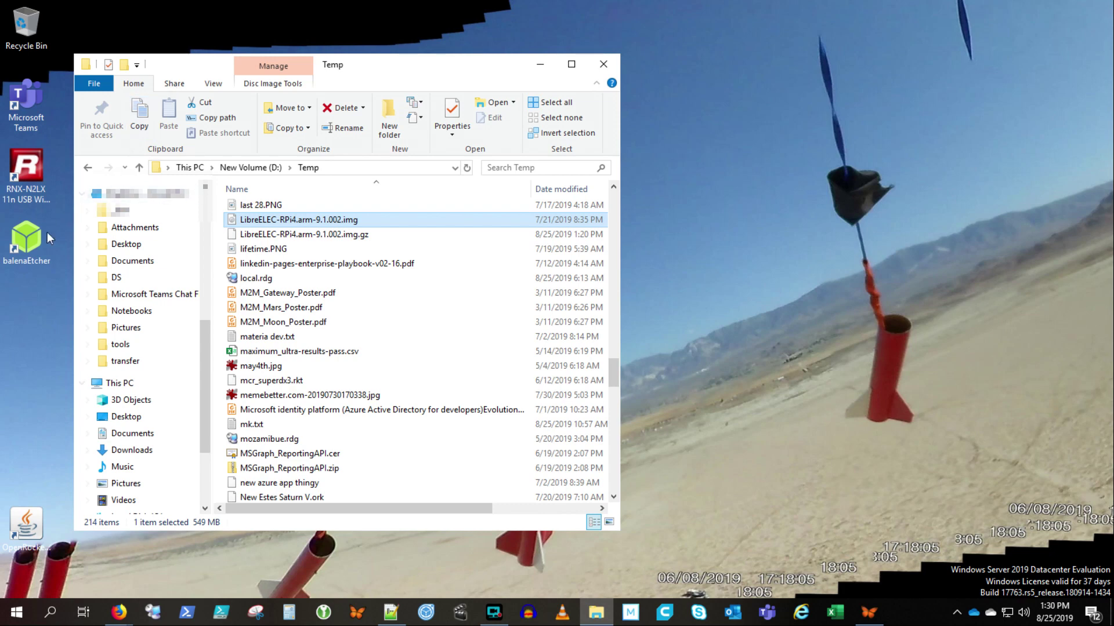
# Load LibreELEC-RPi4.arm-9.1.002.img from D:\Temp into balenaEtcher and start flashing
pyautogui.doubleClick(34, 248)
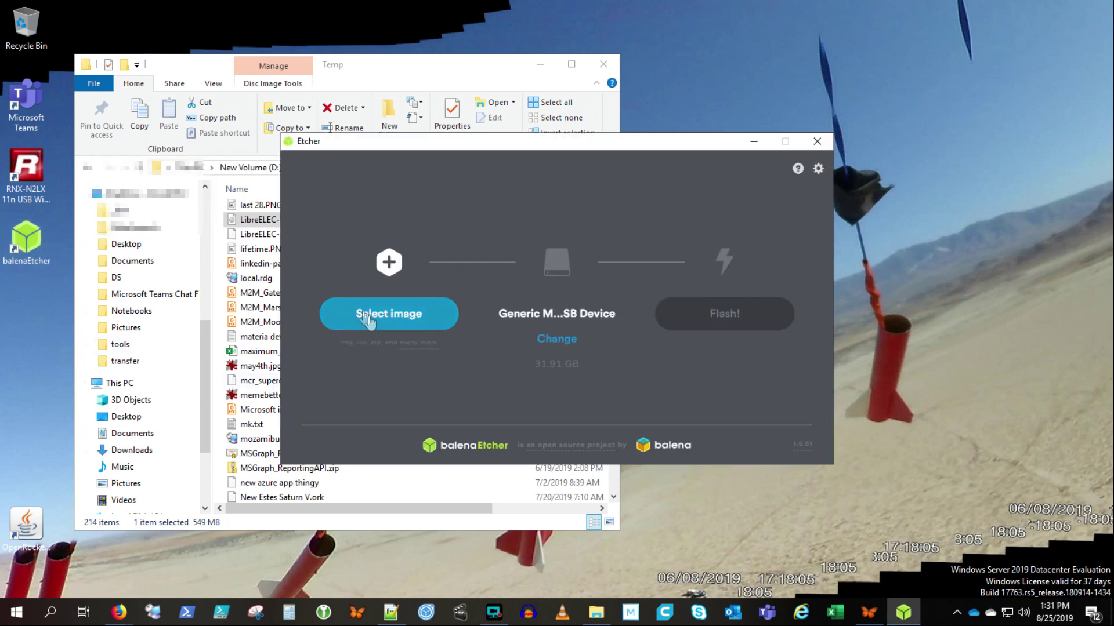
pyautogui.click(371, 315)
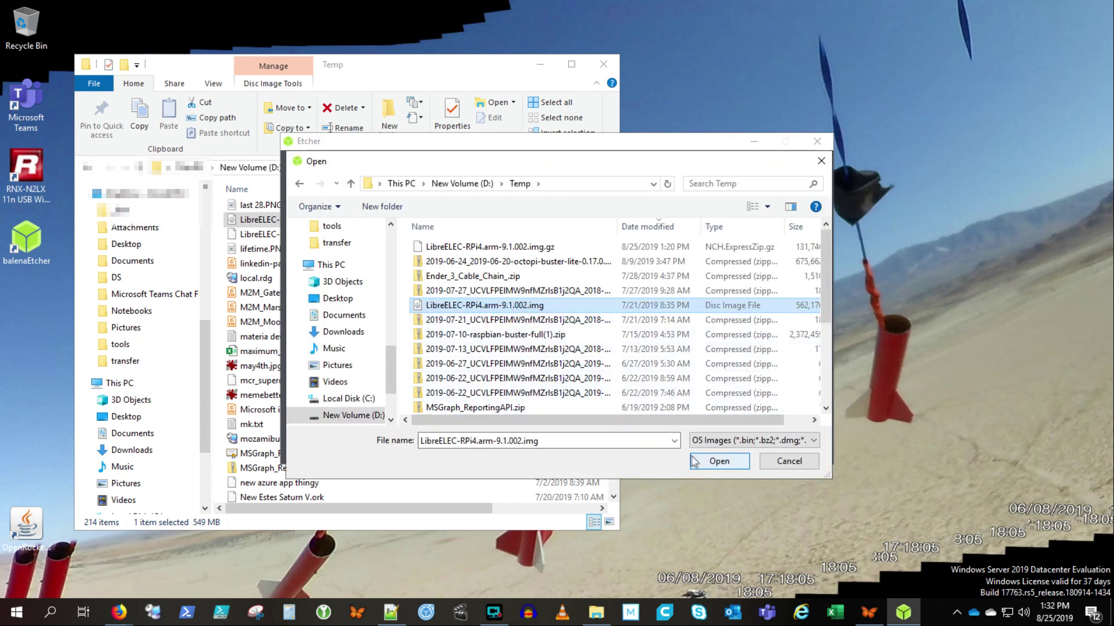
pyautogui.click(703, 464)
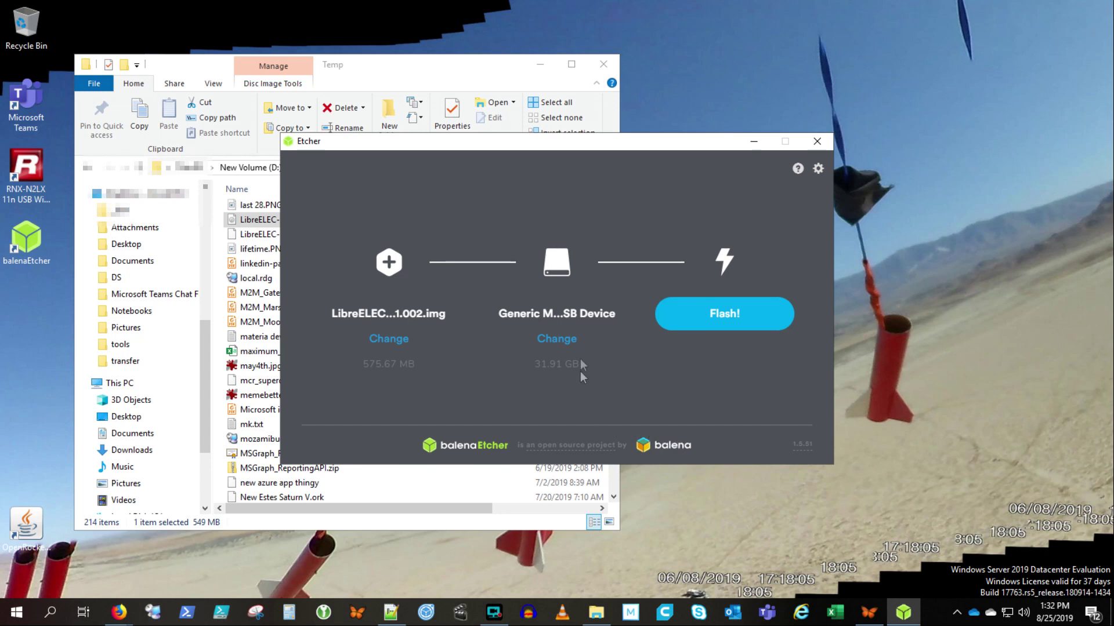
pyautogui.click(720, 313)
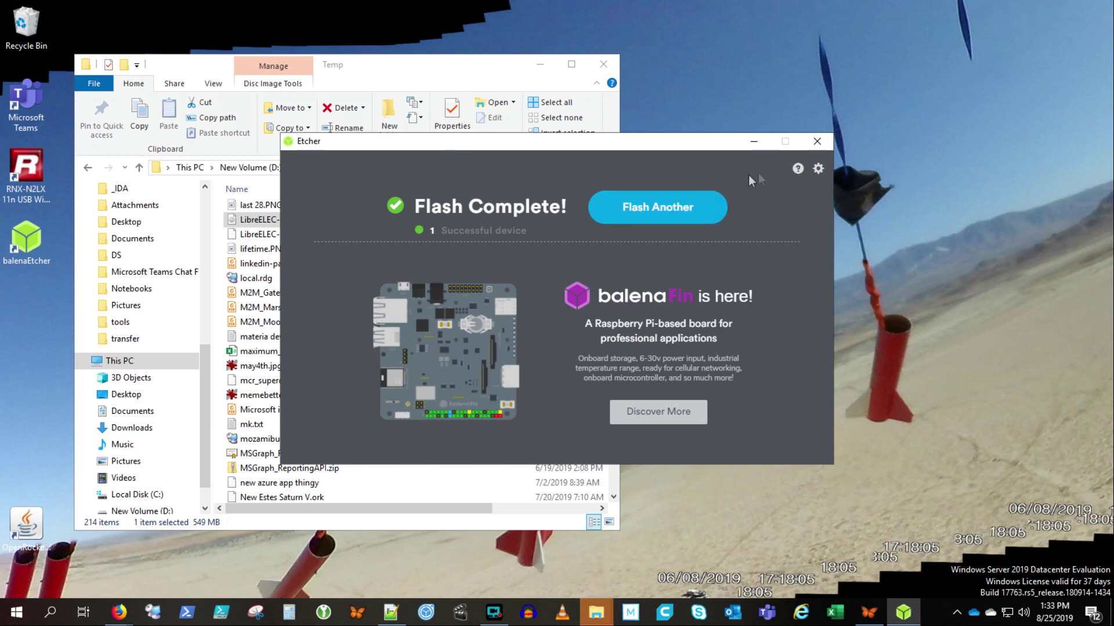
# Close balenaEtcher after Flash Complete and decline formatting drive F:
pyautogui.click(815, 142)
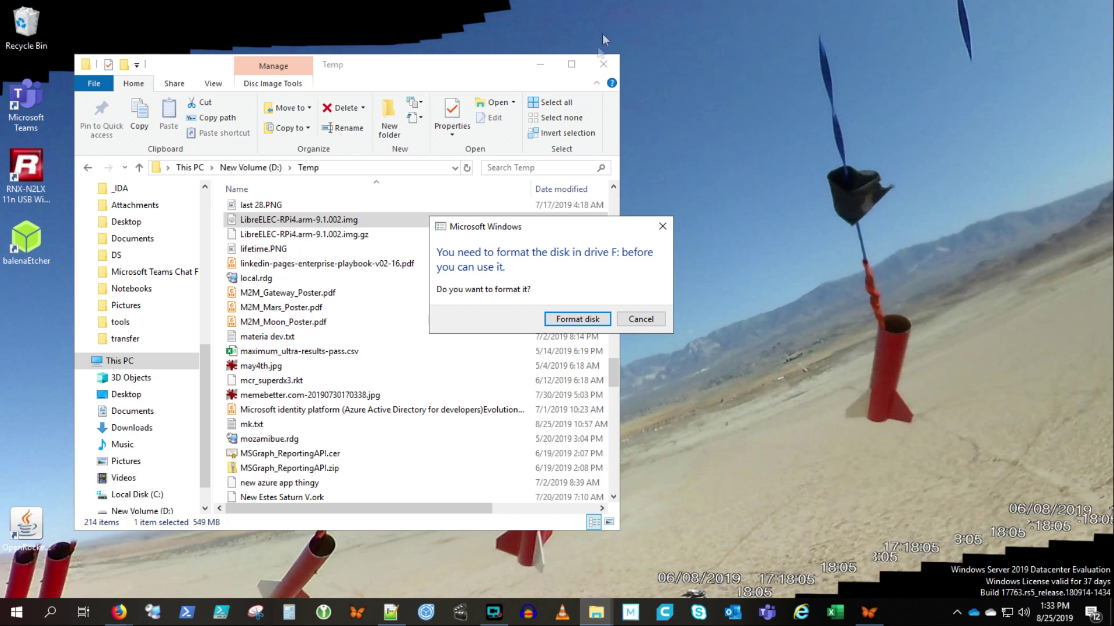
pyautogui.click(641, 319)
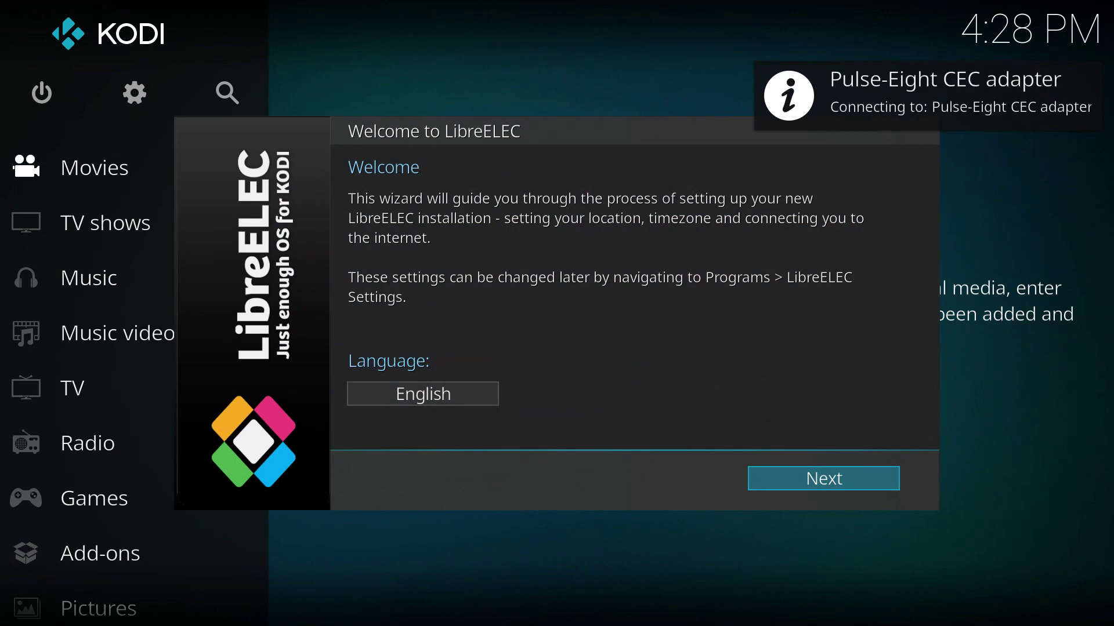
# Keep English and hostname LibreELEC, then move to the third wireless network
pyautogui.press('Return')
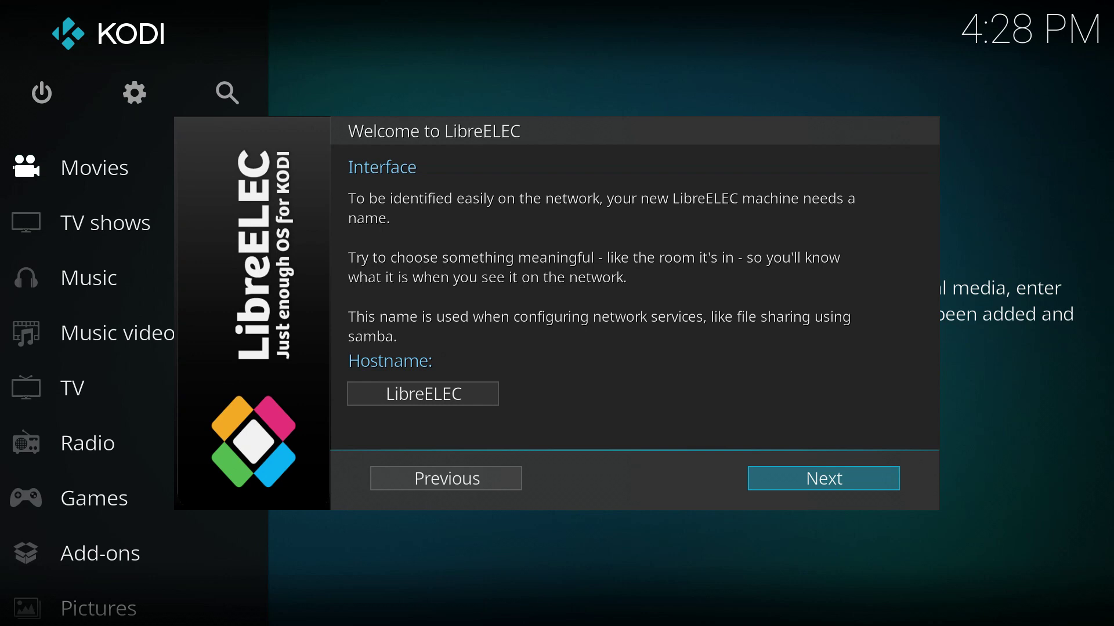
pyautogui.press('Return')
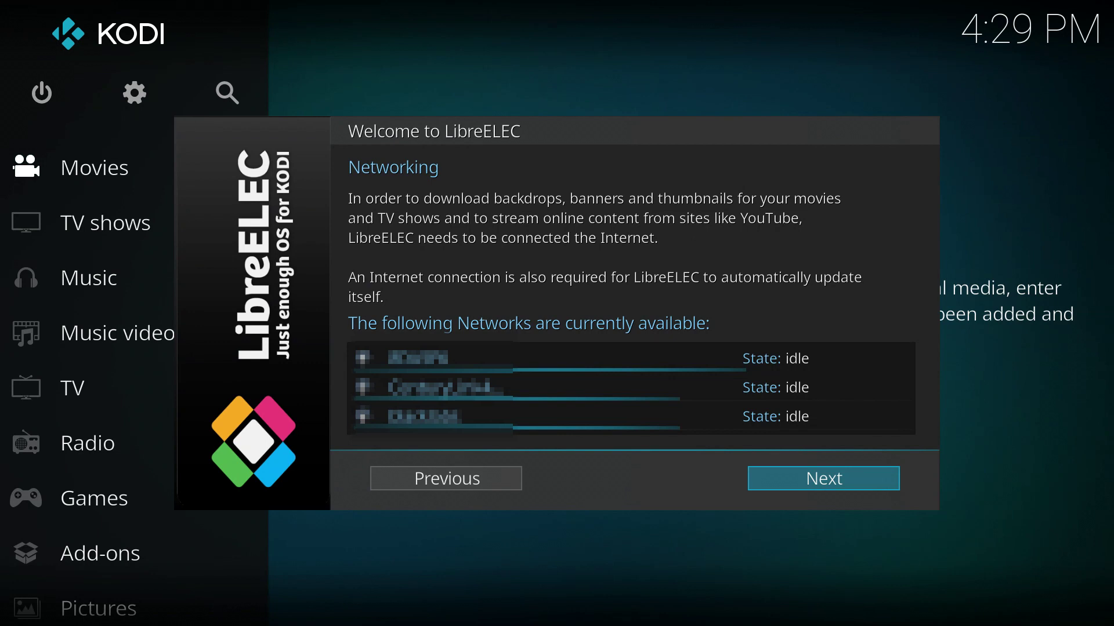
pyautogui.press('Left')
pyautogui.press('Up')
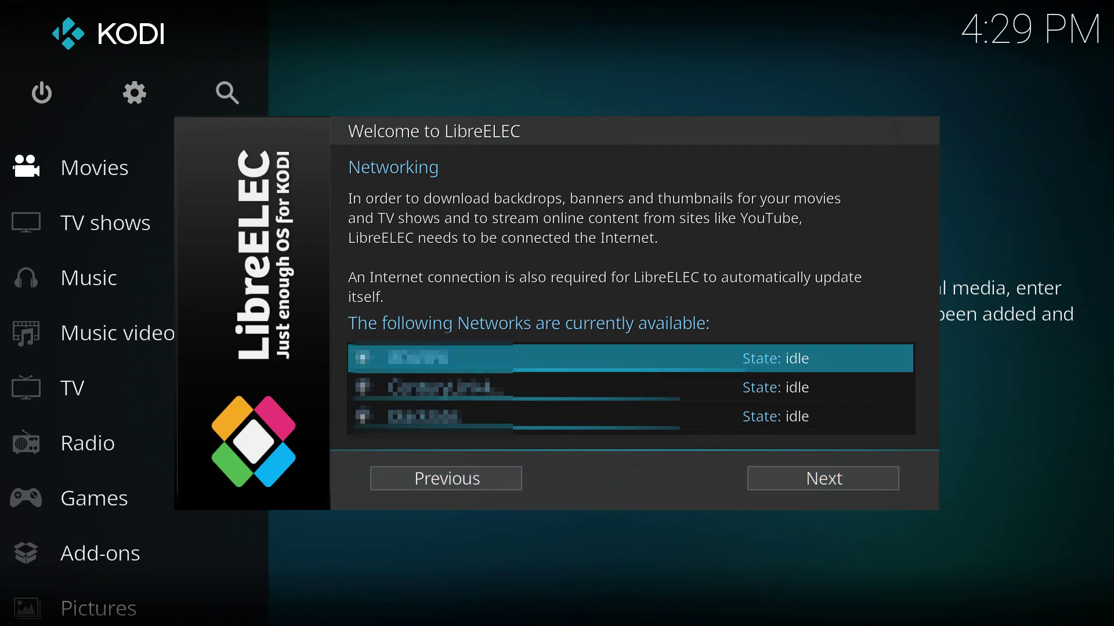
pyautogui.press('Down')
pyautogui.press('Down')
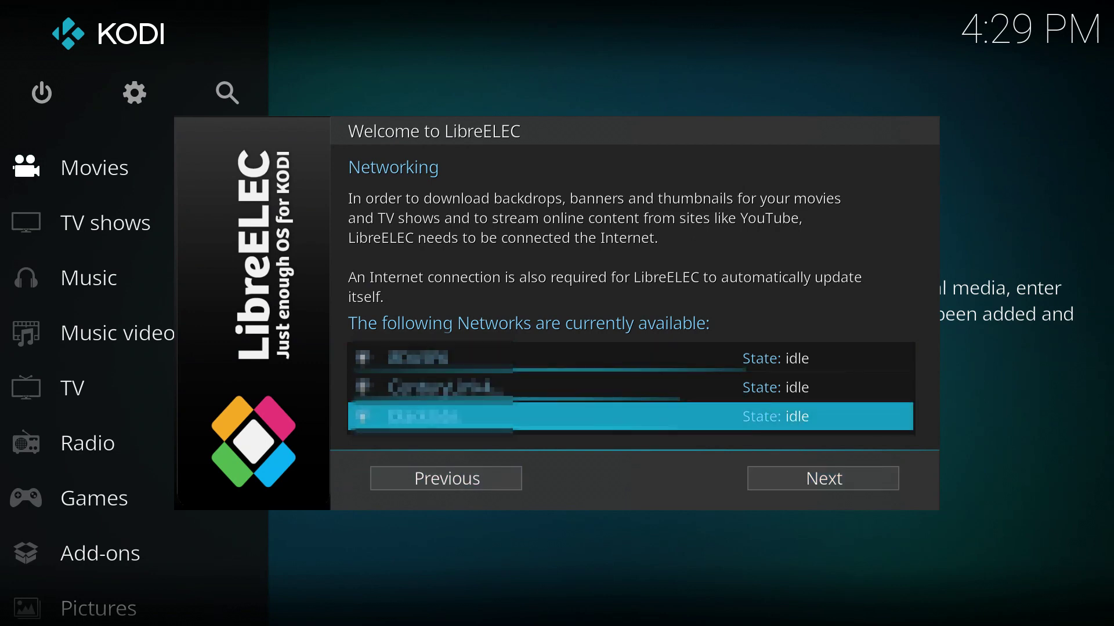
# Connect to the chosen Wi-Fi network and submit its passphrase
pyautogui.press('Return')
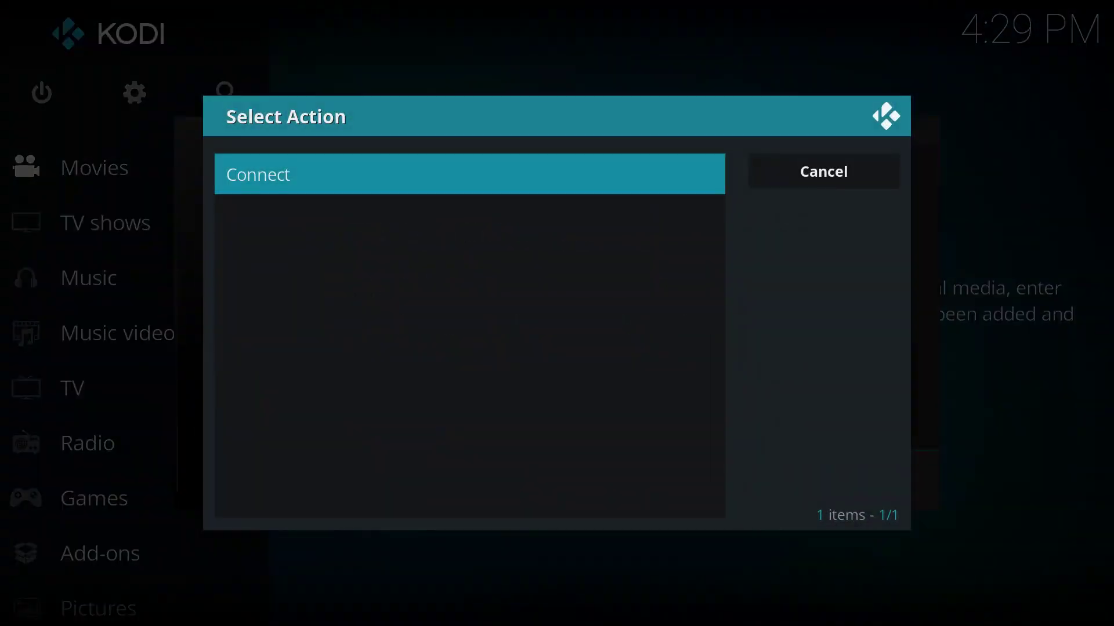
pyautogui.press('Return')
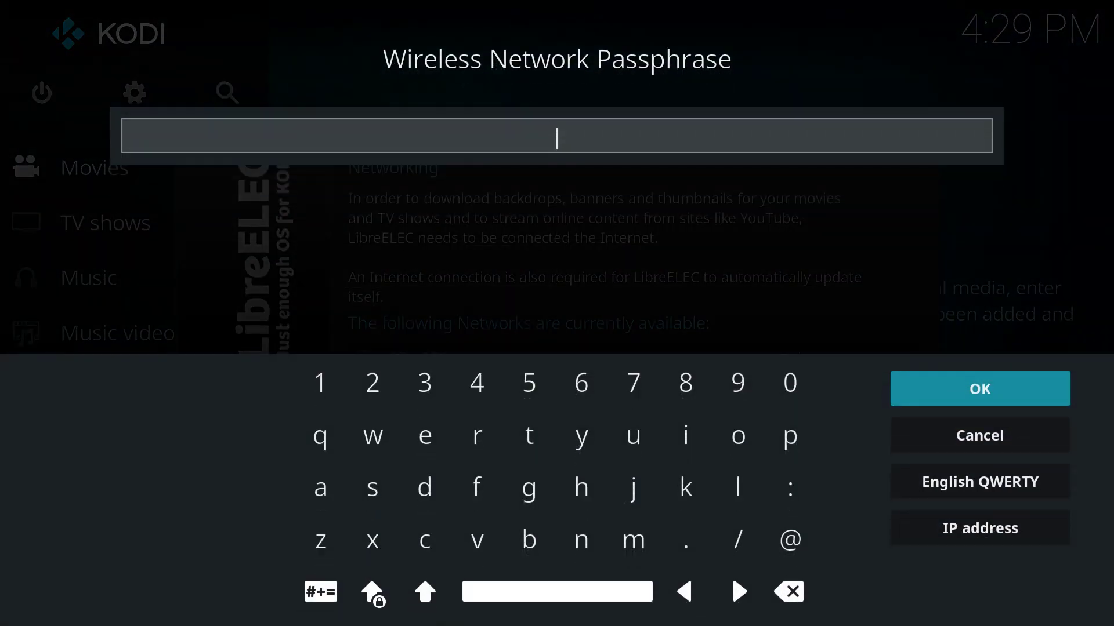
pyautogui.press('Up')
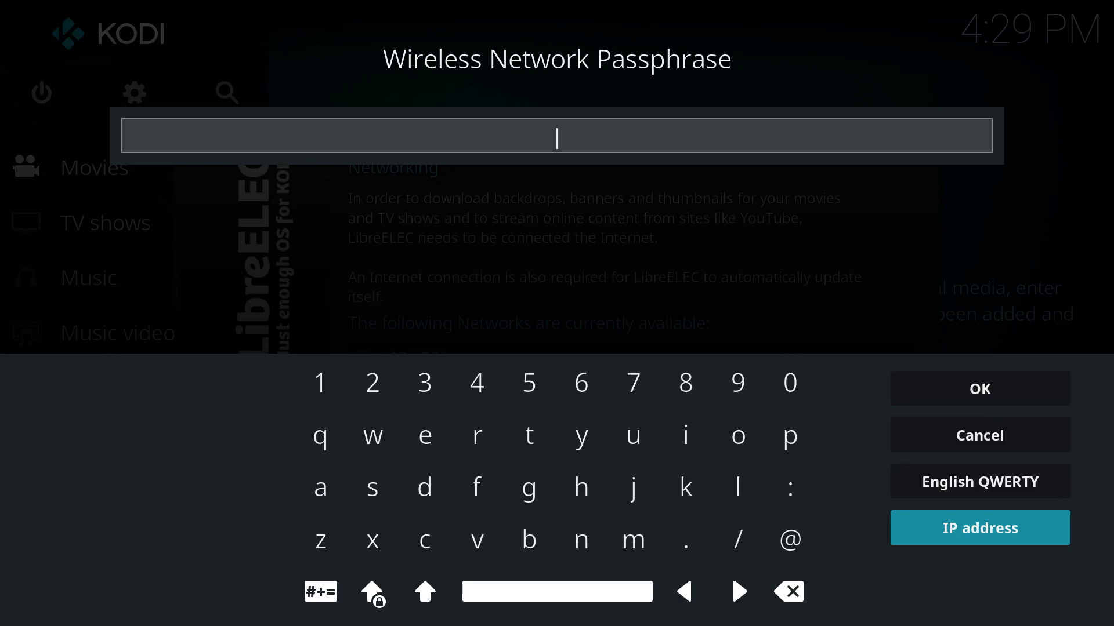
pyautogui.press('Return')
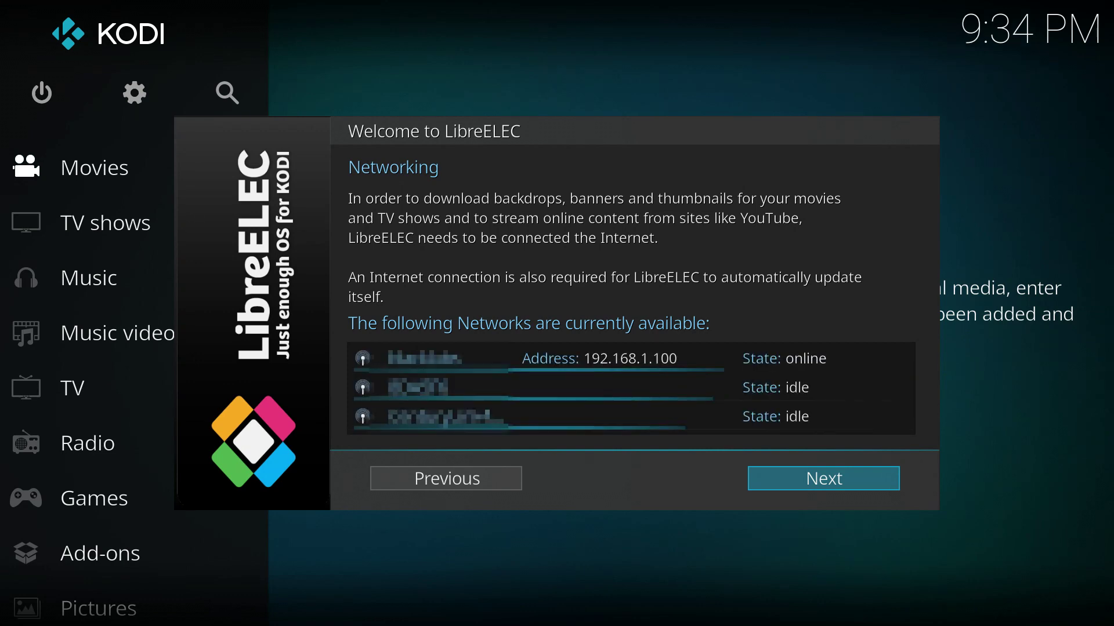
# Go past the Networking, Sharing (Samba on, SSH off) and Thank you pages to reach Kodi's home screen
pyautogui.press('Return')
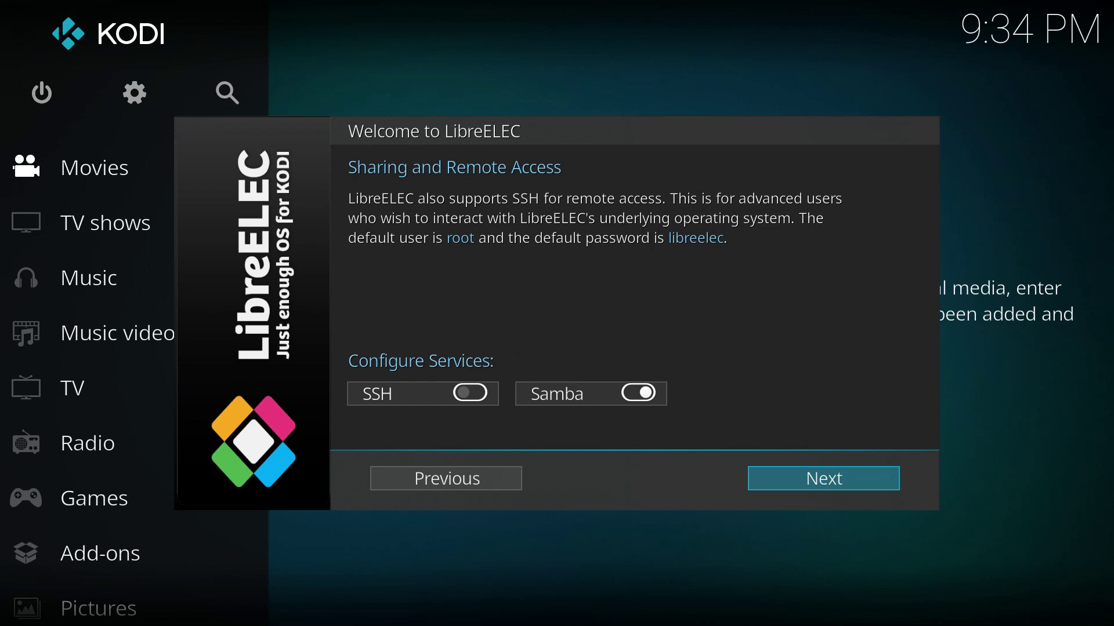
pyautogui.press('Return')
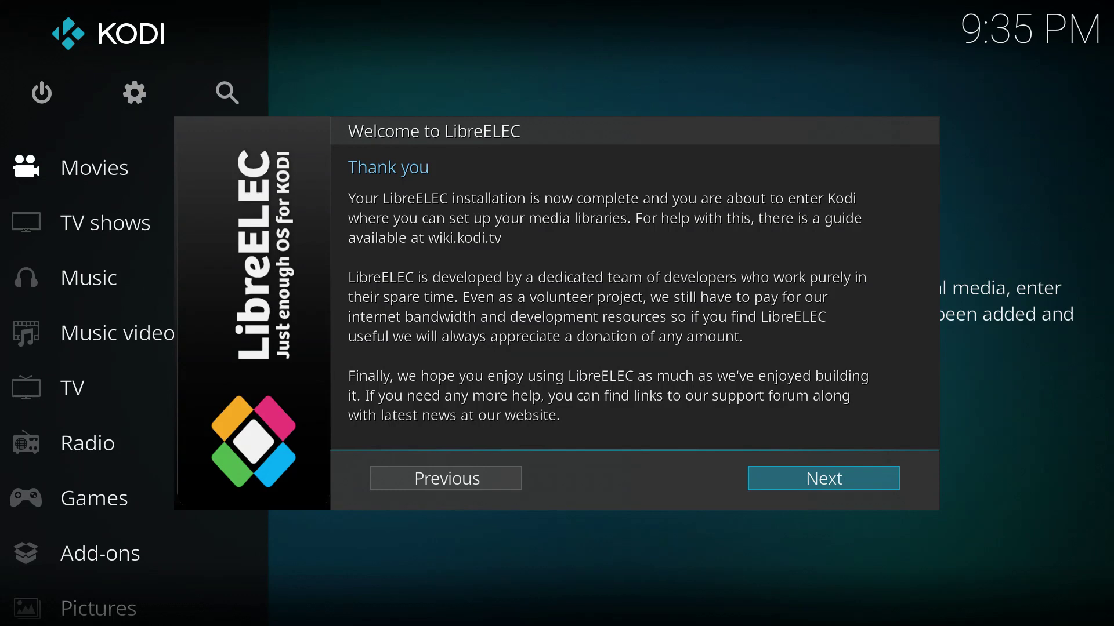
pyautogui.press('Return')
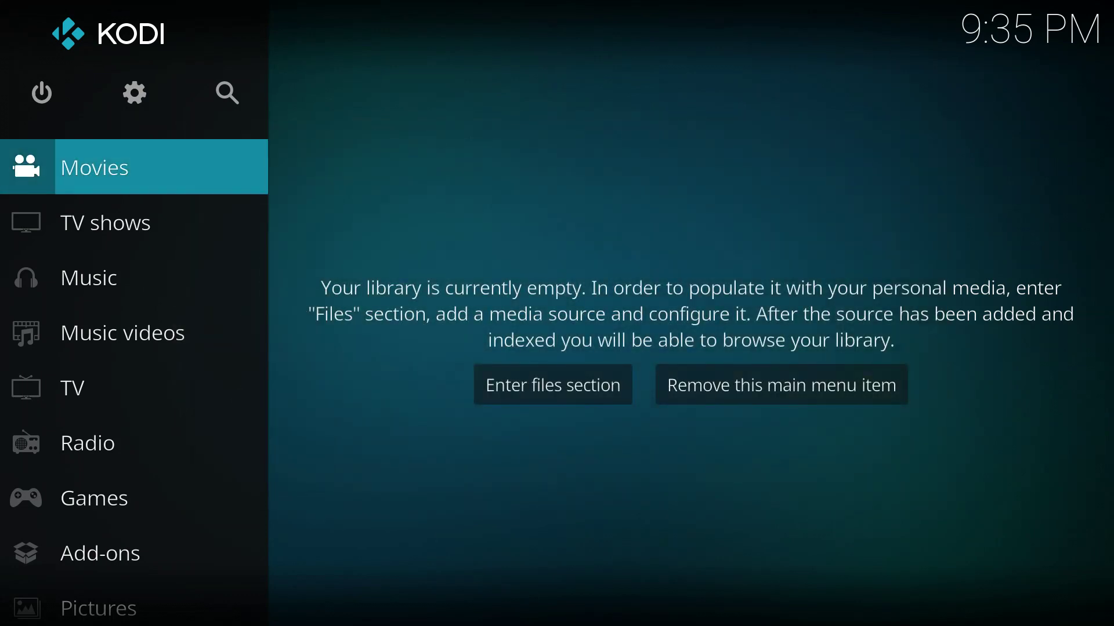
# Move down the main menu past TV shows, Music and TV to Add-ons, then across the category tiles
pyautogui.press('Down')
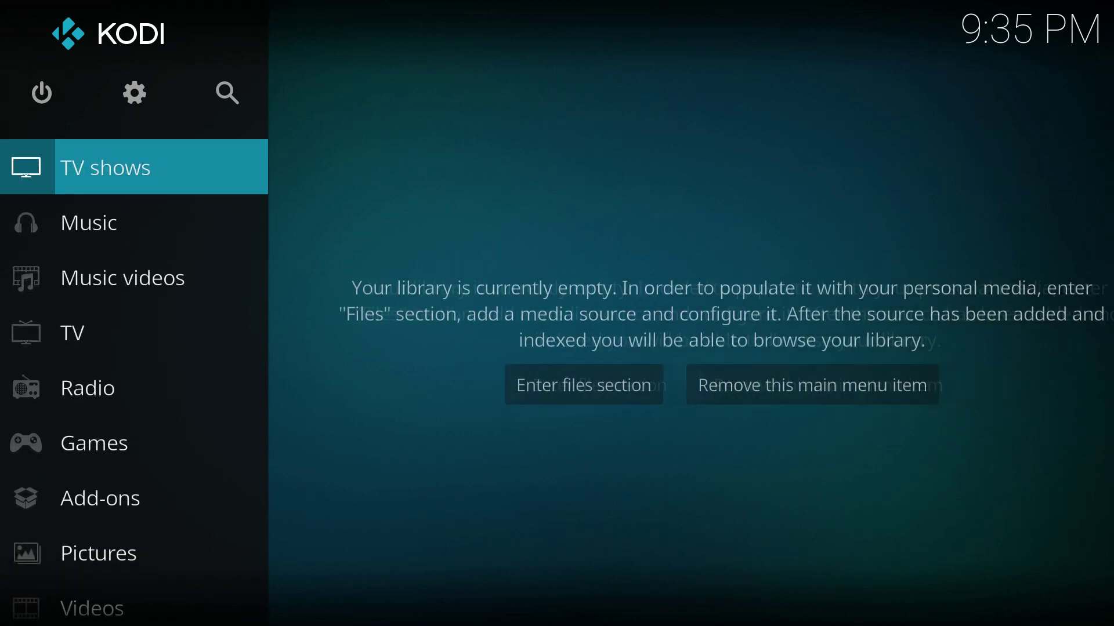
pyautogui.press('Down')
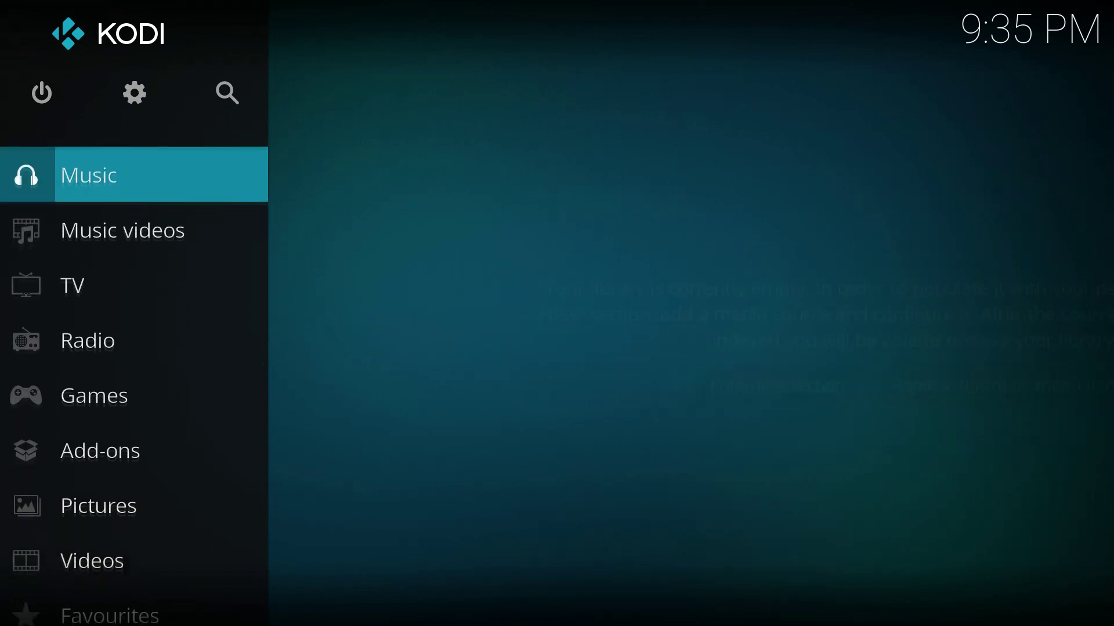
pyautogui.press('Down')
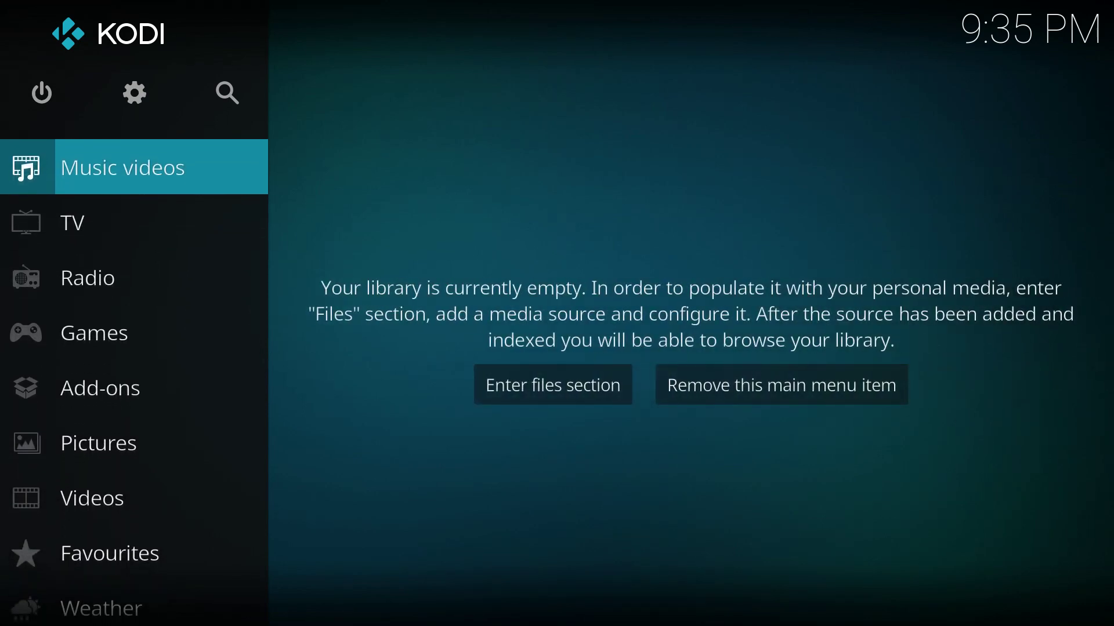
pyautogui.press('Down')
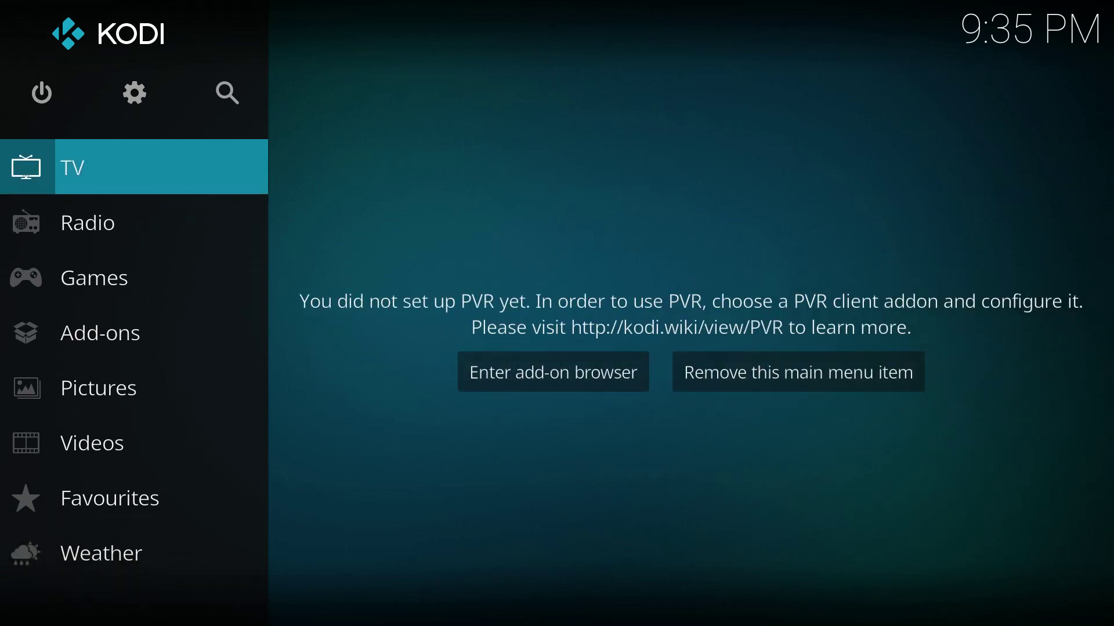
pyautogui.press('Down')
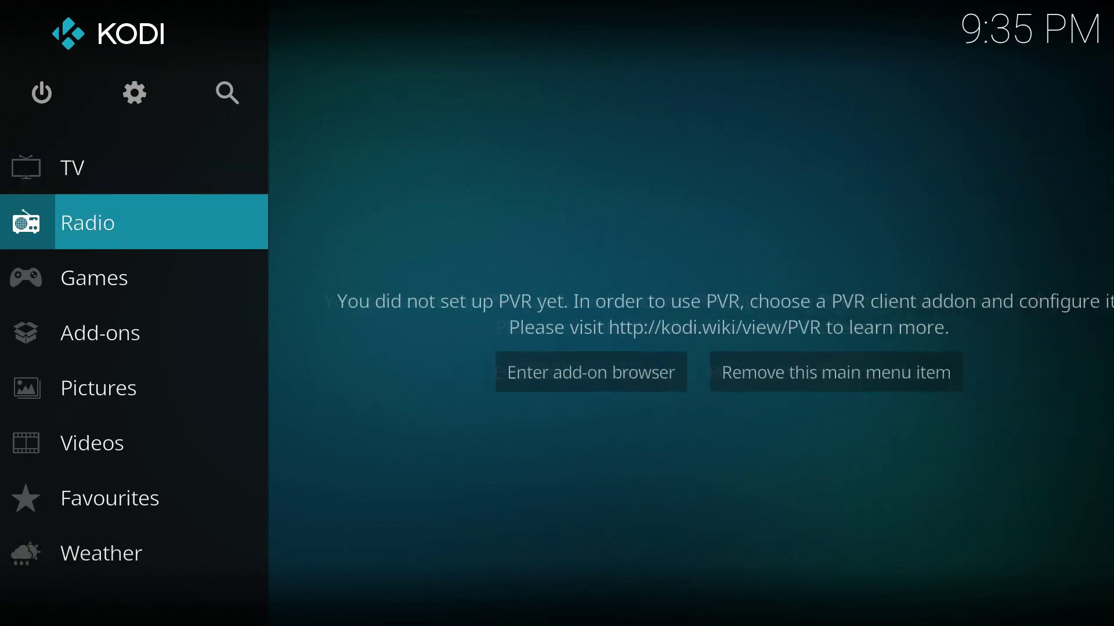
pyautogui.press('Down')
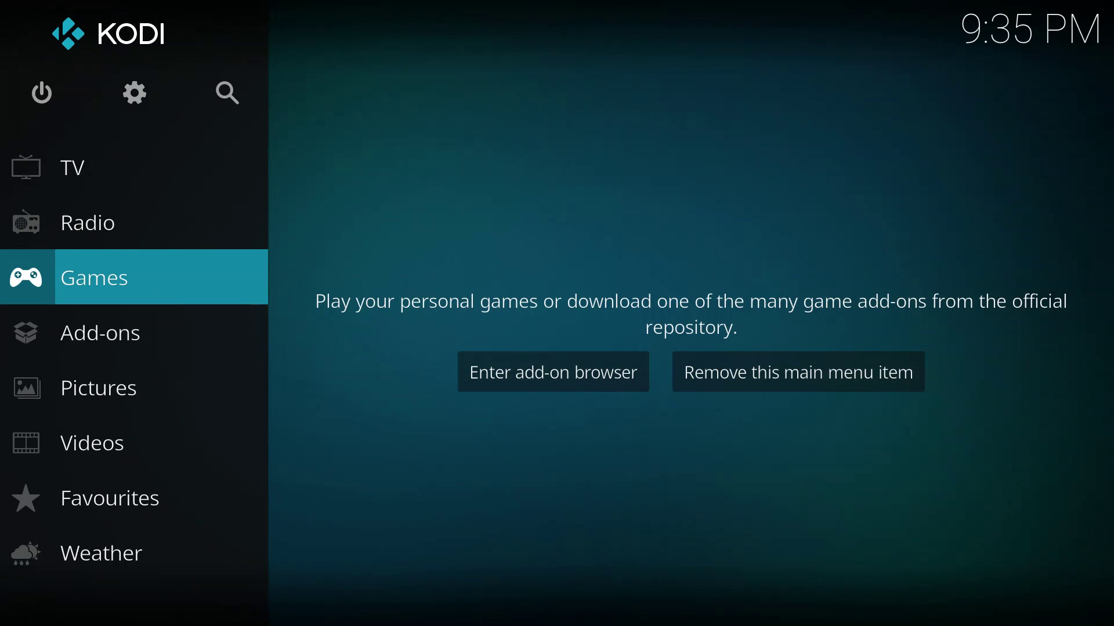
pyautogui.press('Down')
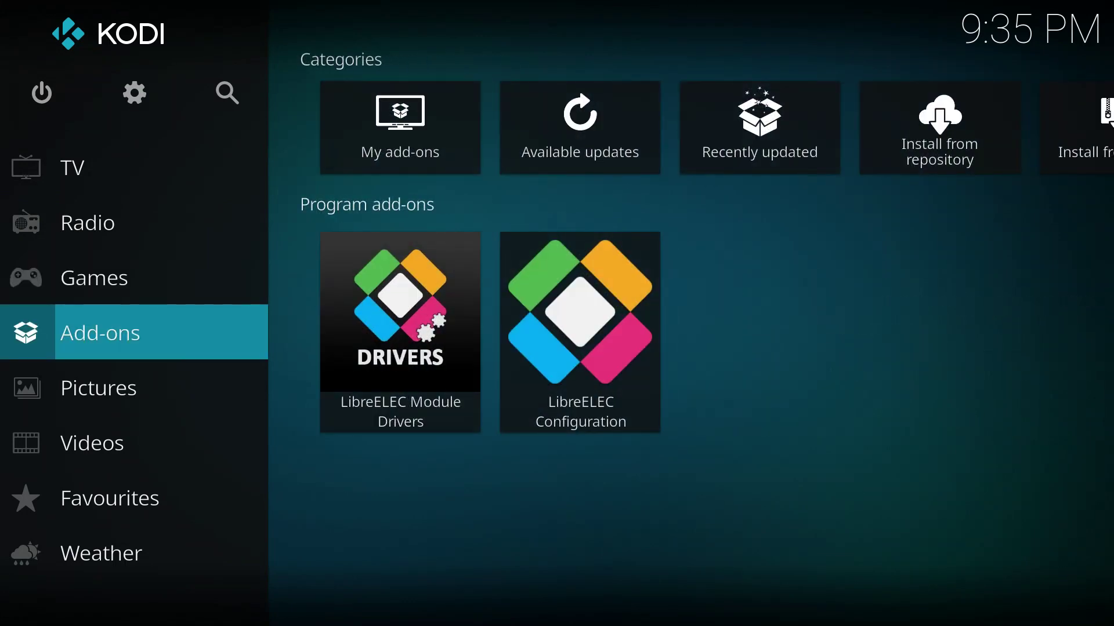
pyautogui.press('Right')
pyautogui.press('Right')
pyautogui.press('Right')
pyautogui.press('Right')
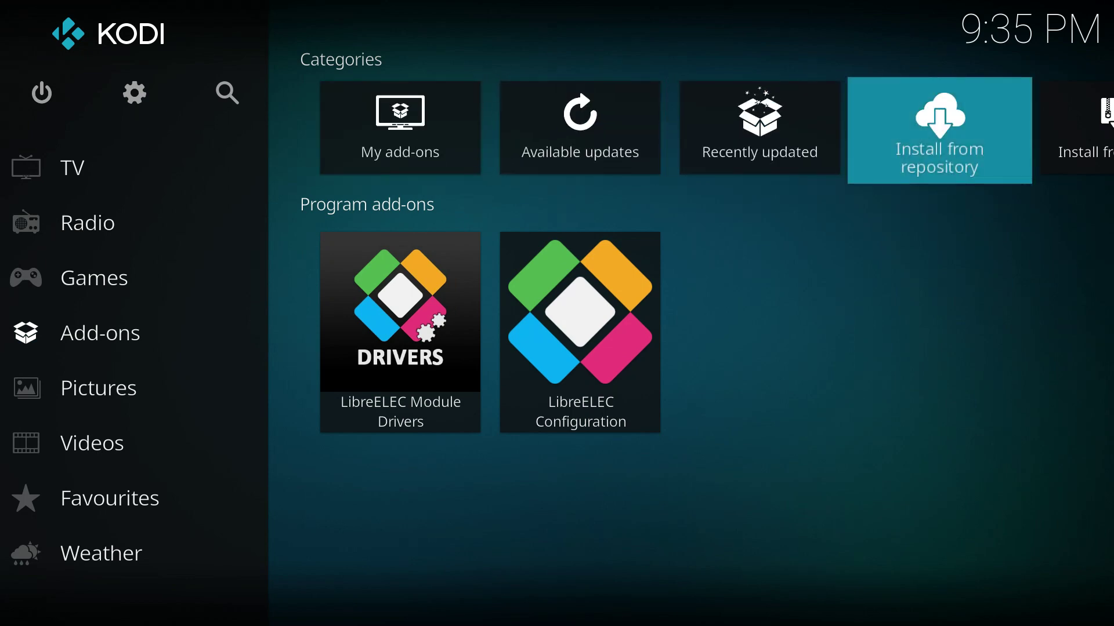
pyautogui.press('Right')
pyautogui.press('Right')
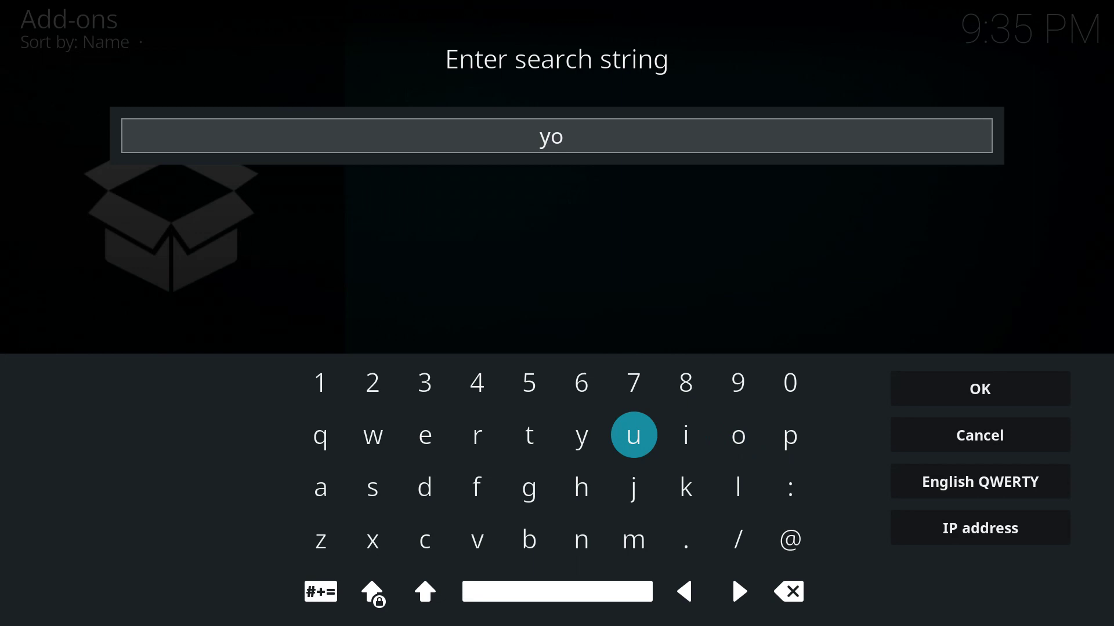
# Search the add-ons for 'youtube' using the on-screen keyboard
pyautogui.press('Return')
pyautogui.press('Left')
pyautogui.press('Left')
pyautogui.press('Return')
pyautogui.press('Down')
pyautogui.press('Up')
pyautogui.press('Right')
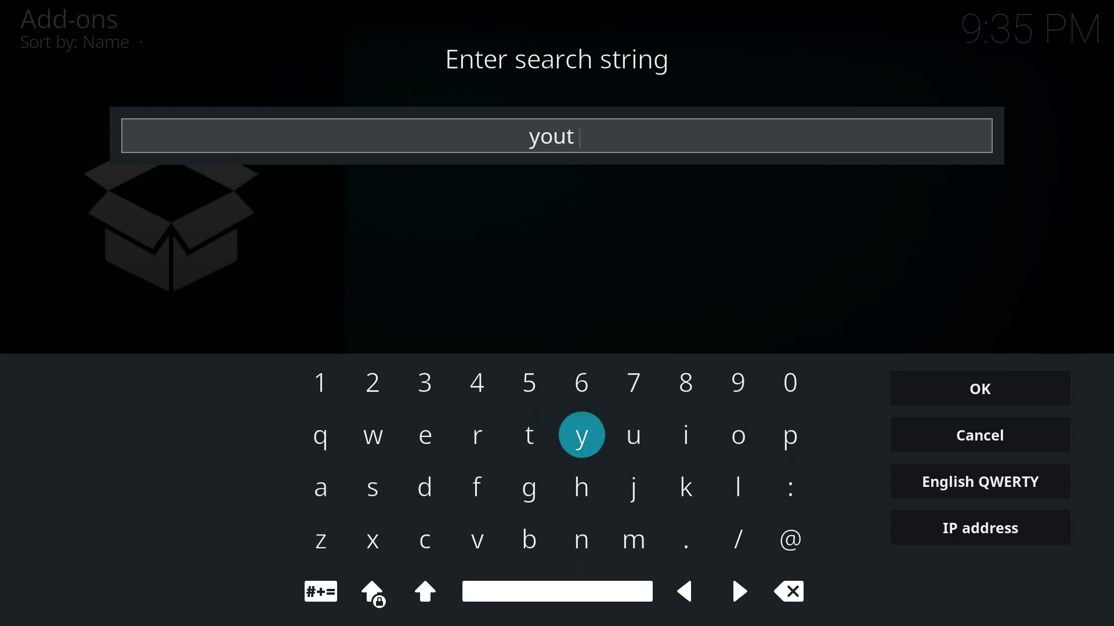
pyautogui.press('Right')
pyautogui.press('Return')
pyautogui.press('Down')
pyautogui.press('Down')
pyautogui.press('Left')
pyautogui.press('Left')
pyautogui.press('Return')
pyautogui.press('Up')
pyautogui.press('Up')
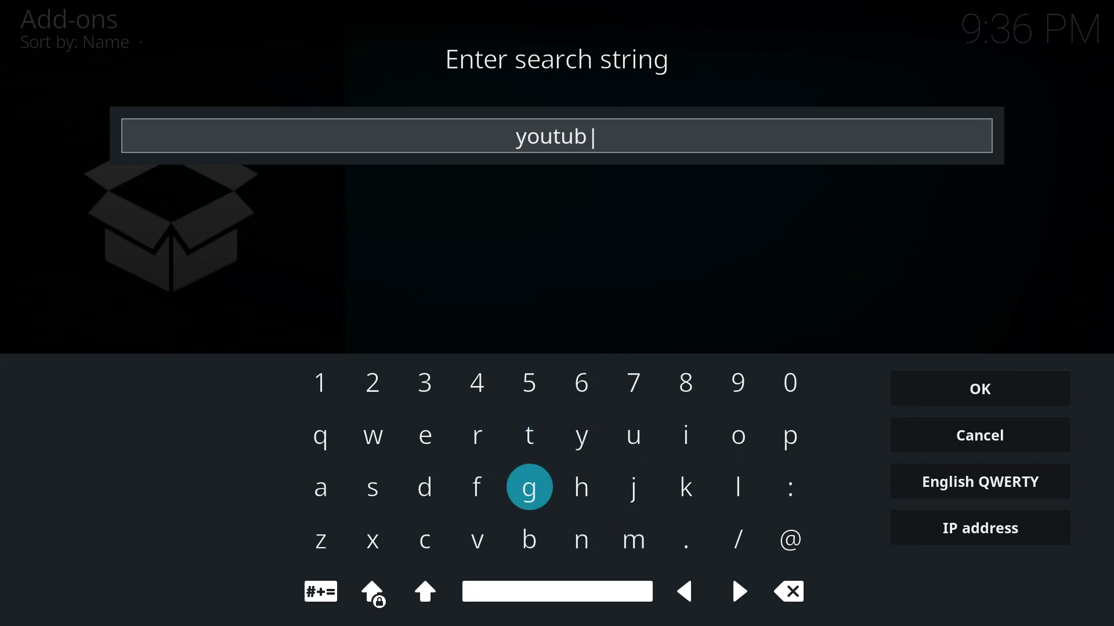
pyautogui.press('Left')
pyautogui.press('Left')
pyautogui.press('Return')
pyautogui.press('Right')
pyautogui.press('Right')
pyautogui.press('Right')
pyautogui.press('Right')
pyautogui.press('Right')
pyautogui.press('Right')
pyautogui.press('Right')
pyautogui.press('Right')
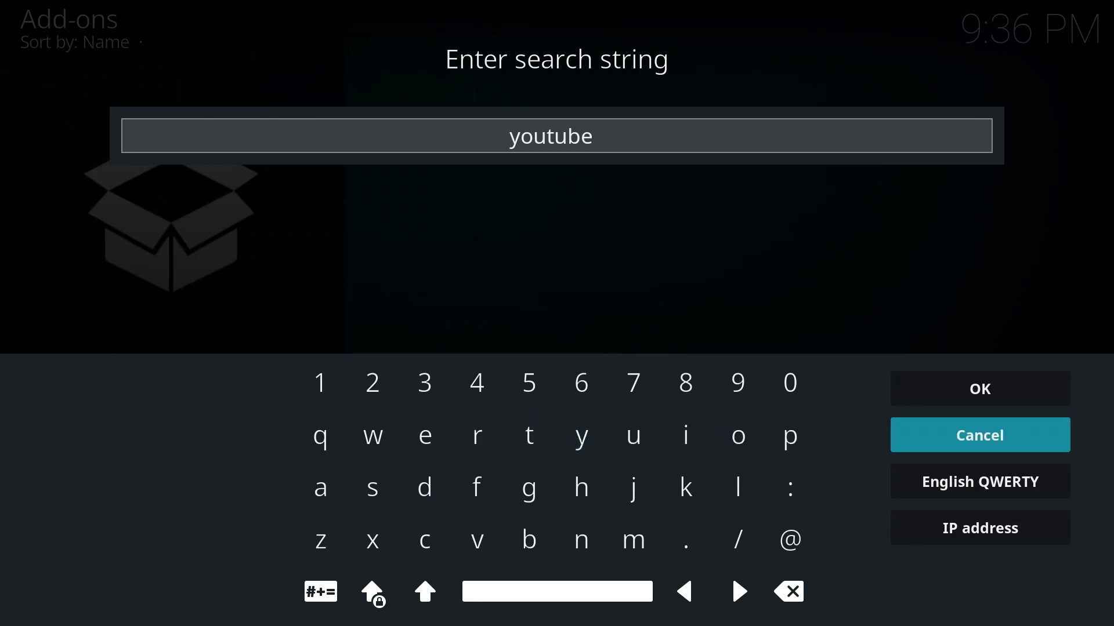
pyautogui.press('Up')
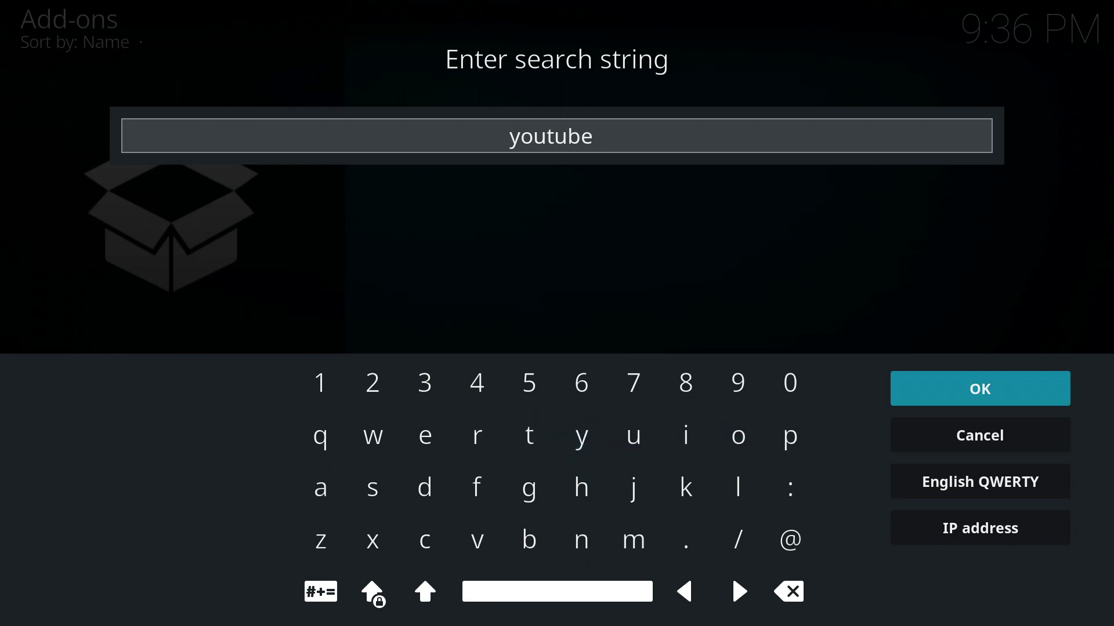
pyautogui.press('Return')
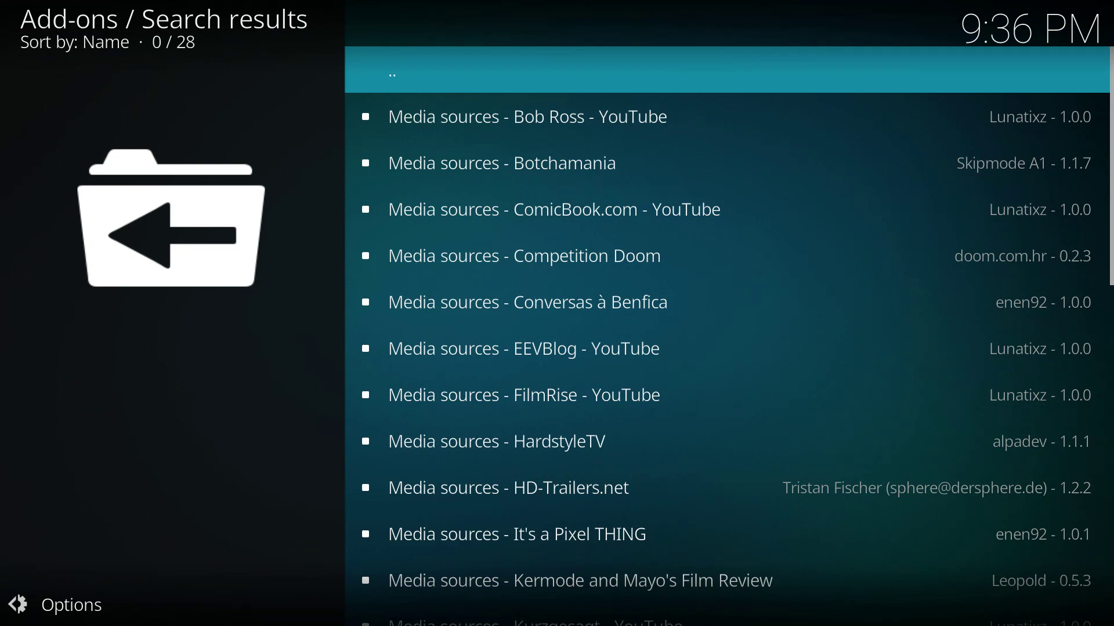
# Pick Media sources - YouTube from the 28 results and start installing YouTube 6.5.1
pyautogui.press('Down')
pyautogui.press('Down')
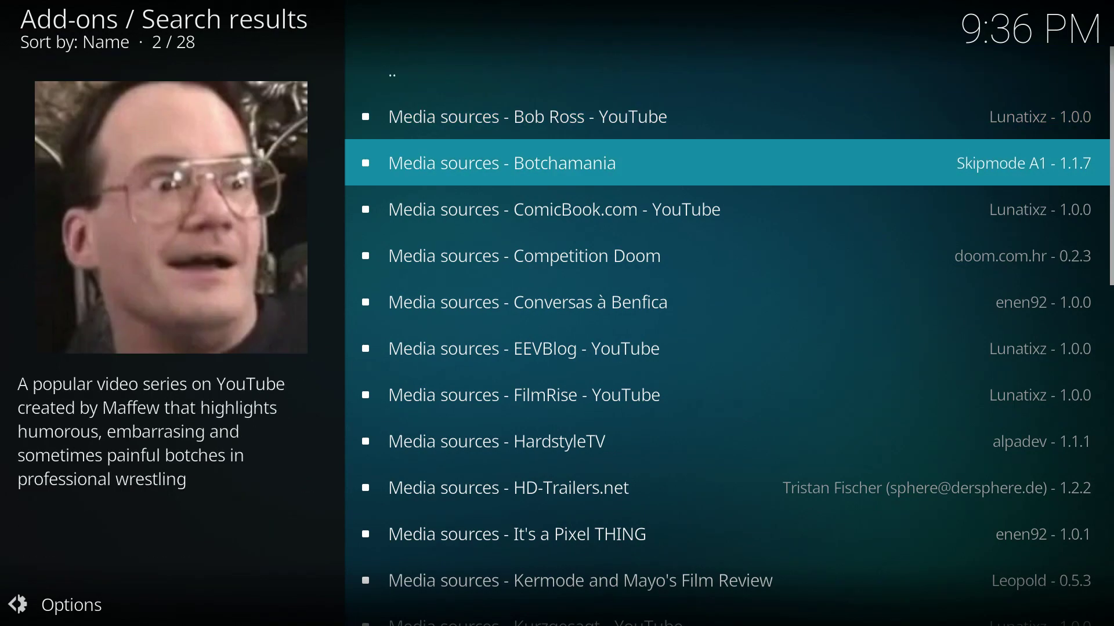
pyautogui.press('Down')
pyautogui.press('Down')
pyautogui.press('Down')
pyautogui.press('Down')
pyautogui.press('Down')
pyautogui.press('Down')
pyautogui.press('Down')
pyautogui.press('Down')
pyautogui.press('Down')
pyautogui.press('Down')
pyautogui.press('Down')
pyautogui.press('Down')
pyautogui.press('Down')
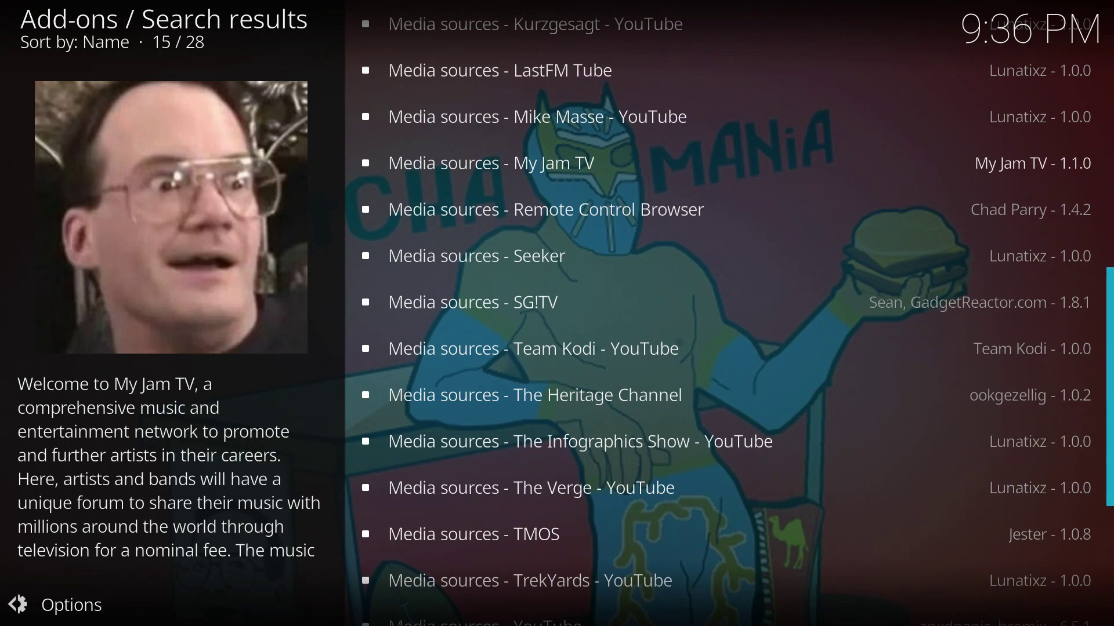
pyautogui.press('Down')
pyautogui.press('Down')
pyautogui.press('Down')
pyautogui.press('Down')
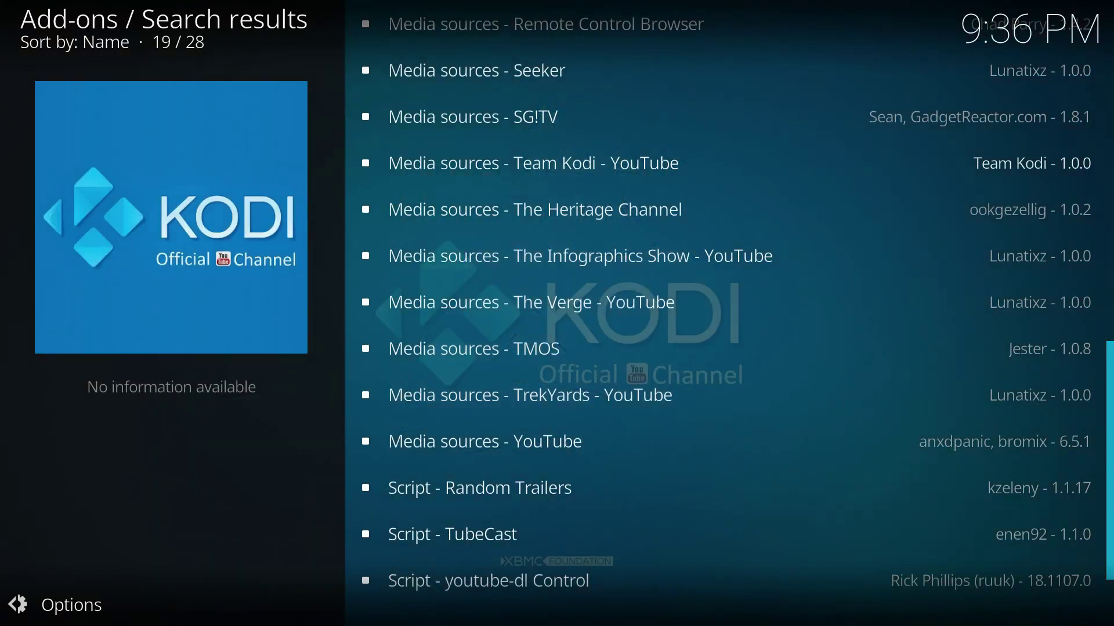
pyautogui.press('Down')
pyautogui.press('Down')
pyautogui.press('Down')
pyautogui.press('Down')
pyautogui.press('Down')
pyautogui.press('Down')
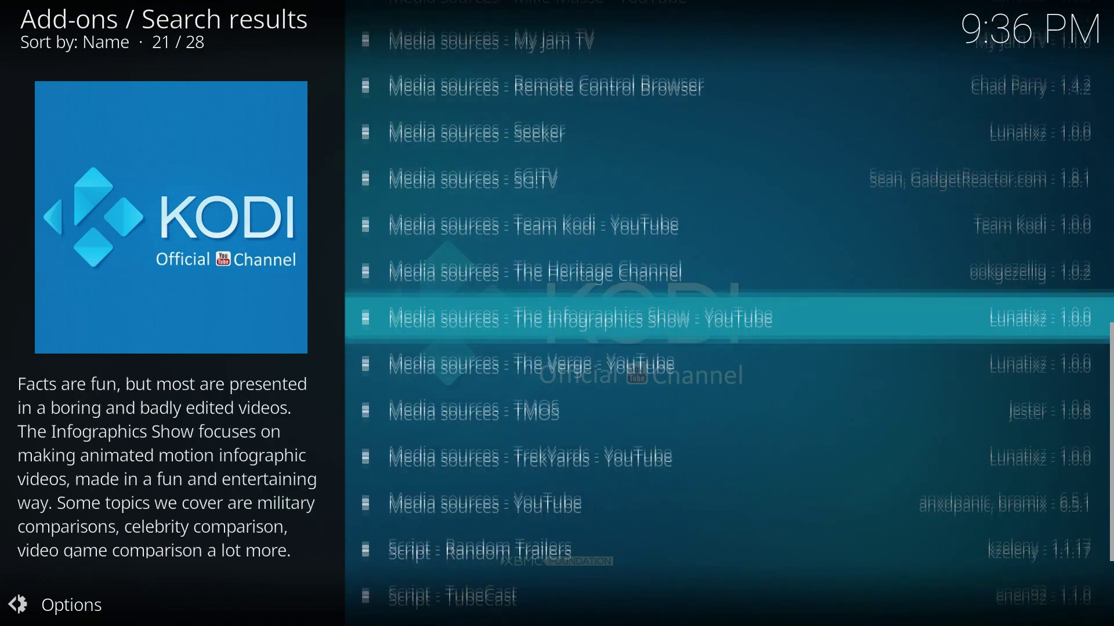
pyautogui.press('Down')
pyautogui.press('Up')
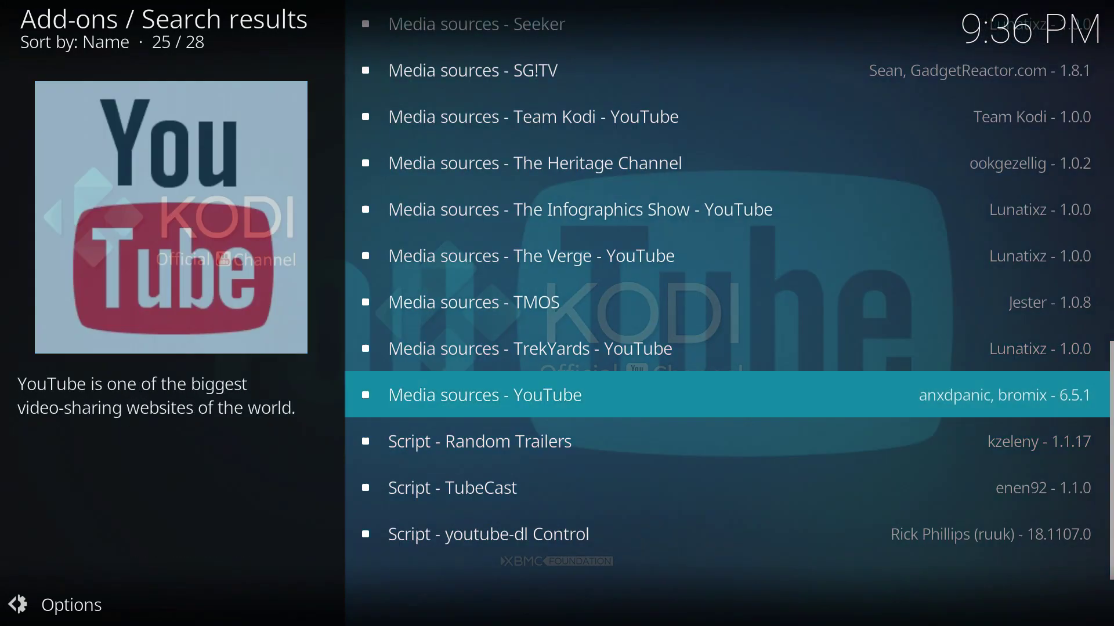
pyautogui.press('Return')
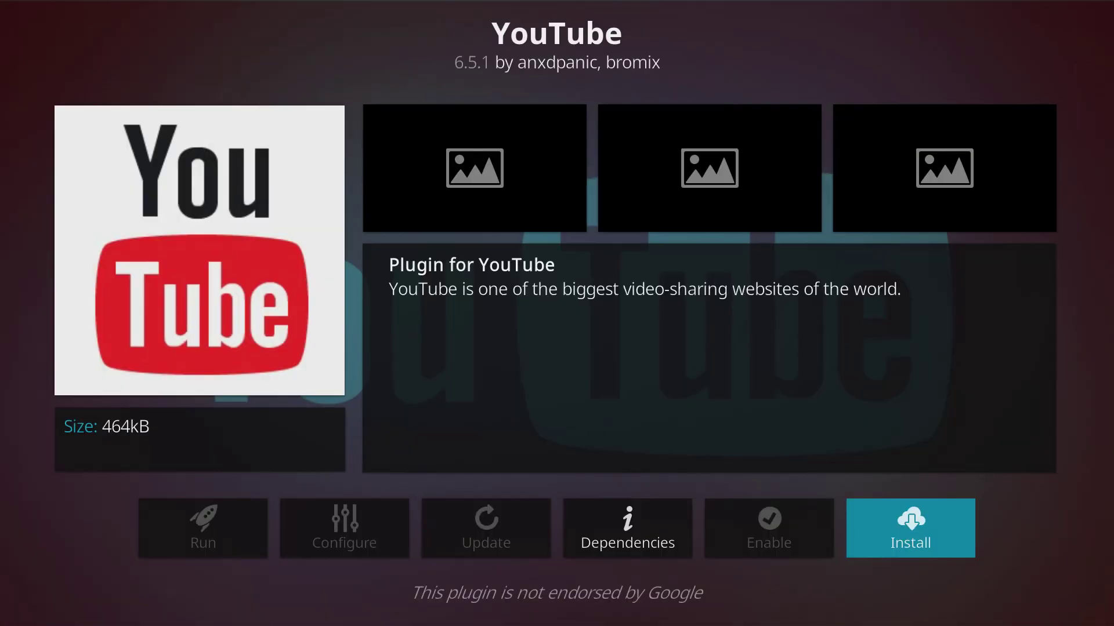
pyautogui.press('Return')
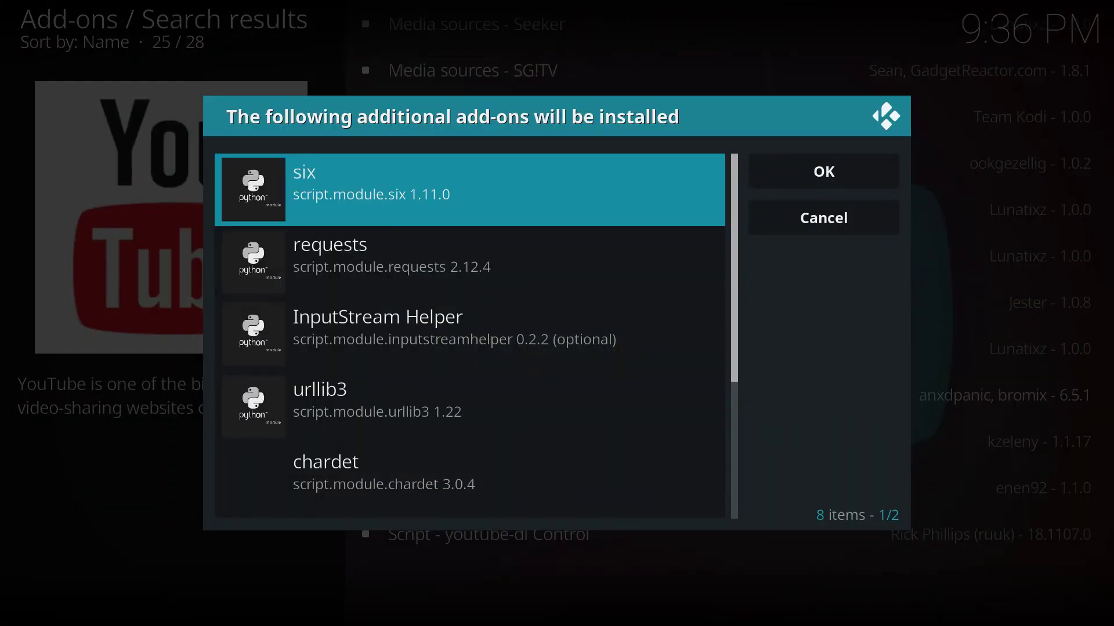
# Accept the 8 additional required add-ons so YouTube 6.5.1 installs with its dependencies
pyautogui.press('Down')
pyautogui.press('Down')
pyautogui.press('Down')
pyautogui.press('Down')
pyautogui.press('Down')
pyautogui.press('Down')
pyautogui.press('Down')
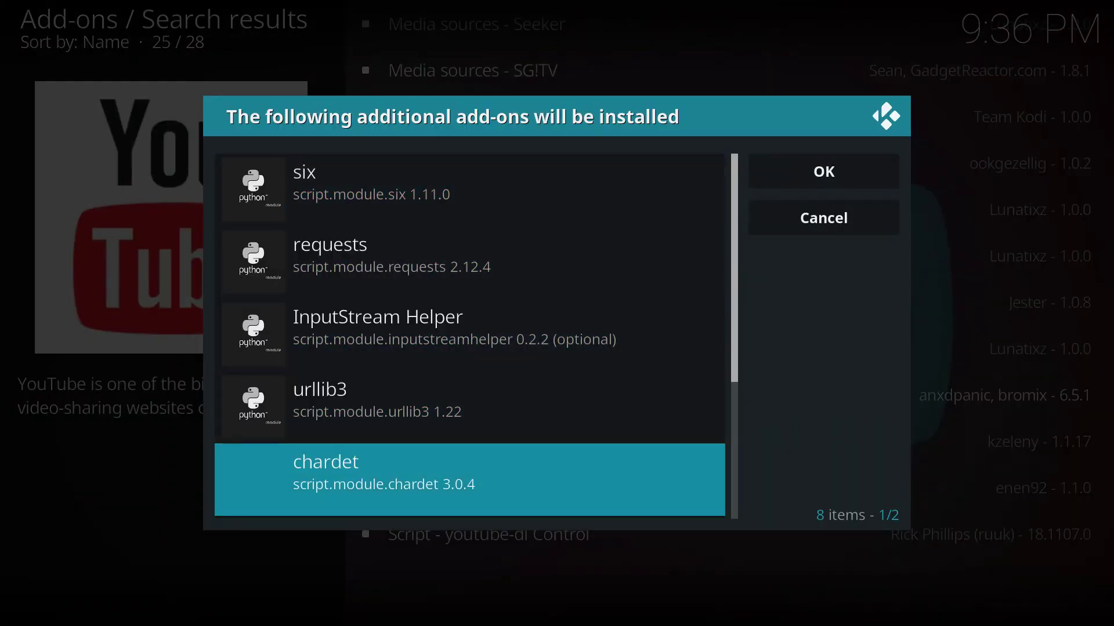
pyautogui.press('Down')
pyautogui.press('Right')
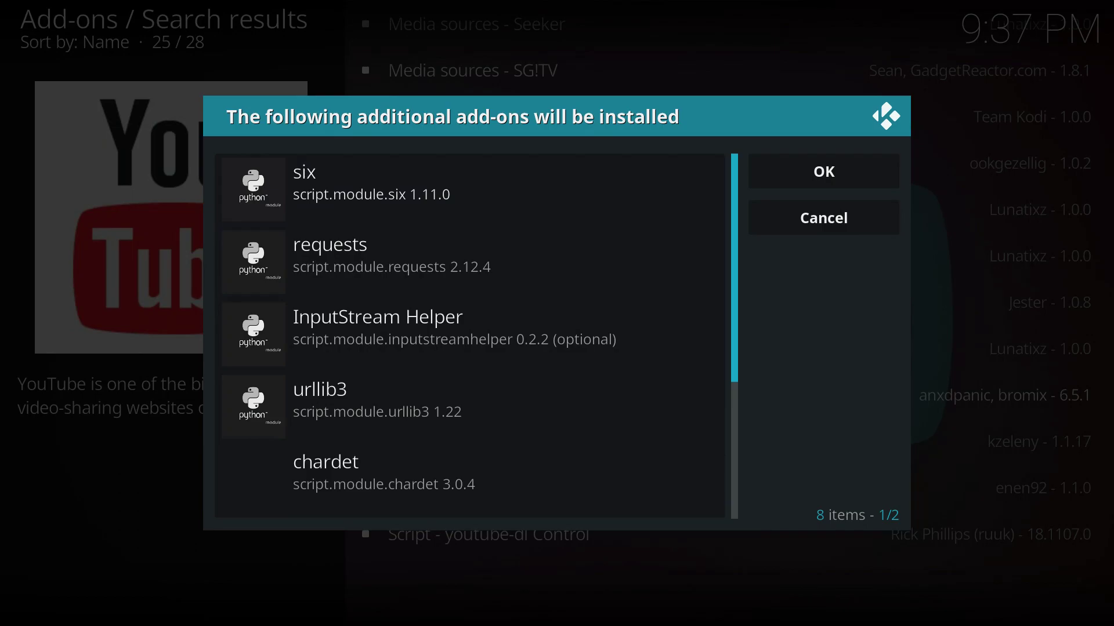
pyautogui.press('Right')
pyautogui.press('Return')
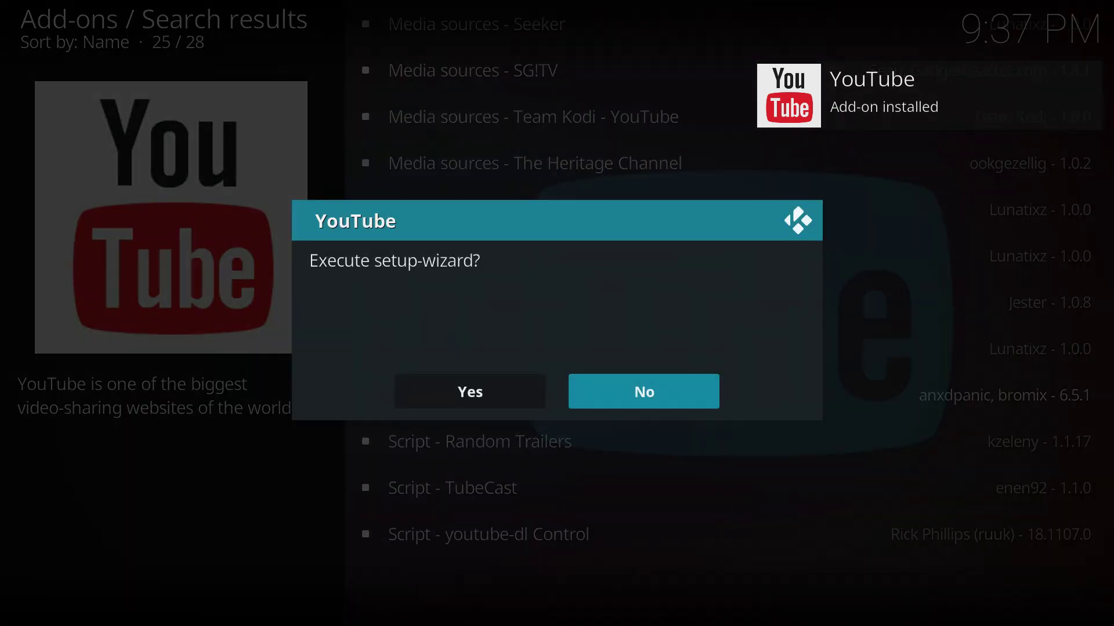
# Run the YouTube setup wizard and choose English as the language
pyautogui.press('Left')
pyautogui.press('Return')
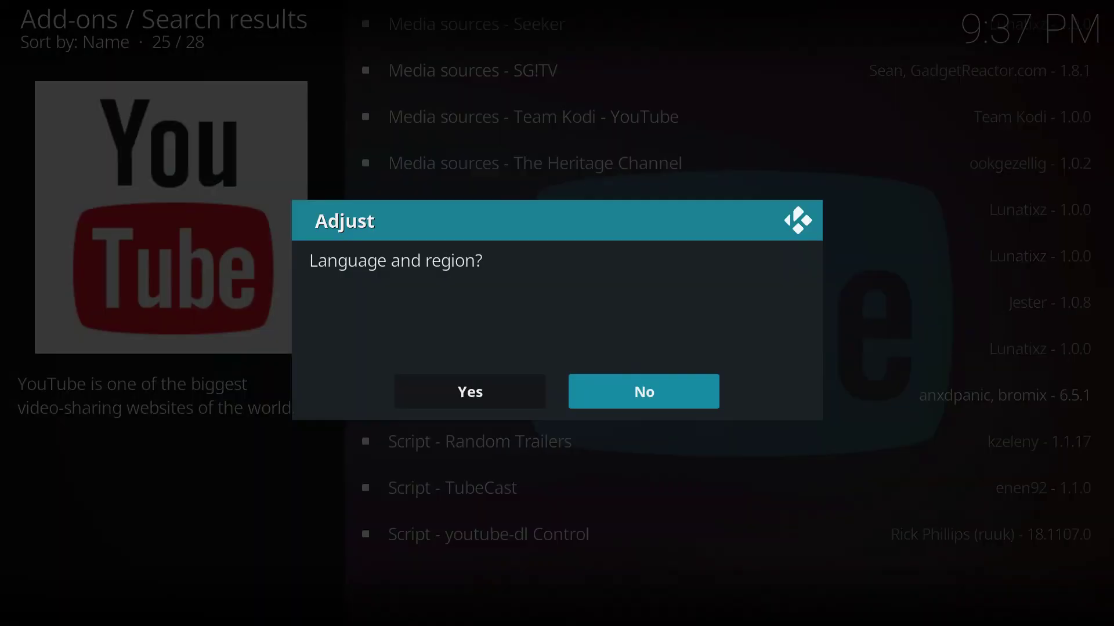
pyautogui.press('Left')
pyautogui.press('Return')
pyautogui.press('Down')
pyautogui.press('Down')
pyautogui.press('Down')
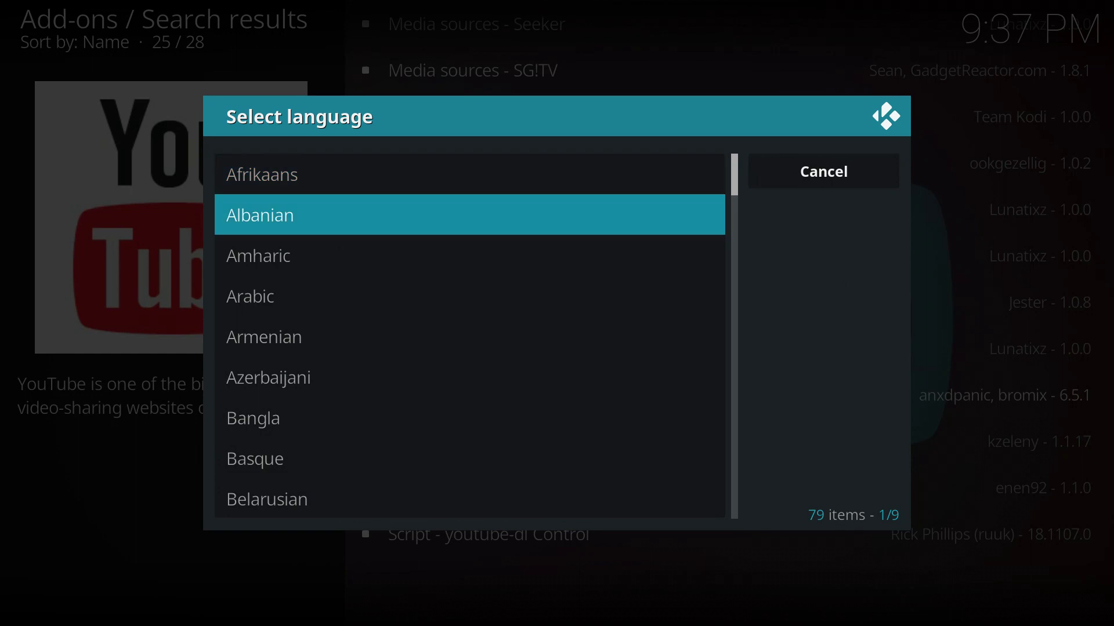
pyautogui.press('Down')
pyautogui.press('Down')
pyautogui.press('Down')
pyautogui.press('Down')
pyautogui.press('Down')
pyautogui.press('Down')
pyautogui.press('Down')
pyautogui.press('Down')
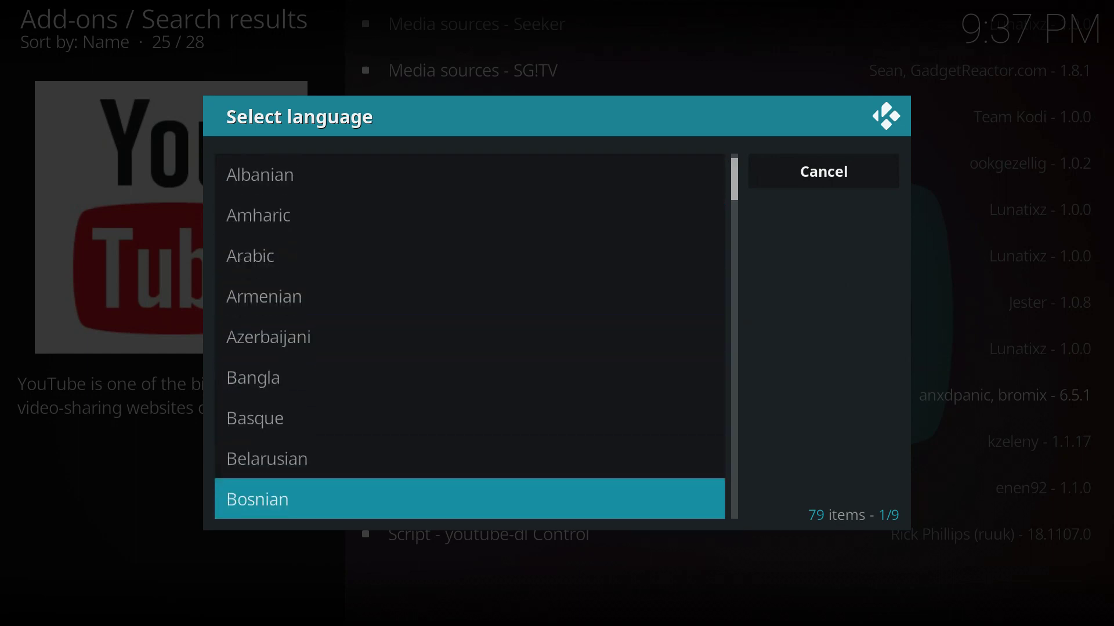
pyautogui.press('Down')
pyautogui.press('Down')
pyautogui.press('Down')
pyautogui.press('Down')
pyautogui.press('Down')
pyautogui.press('Down')
pyautogui.press('Down')
pyautogui.press('Down')
pyautogui.press('Down')
pyautogui.press('Down')
pyautogui.press('Down')
pyautogui.press('Down')
pyautogui.press('Down')
pyautogui.press('Down')
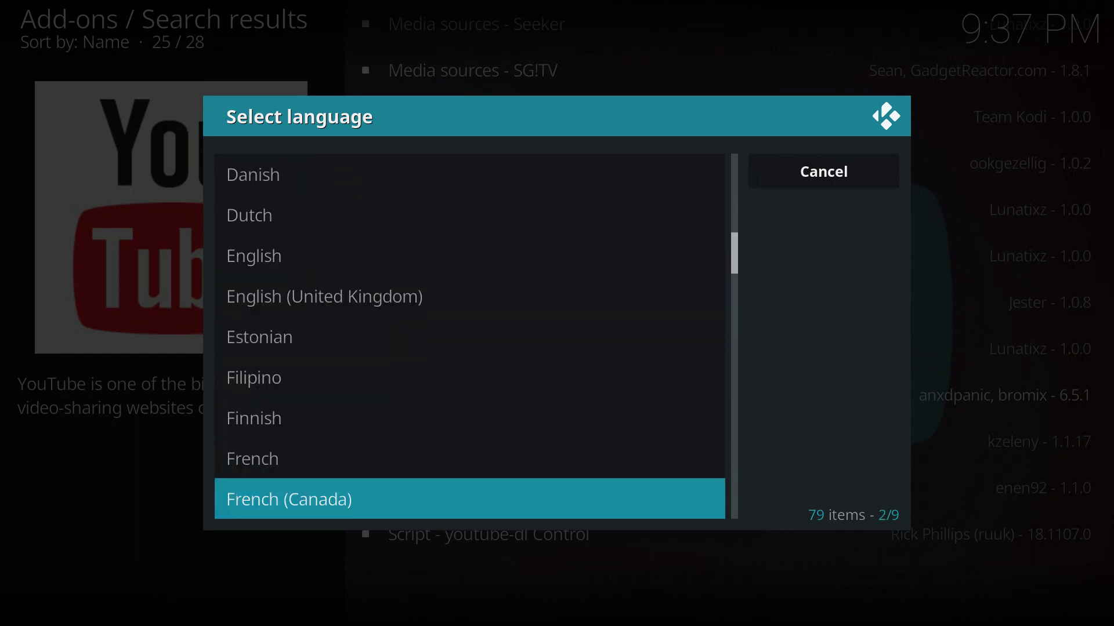
pyautogui.press('Up')
pyautogui.press('Up')
pyautogui.press('Up')
pyautogui.press('Up')
pyautogui.press('Up')
pyautogui.press('Up')
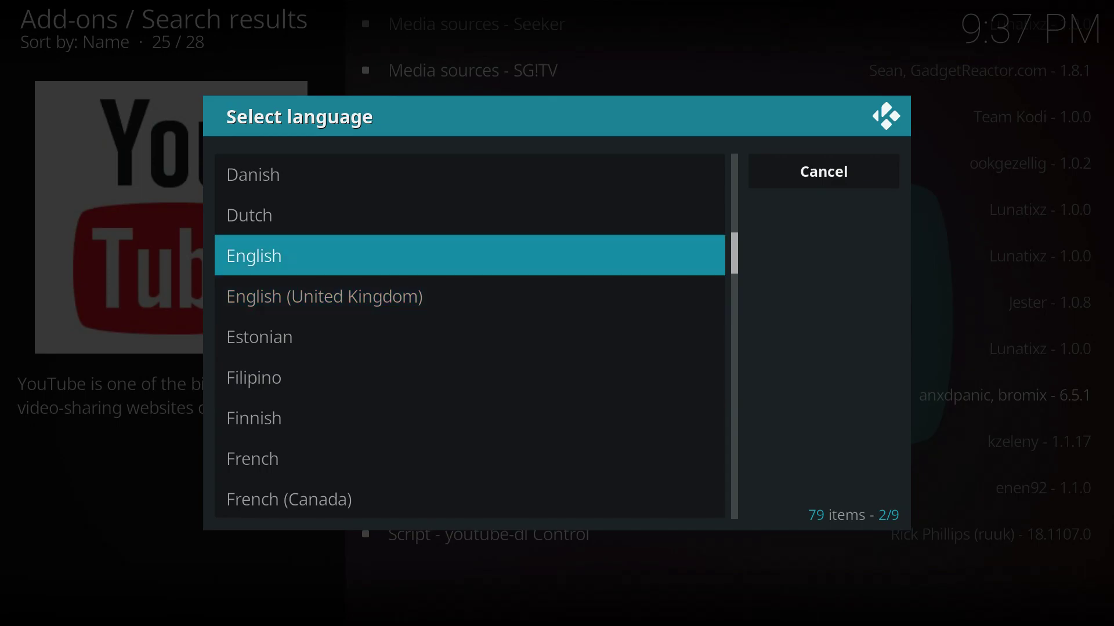
pyautogui.press('Return')
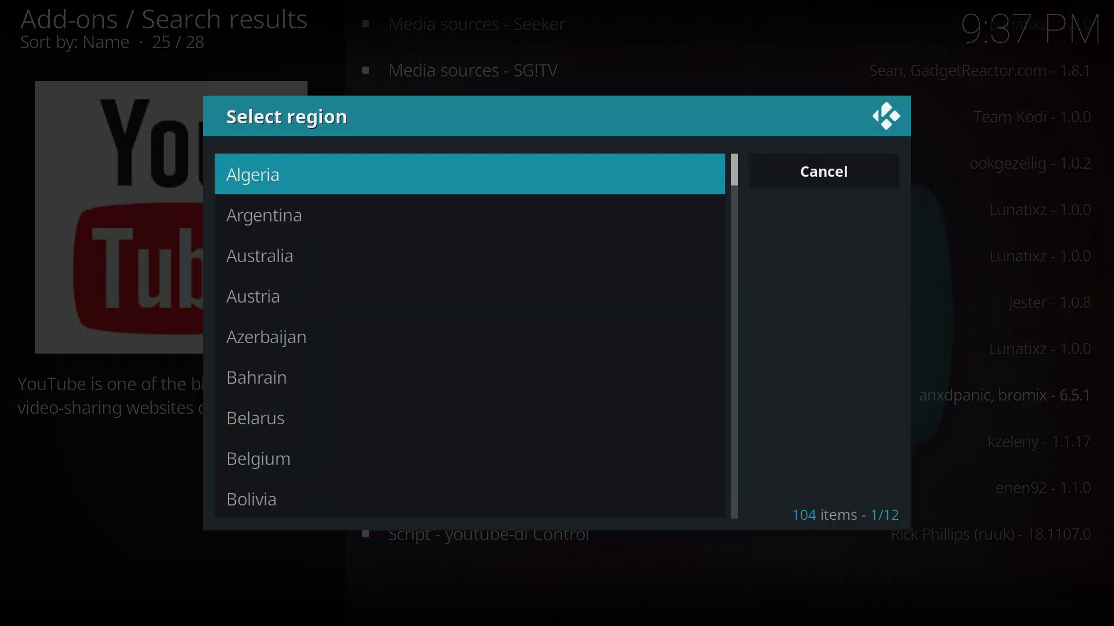
# Choose United States as the region and allow geolocation
pyautogui.press('Down')
pyautogui.press('Down')
pyautogui.press('Down')
pyautogui.press('Down')
pyautogui.press('Down')
pyautogui.press('Down')
pyautogui.press('Down')
pyautogui.press('Down')
pyautogui.press('Down')
pyautogui.press('Down')
pyautogui.press('Down')
pyautogui.press('Down')
pyautogui.press('Down')
pyautogui.press('Down')
pyautogui.press('Down')
pyautogui.press('Down')
pyautogui.press('Down')
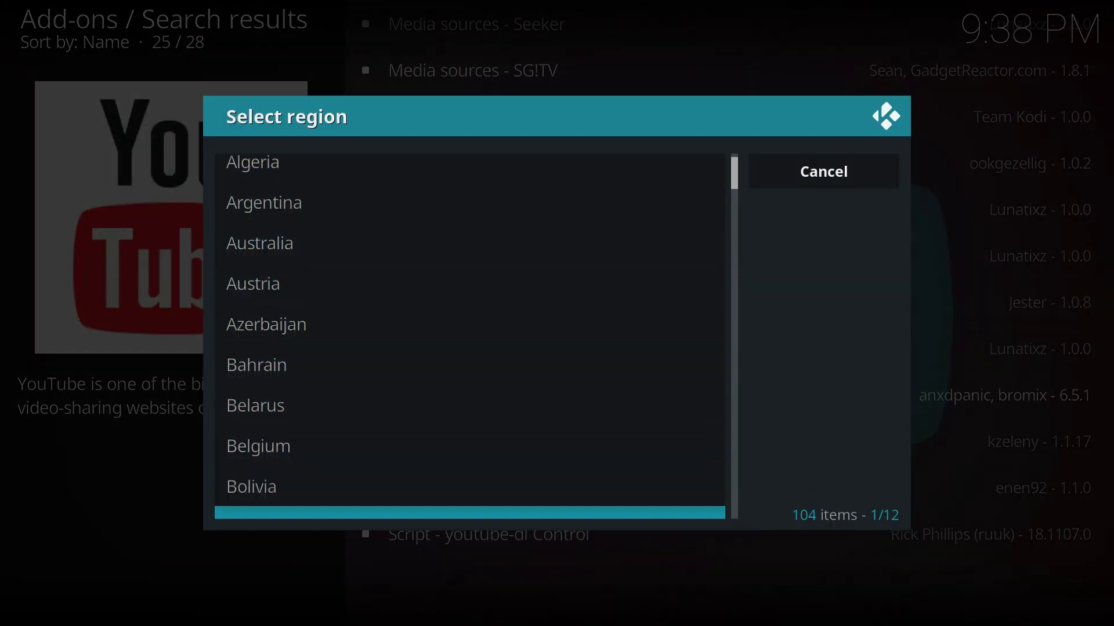
pyautogui.press('Down')
pyautogui.press('Down')
pyautogui.press('Down')
pyautogui.press('Down')
pyautogui.press('Down')
pyautogui.press('Down')
pyautogui.press('Down')
pyautogui.press('Down')
pyautogui.press('Down')
pyautogui.press('Down')
pyautogui.press('Down')
pyautogui.press('Down')
pyautogui.press('Down')
pyautogui.press('Down')
pyautogui.press('Down')
pyautogui.press('Down')
pyautogui.press('Down')
pyautogui.press('Down')
pyautogui.press('Down')
pyautogui.press('Down')
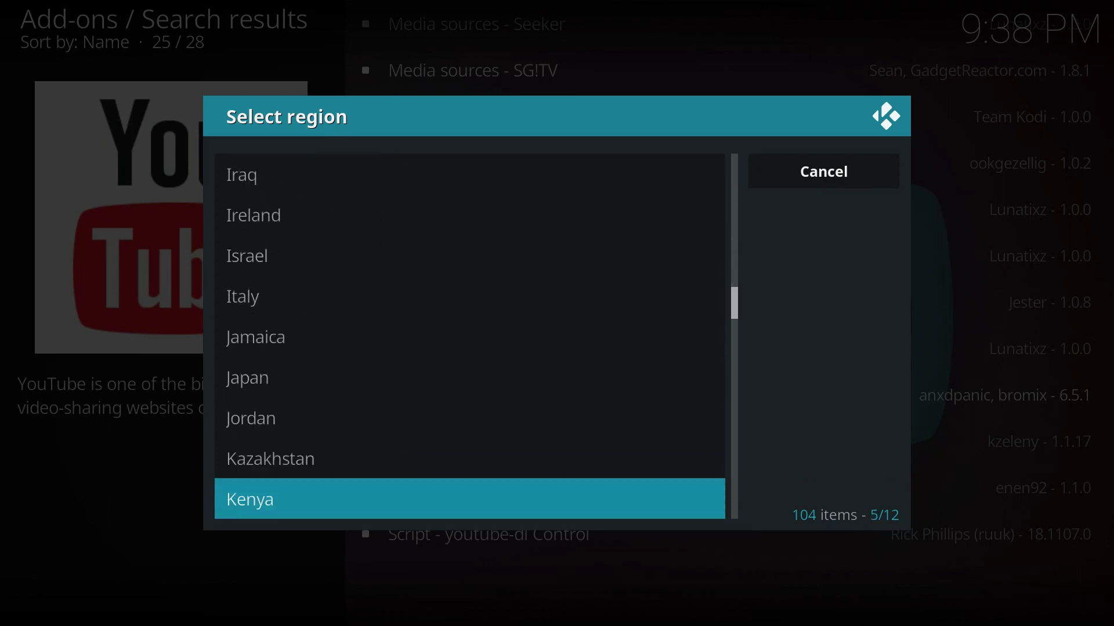
pyautogui.press('Down')
pyautogui.press('Down')
pyautogui.press('Down')
pyautogui.press('Down')
pyautogui.press('Down')
pyautogui.press('Down')
pyautogui.press('Down')
pyautogui.press('Down')
pyautogui.press('Down')
pyautogui.press('Down')
pyautogui.press('Down')
pyautogui.press('Down')
pyautogui.press('Down')
pyautogui.press('Down')
pyautogui.press('Down')
pyautogui.press('Down')
pyautogui.press('Down')
pyautogui.press('Down')
pyautogui.press('Down')
pyautogui.press('Down')
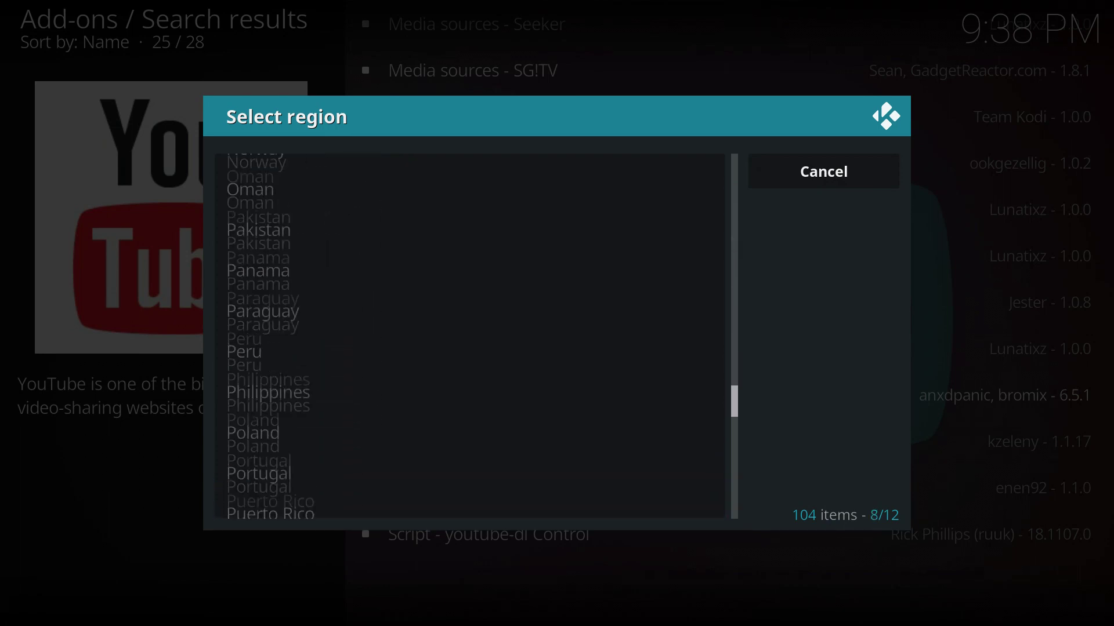
pyautogui.press('Down')
pyautogui.press('Down')
pyautogui.press('Down')
pyautogui.press('Down')
pyautogui.press('Down')
pyautogui.press('Down')
pyautogui.press('Down')
pyautogui.press('Down')
pyautogui.press('Down')
pyautogui.press('Down')
pyautogui.press('Down')
pyautogui.press('Down')
pyautogui.press('Down')
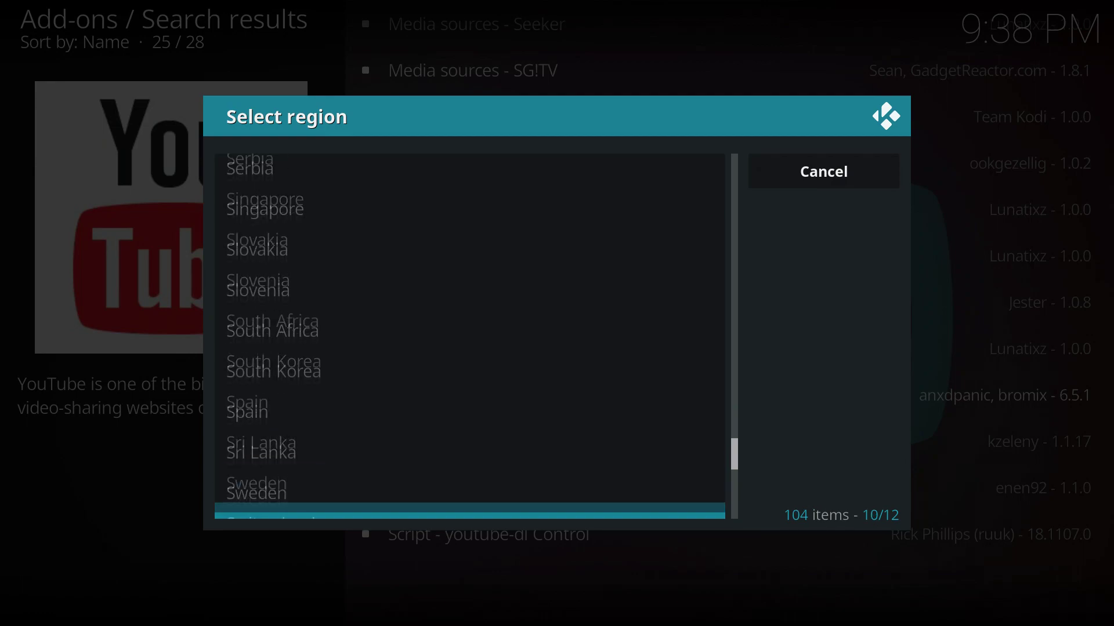
pyautogui.press('Down')
pyautogui.press('Down')
pyautogui.press('Down')
pyautogui.press('Down')
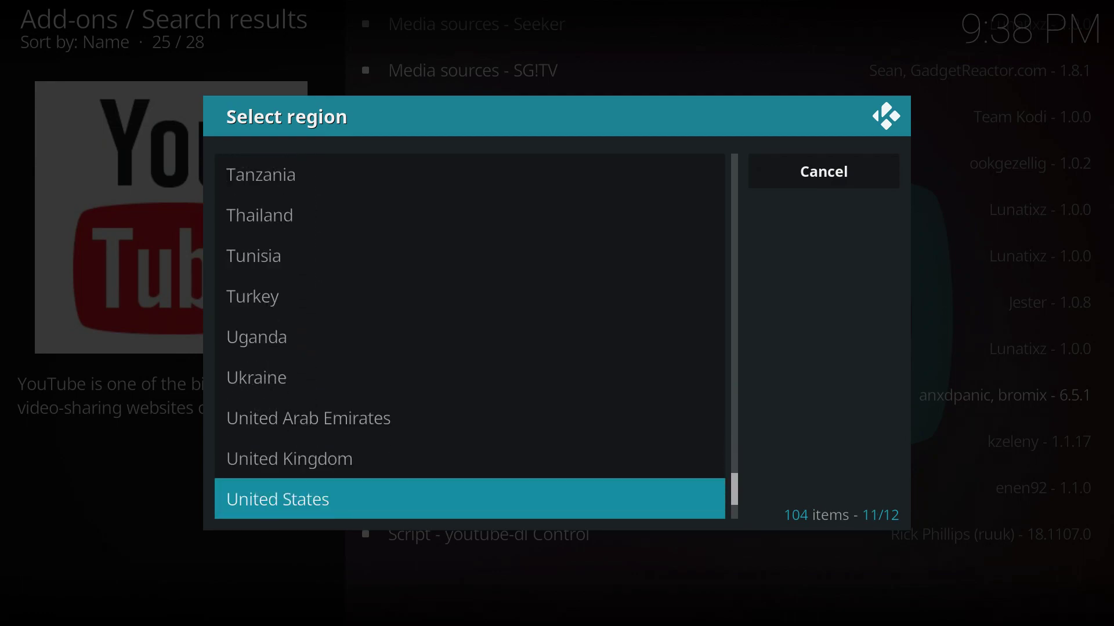
pyautogui.press('Return')
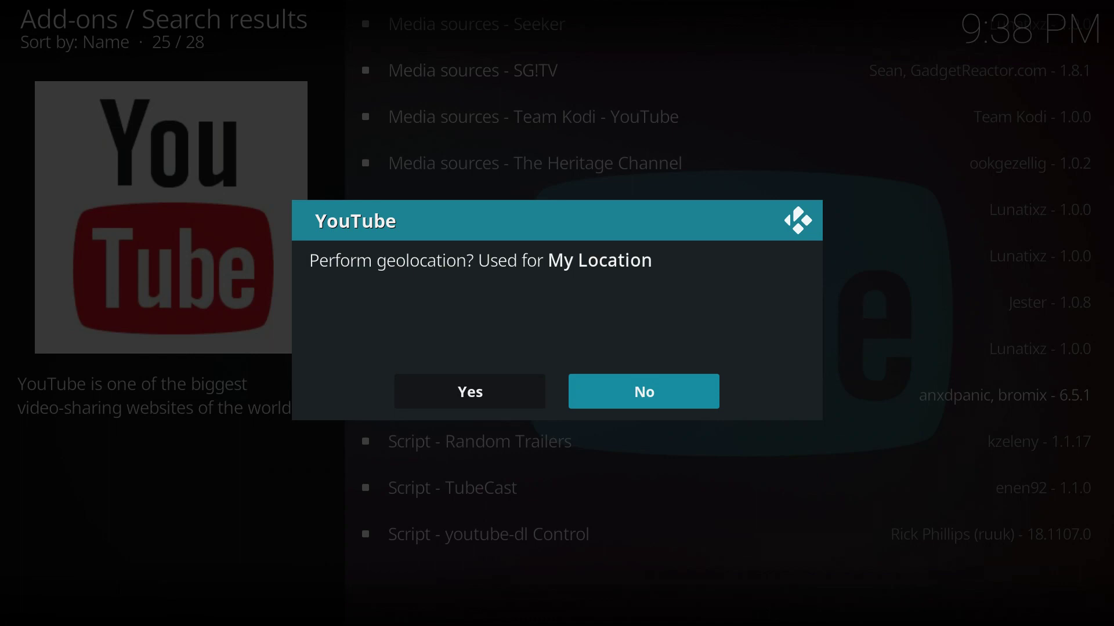
pyautogui.press('Left')
pyautogui.press('Return')
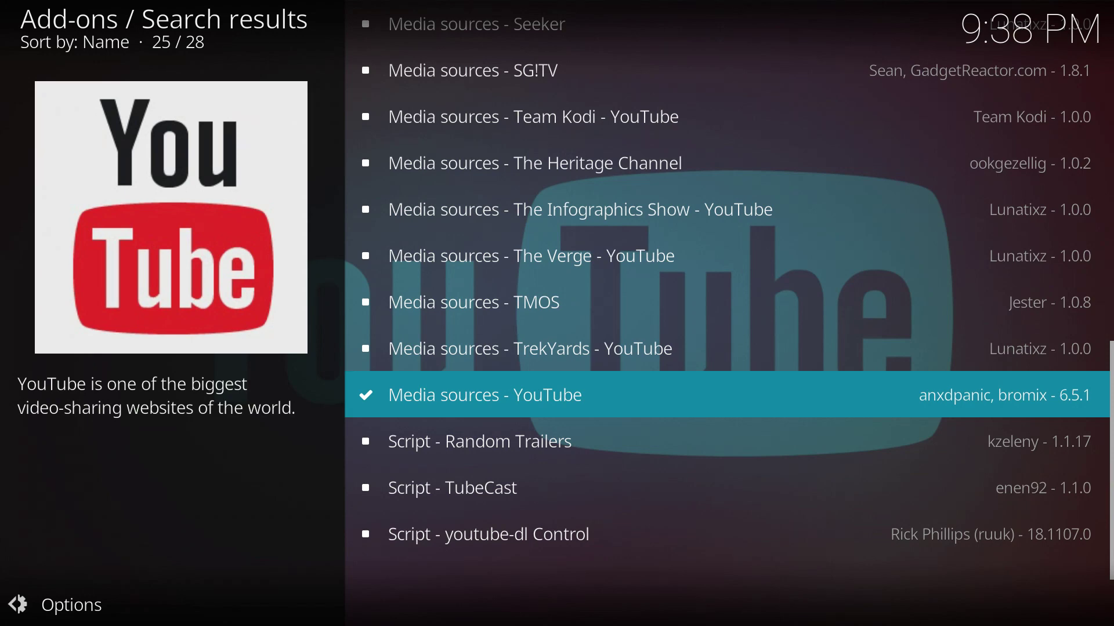
# Return to Add-ons, launch the YouTube add-on, and enter its Search folder to New Search
pyautogui.press('BackSpace')
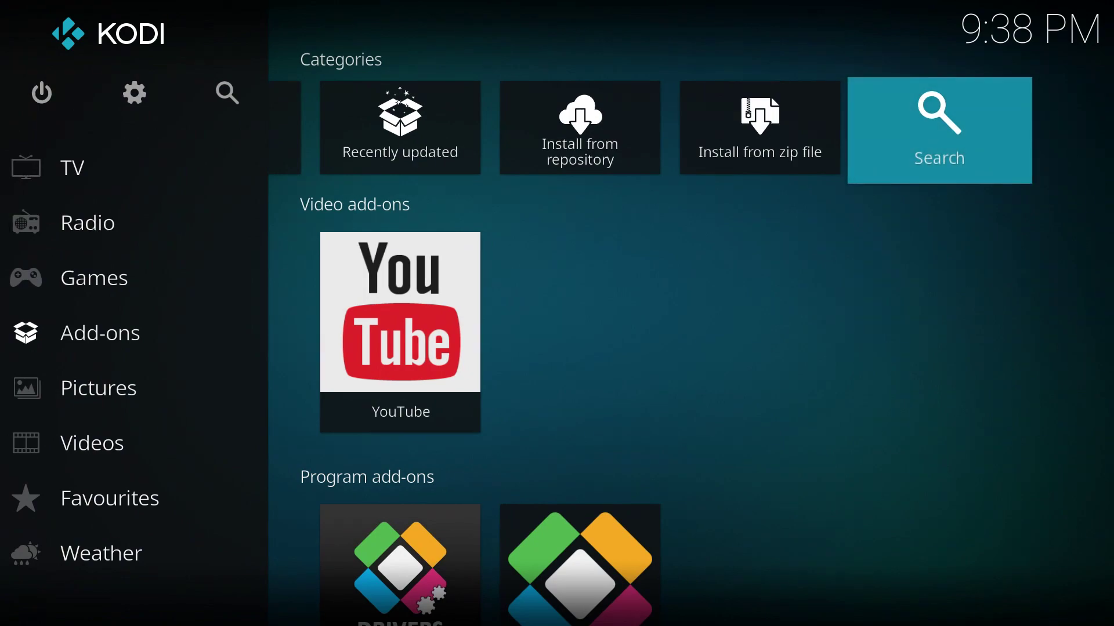
pyautogui.press('Down')
pyautogui.press('Return')
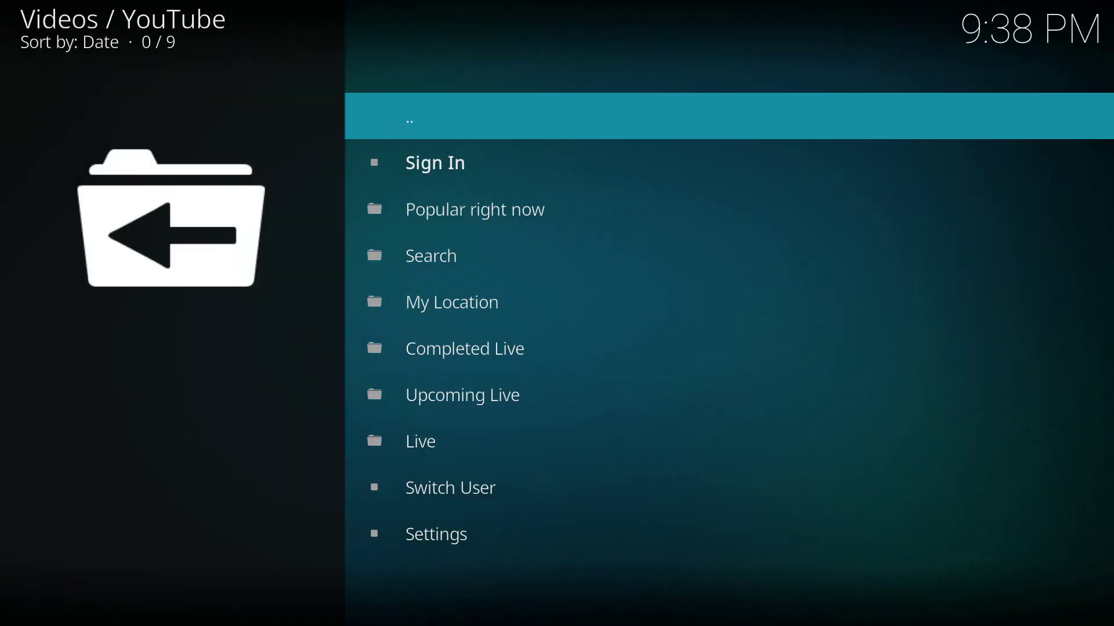
pyautogui.press('Down')
pyautogui.press('Down')
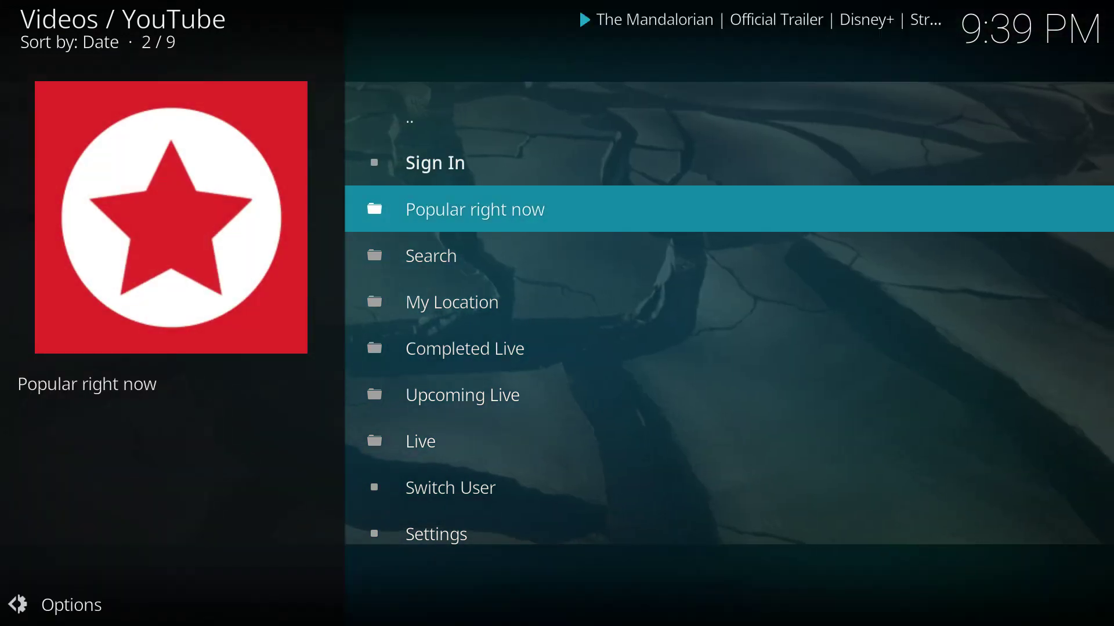
pyautogui.press('Down')
pyautogui.press('Return')
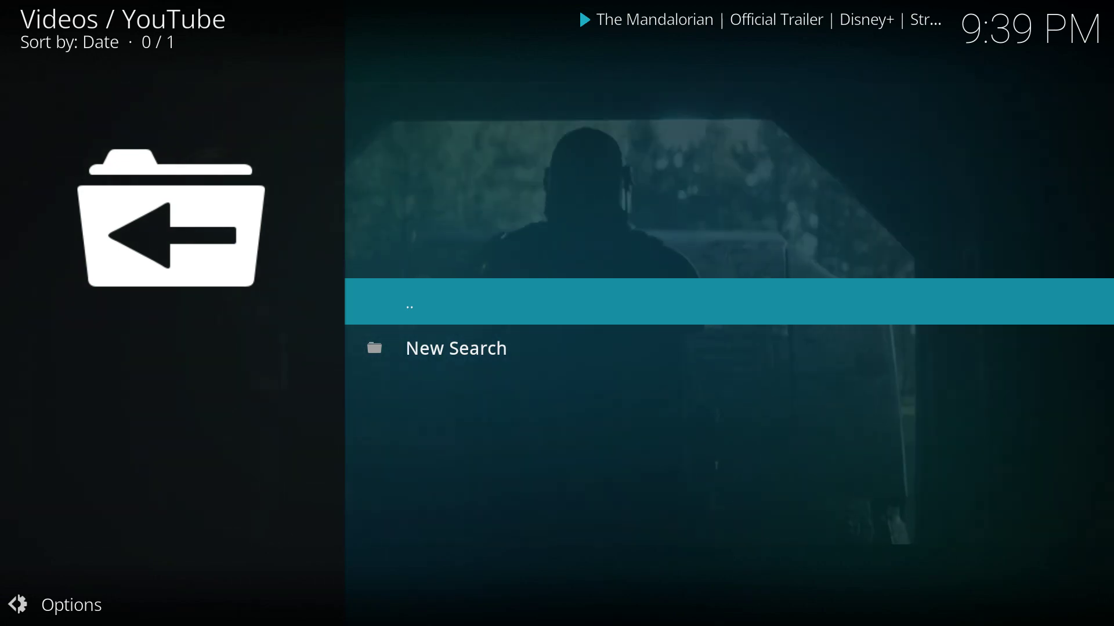
pyautogui.press('Down')
# Start a new YouTube search and spell 'shoto' on the on-screen keyboard
pyautogui.press('Return')
pyautogui.press('Down')
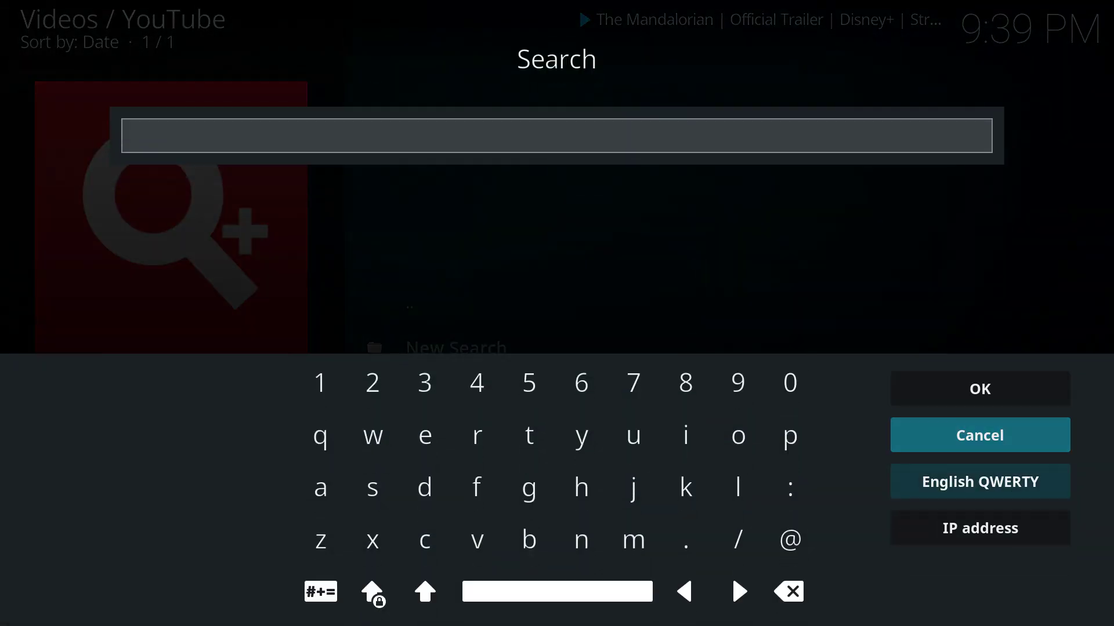
pyautogui.press('Left')
pyautogui.press('Left')
pyautogui.press('Left')
pyautogui.press('Left')
pyautogui.press('Left')
pyautogui.press('Left')
pyautogui.press('Left')
pyautogui.press('Left')
pyautogui.press('Left')
pyautogui.press('Down')
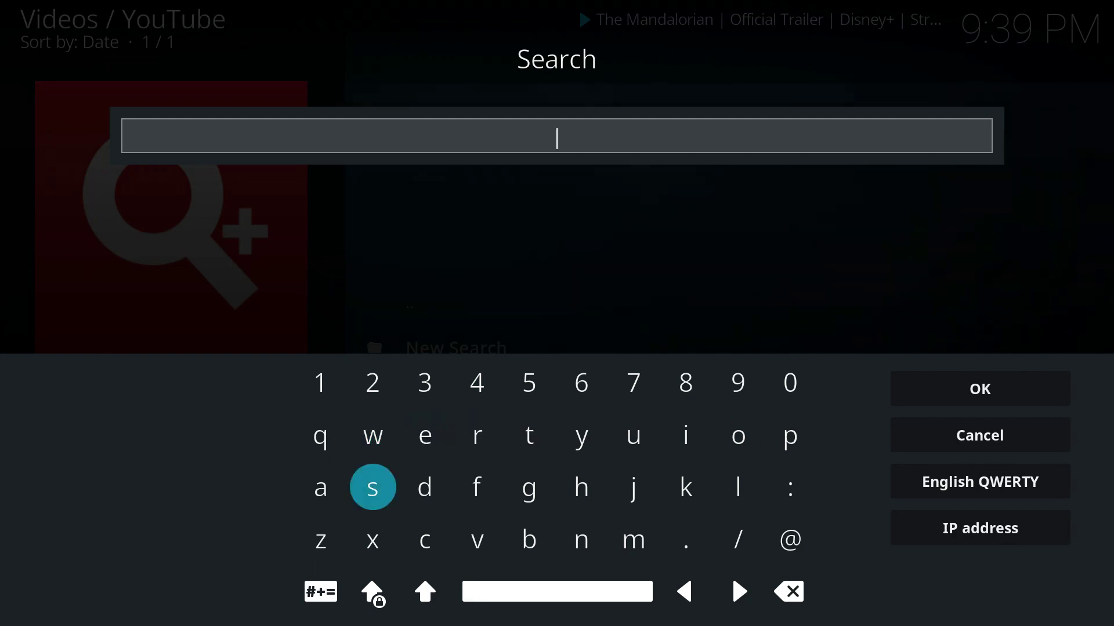
pyautogui.press('Return')
pyautogui.press('Right')
pyautogui.press('Right')
pyautogui.press('Right')
pyautogui.press('Right')
pyautogui.press('Return')
pyautogui.press('Up')
pyautogui.press('Right')
pyautogui.press('Right')
pyautogui.press('Right')
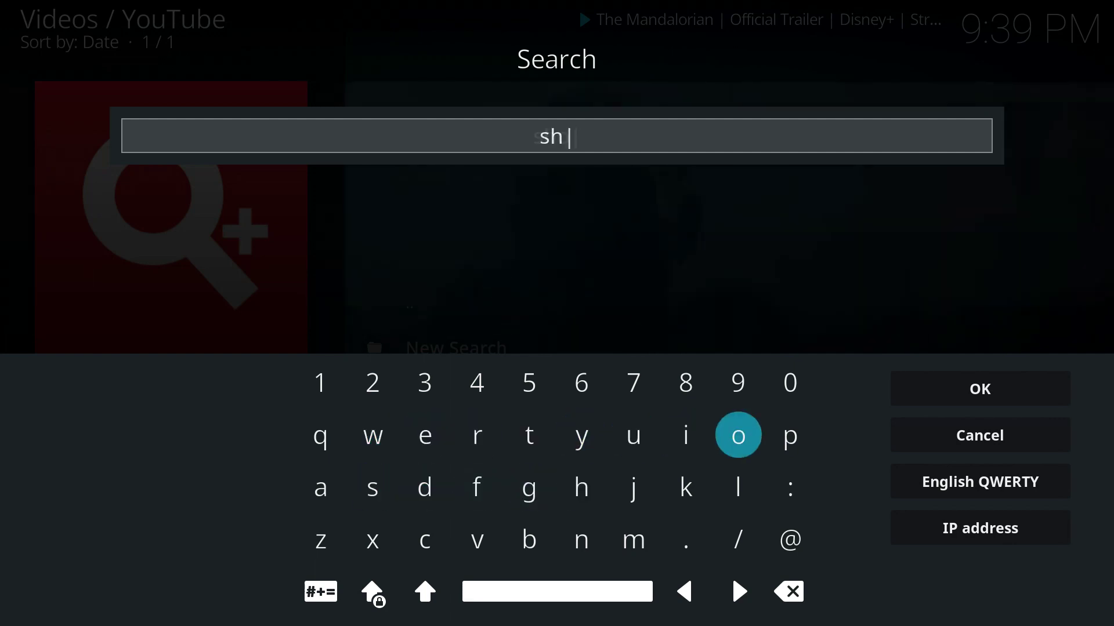
pyautogui.press('Return')
pyautogui.press('Left')
pyautogui.press('Left')
# Complete the search text as 'shotokutech' and run the search
pyautogui.press('Left')
pyautogui.press('Left')
pyautogui.press('Return')
pyautogui.press('Right')
pyautogui.press('Right')
pyautogui.press('Right')
pyautogui.press('Right')
pyautogui.press('Return')
pyautogui.press('Left')
pyautogui.press('Down')
pyautogui.press('Return')
pyautogui.press('Up')
pyautogui.press('Left')
pyautogui.press('Return')
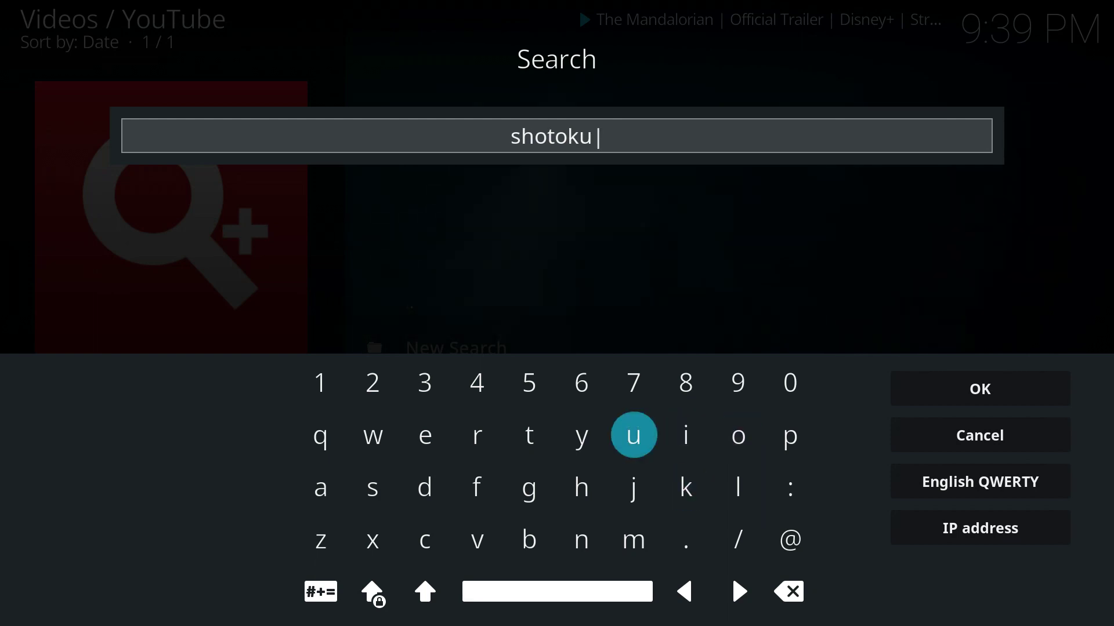
pyautogui.press('Left')
pyautogui.press('Left')
pyautogui.press('Return')
pyautogui.press('Left')
pyautogui.press('Left')
pyautogui.press('Return')
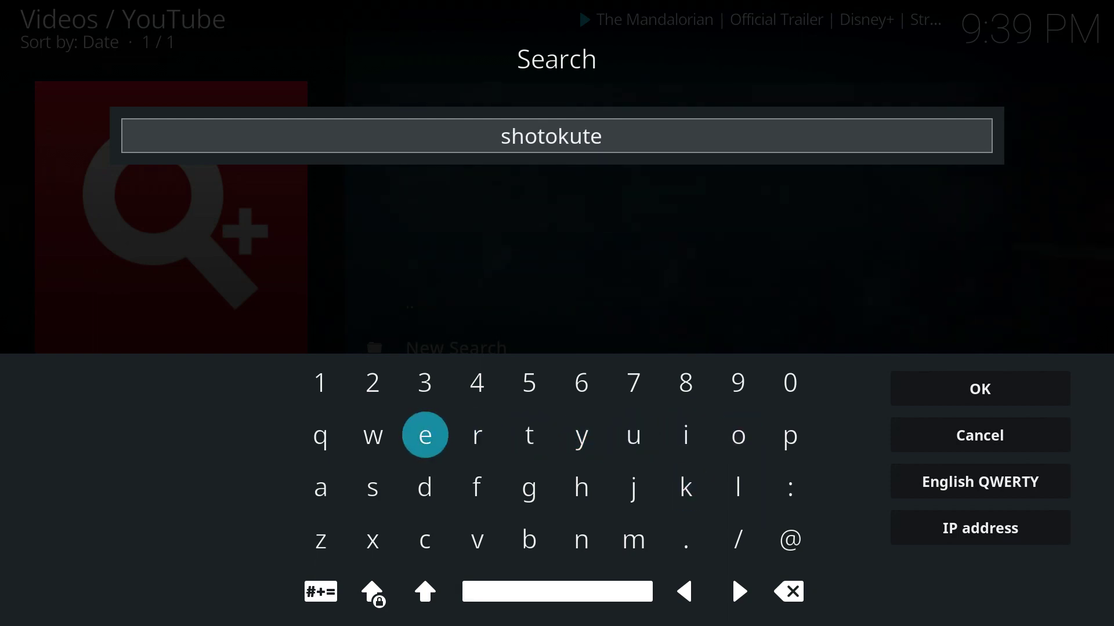
pyautogui.press('Down')
pyautogui.press('Down')
pyautogui.press('Return')
pyautogui.press('Right')
pyautogui.press('Right')
pyautogui.press('Right')
pyautogui.press('Up')
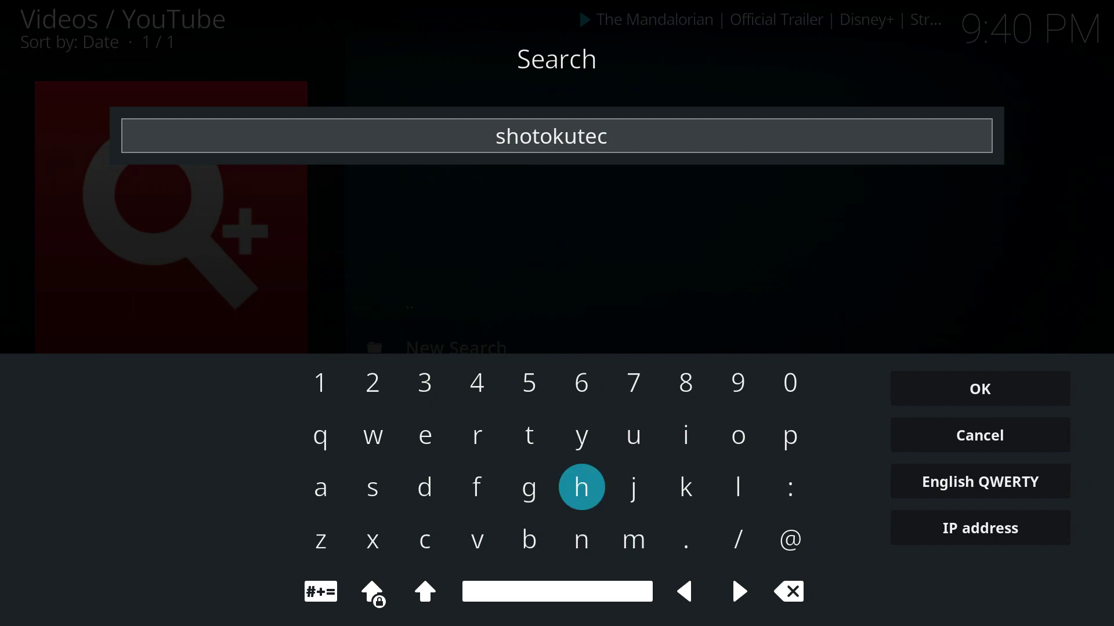
pyautogui.press('Return')
pyautogui.press('Right')
pyautogui.press('Right')
pyautogui.press('Right')
pyautogui.press('Right')
pyautogui.press('Right')
pyautogui.press('Left')
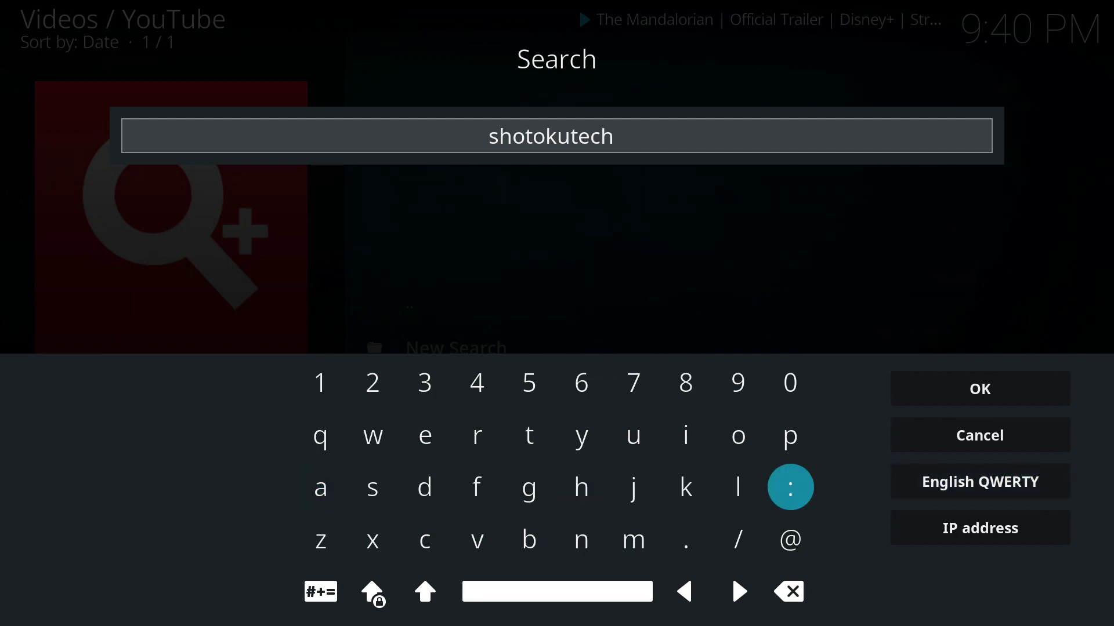
pyautogui.press('Right')
pyautogui.press('Up')
pyautogui.press('Up')
pyautogui.press('Return')
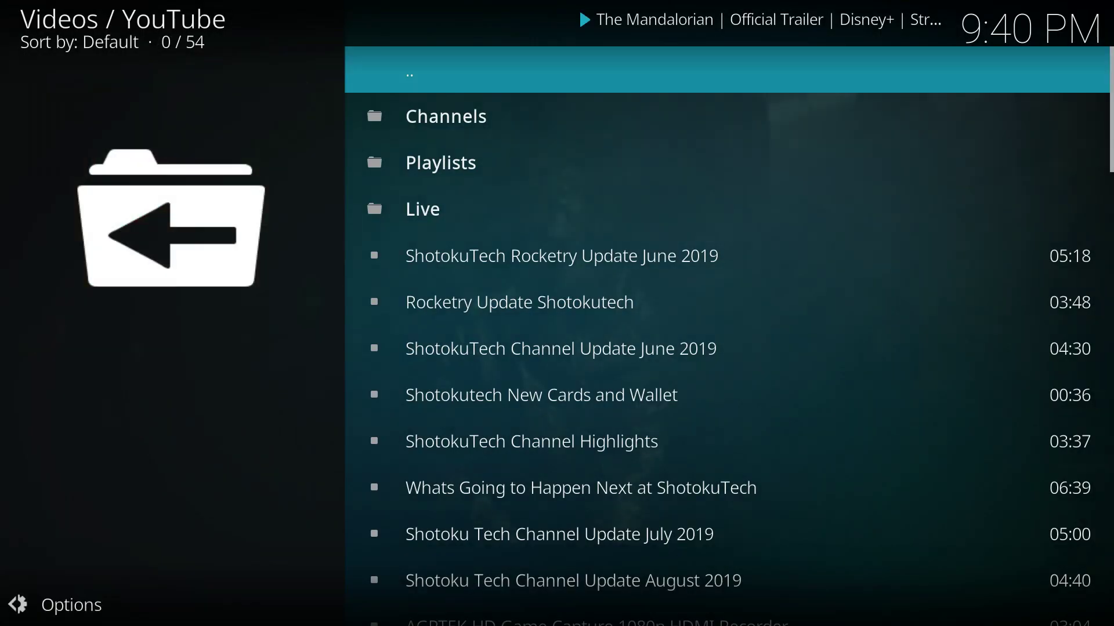
# In Channels, open Shotoku Tech and play 'Shotoku Tech Channel Update August 2019'
pyautogui.press('Down')
pyautogui.press('Return')
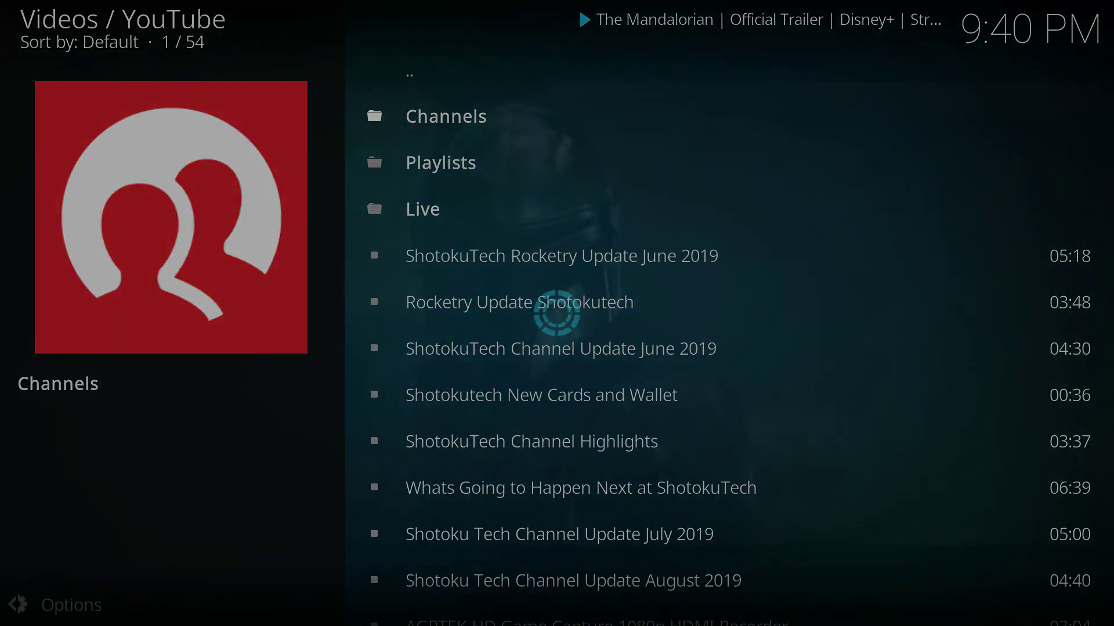
pyautogui.press('Down')
pyautogui.press('Return')
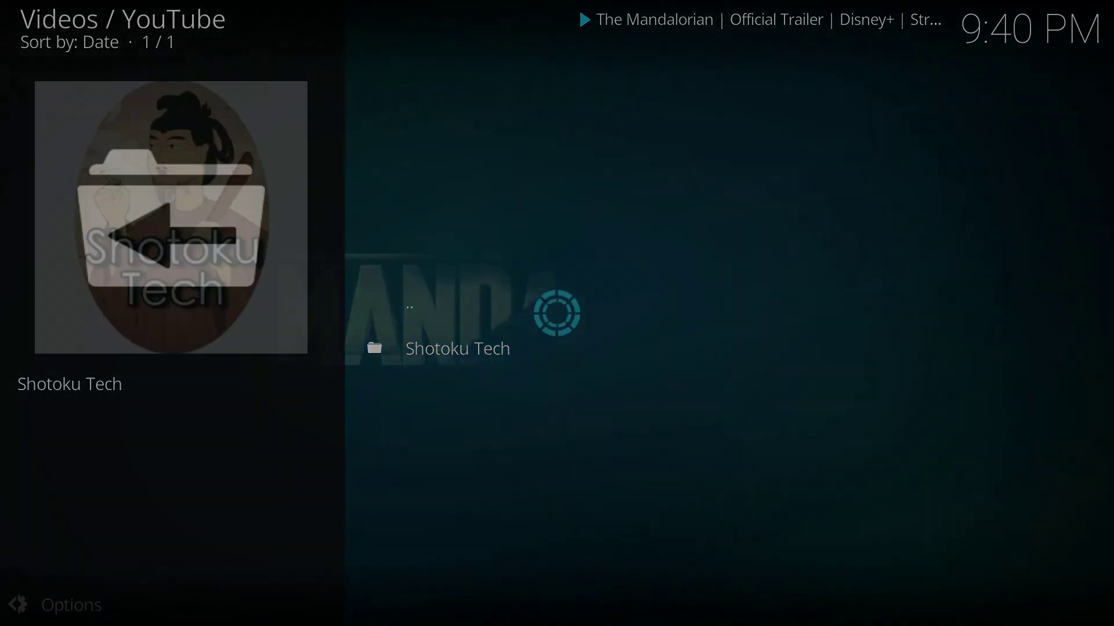
pyautogui.press('Down')
pyautogui.press('Down')
pyautogui.press('Down')
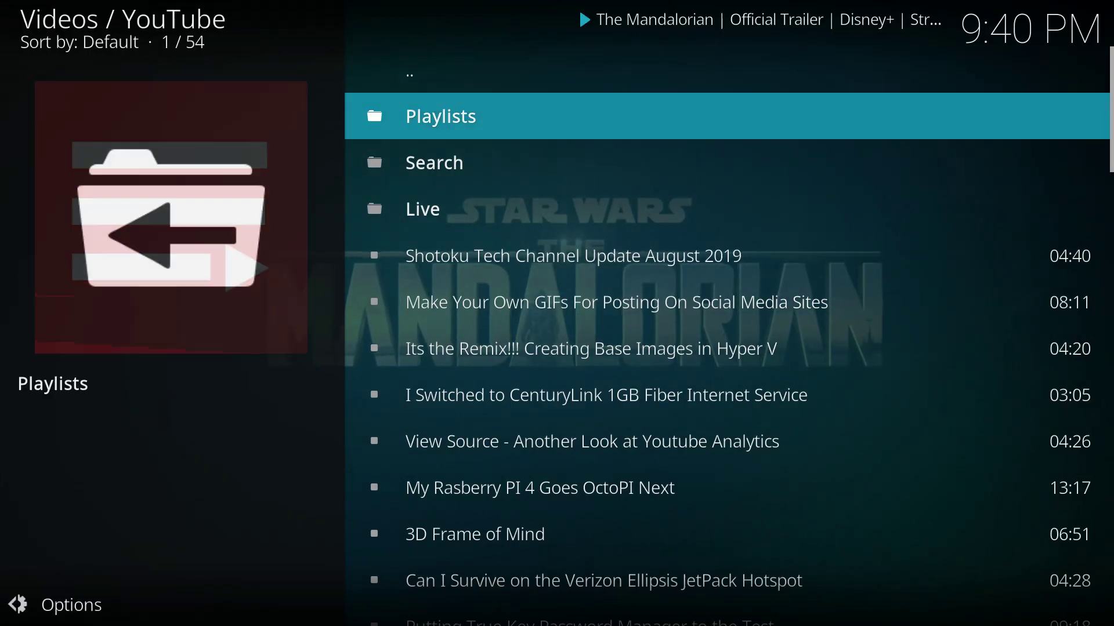
pyautogui.press('Down')
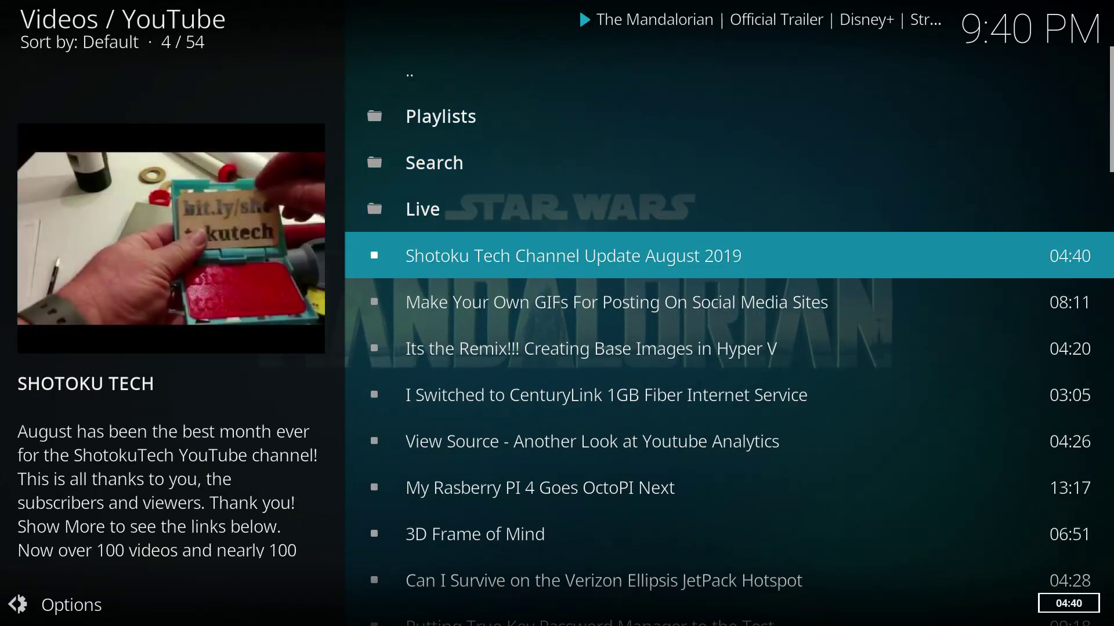
pyautogui.press('Return')
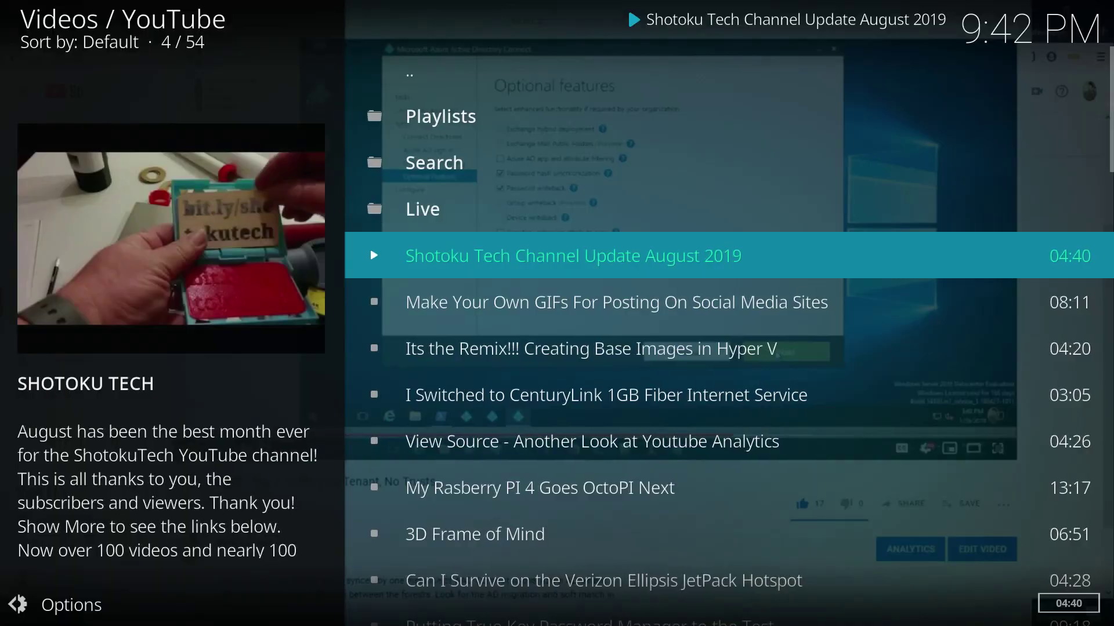
pyautogui.press('BackSpace')
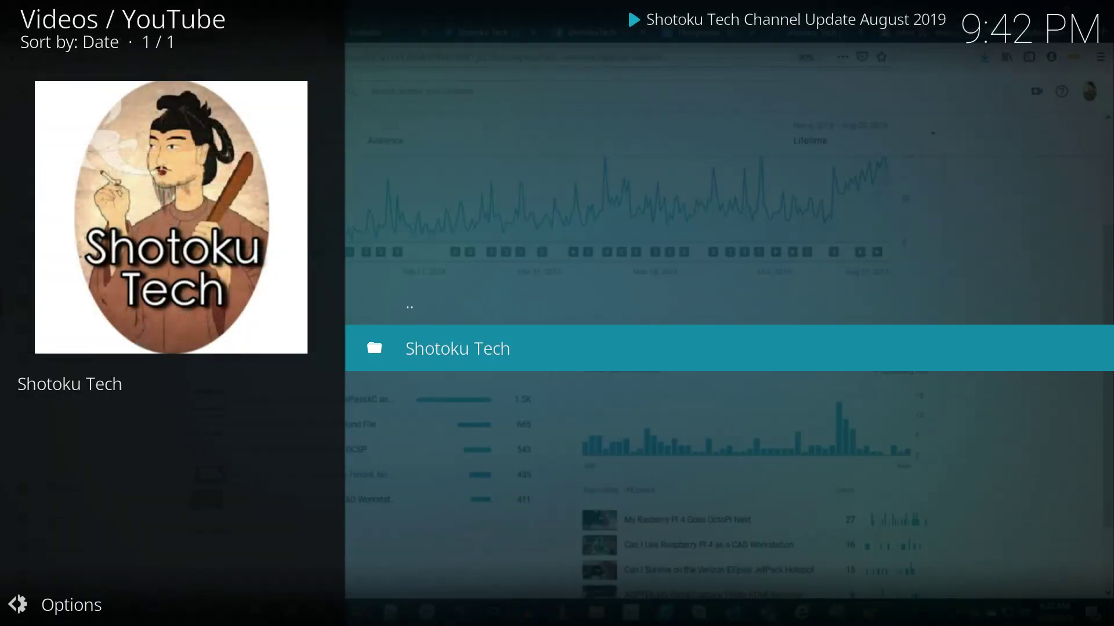
# Back out of YouTube to the home screen and move up the main menu to TV shows
pyautogui.press('Return')
pyautogui.press('BackSpace')
pyautogui.press('BackSpace')
pyautogui.press('BackSpace')
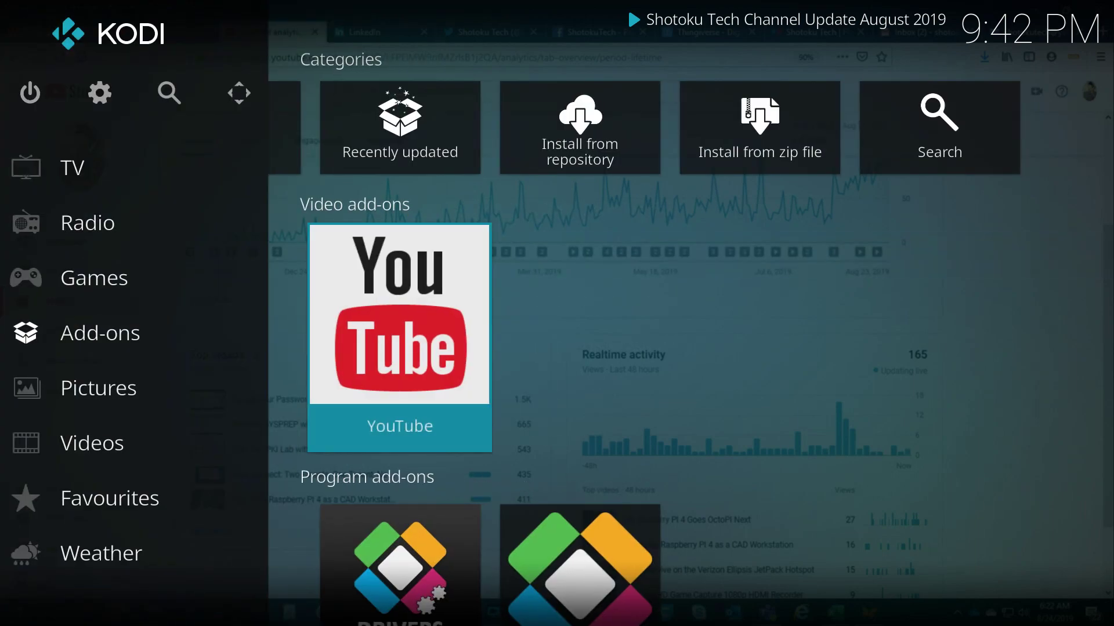
pyautogui.press('Left')
pyautogui.press('Up')
pyautogui.press('Up')
pyautogui.press('Up')
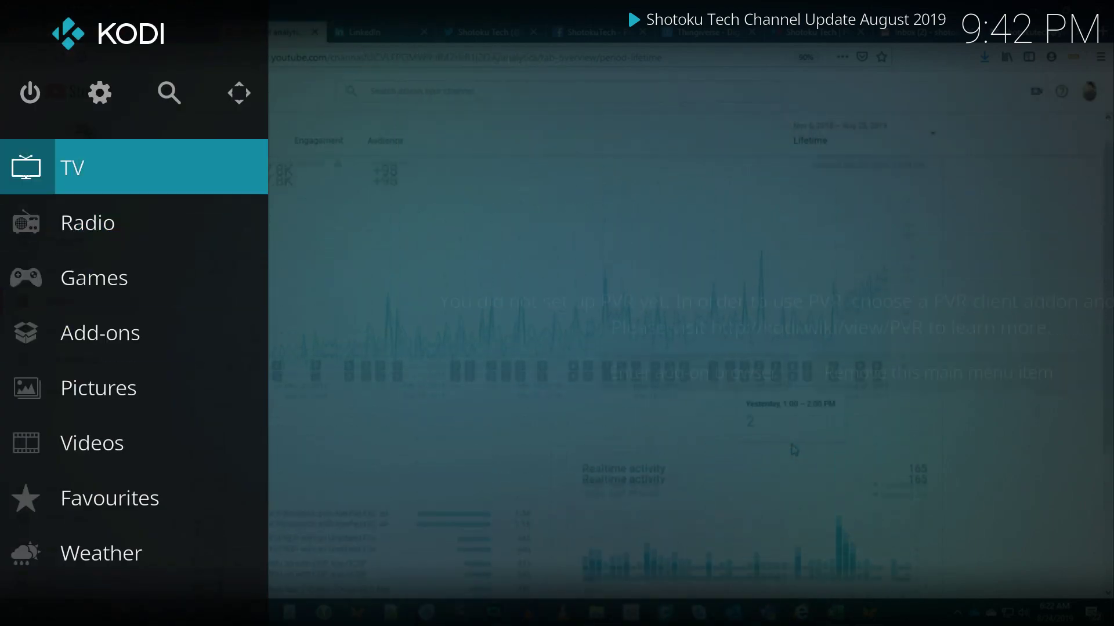
pyautogui.press('Up')
pyautogui.press('Up')
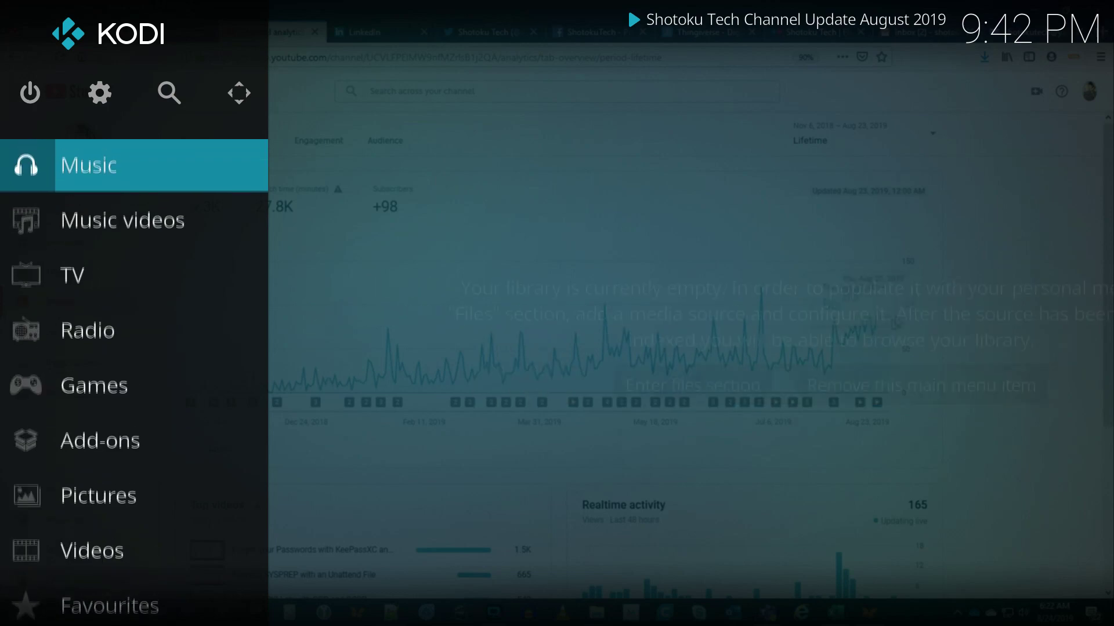
pyautogui.press('Up')
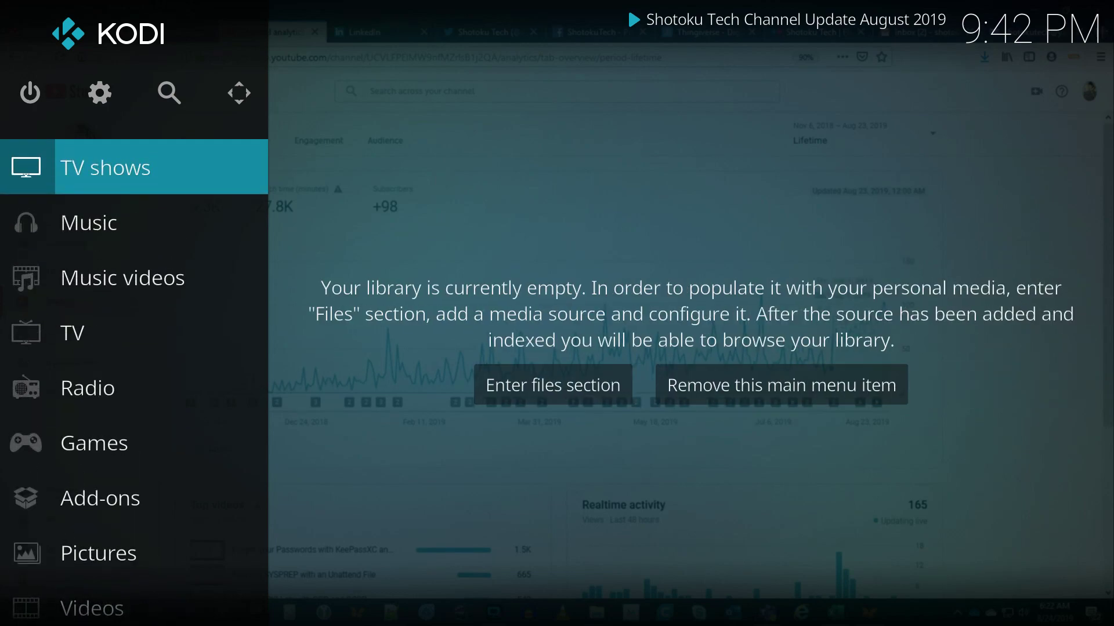
# From the Videos files section, add a new video source and browse to Windows network (SMB)
pyautogui.press('Right')
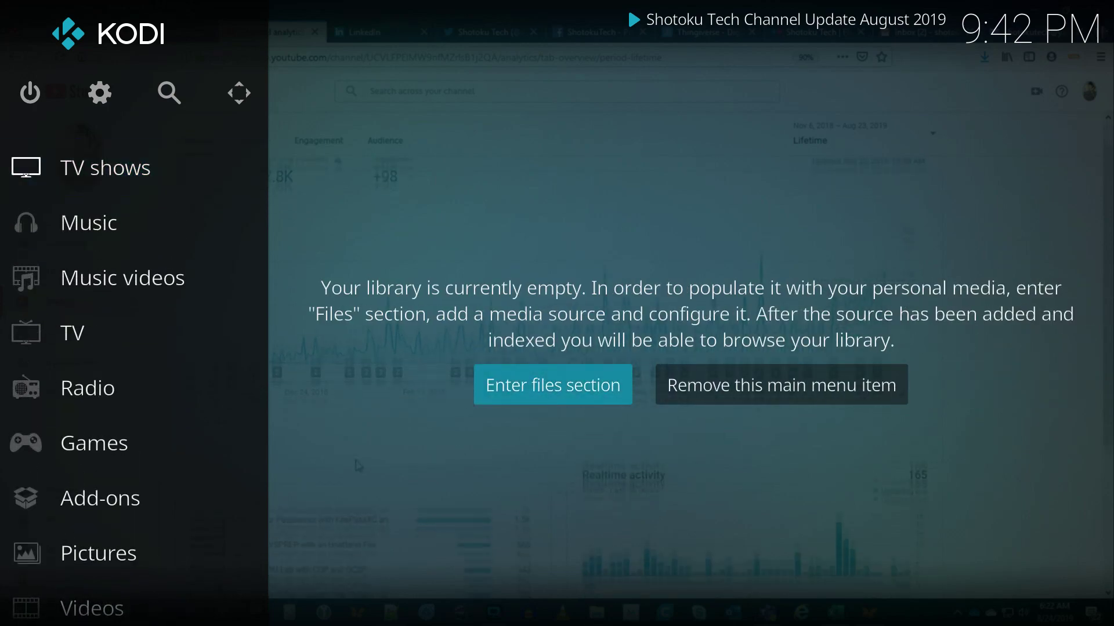
pyautogui.press('Return')
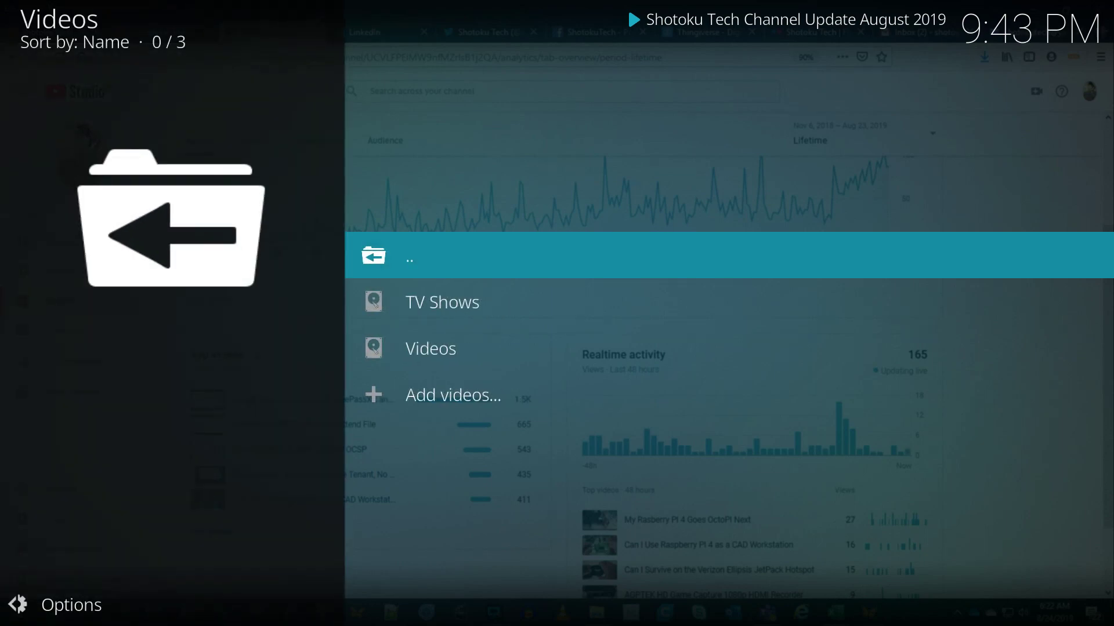
pyautogui.press('Down')
pyautogui.press('Down')
pyautogui.press('Down')
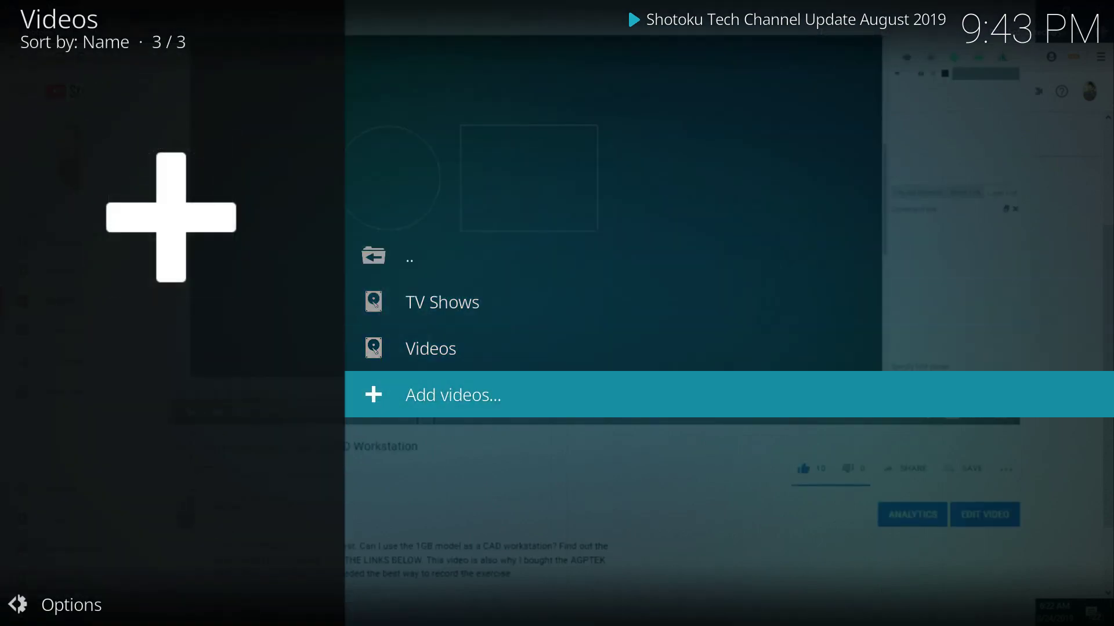
pyautogui.press('Return')
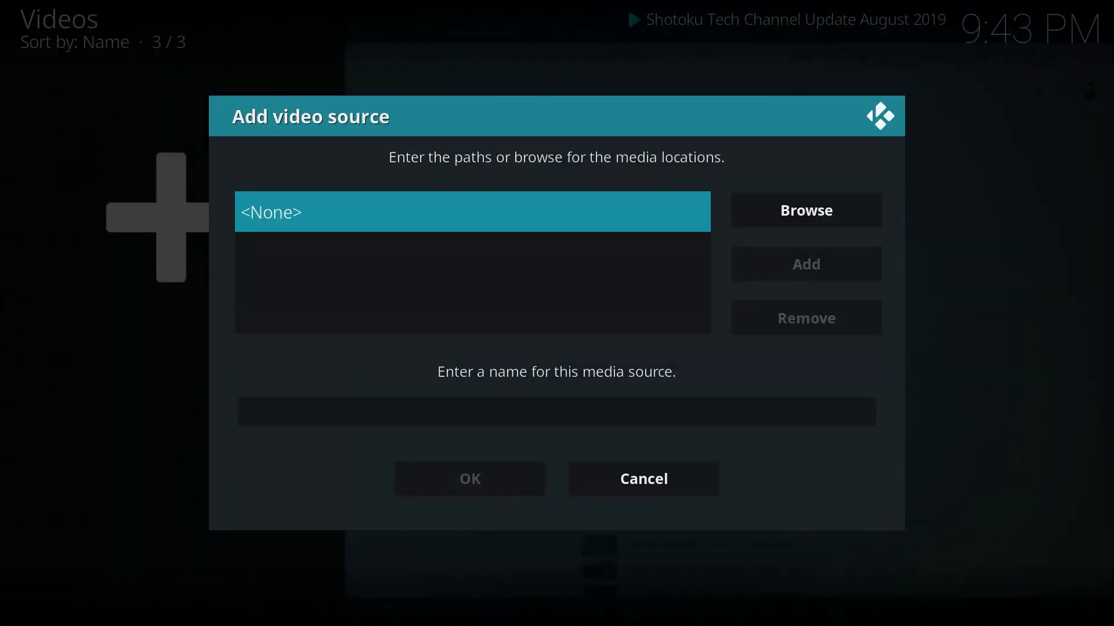
pyautogui.press('Right')
pyautogui.press('Return')
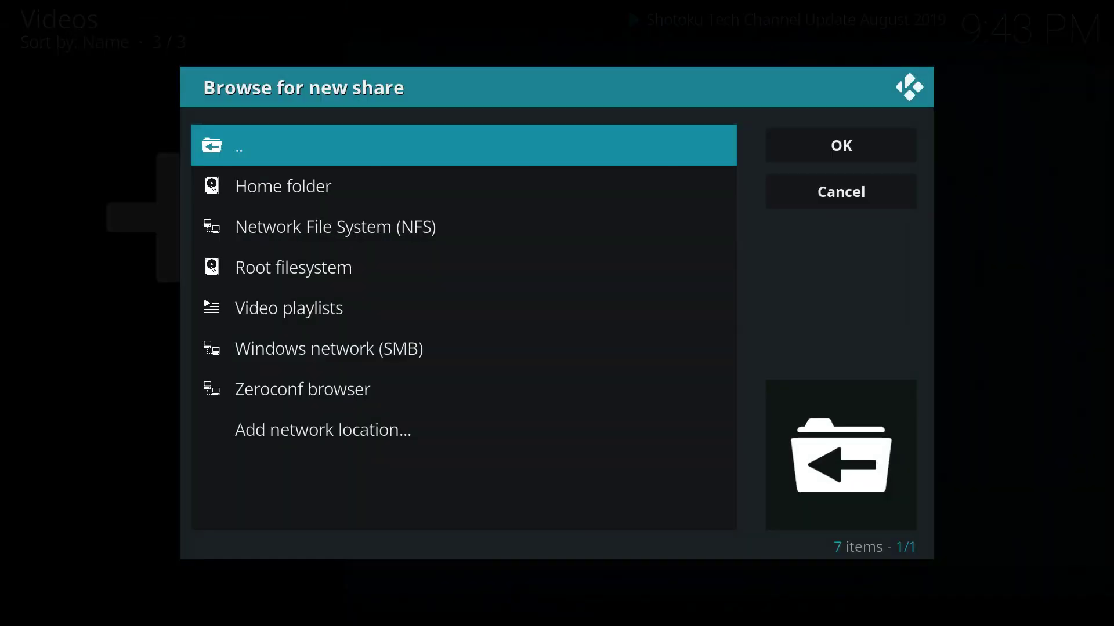
pyautogui.press('Down')
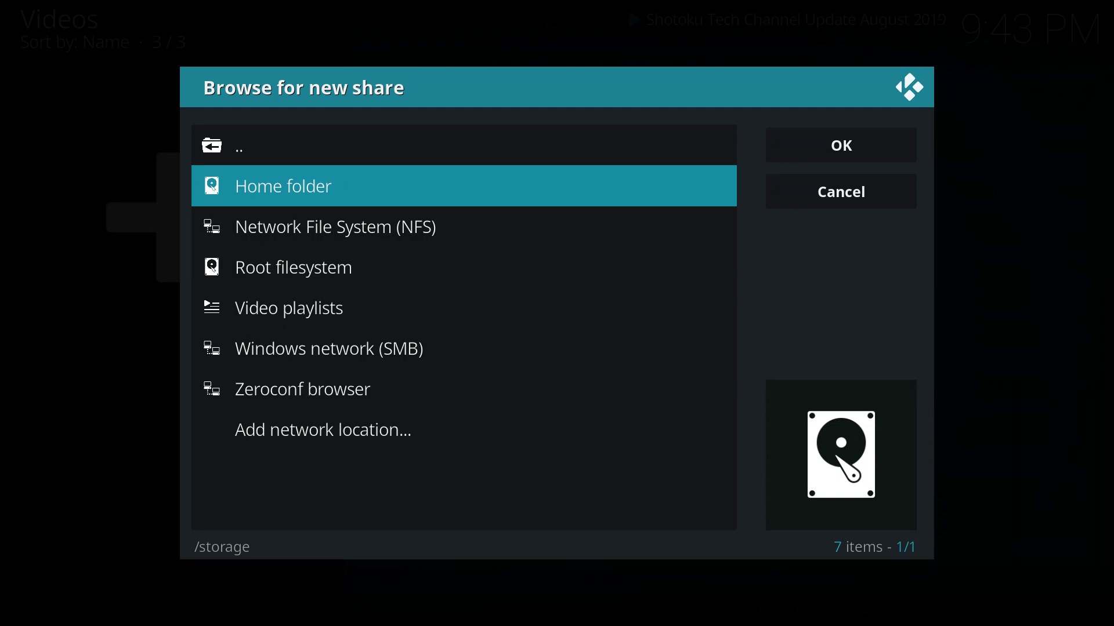
pyautogui.press('Down')
pyautogui.press('Down')
pyautogui.press('Down')
pyautogui.press('Down')
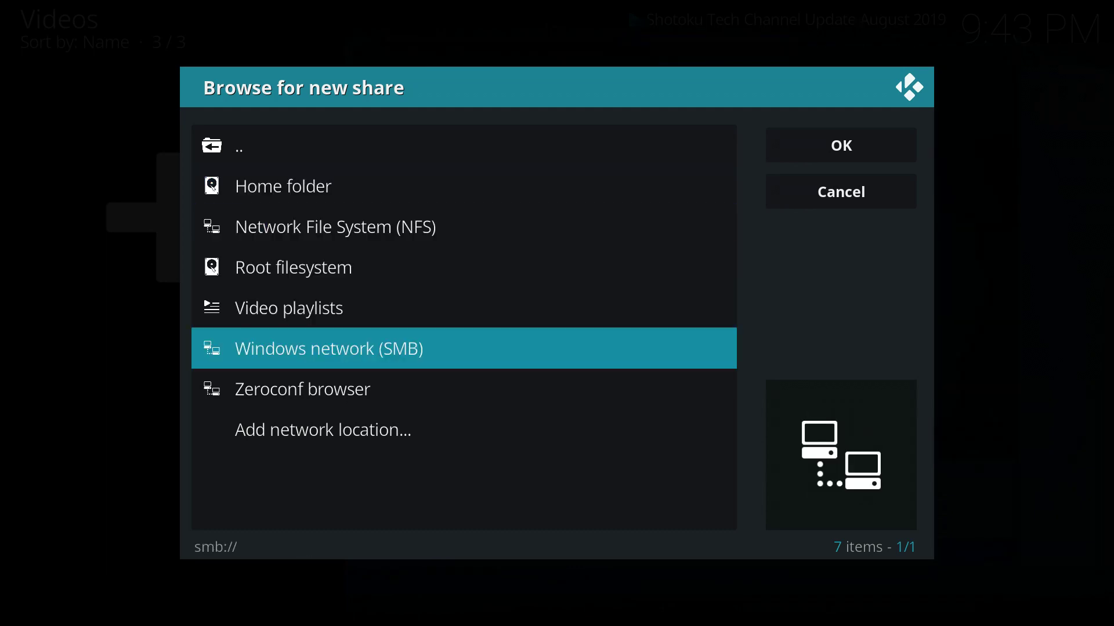
# Start editing the source path and spell the server name homebase on the on-screen keyboard
pyautogui.press('Right')
pyautogui.press('Return')
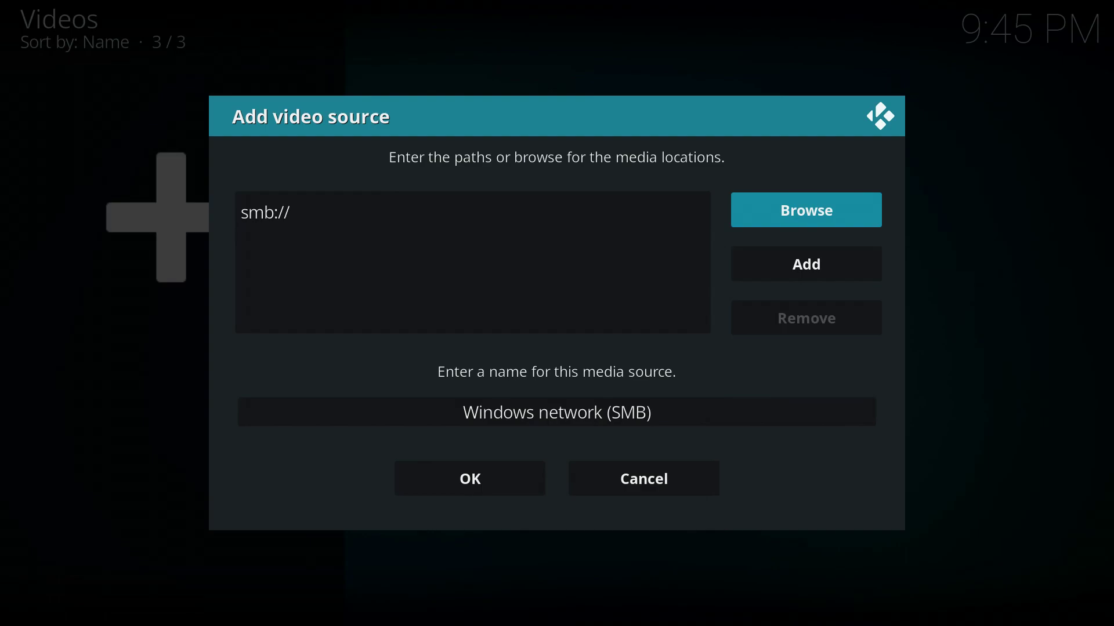
pyautogui.press('Left')
pyautogui.press('Return')
pyautogui.press('Up')
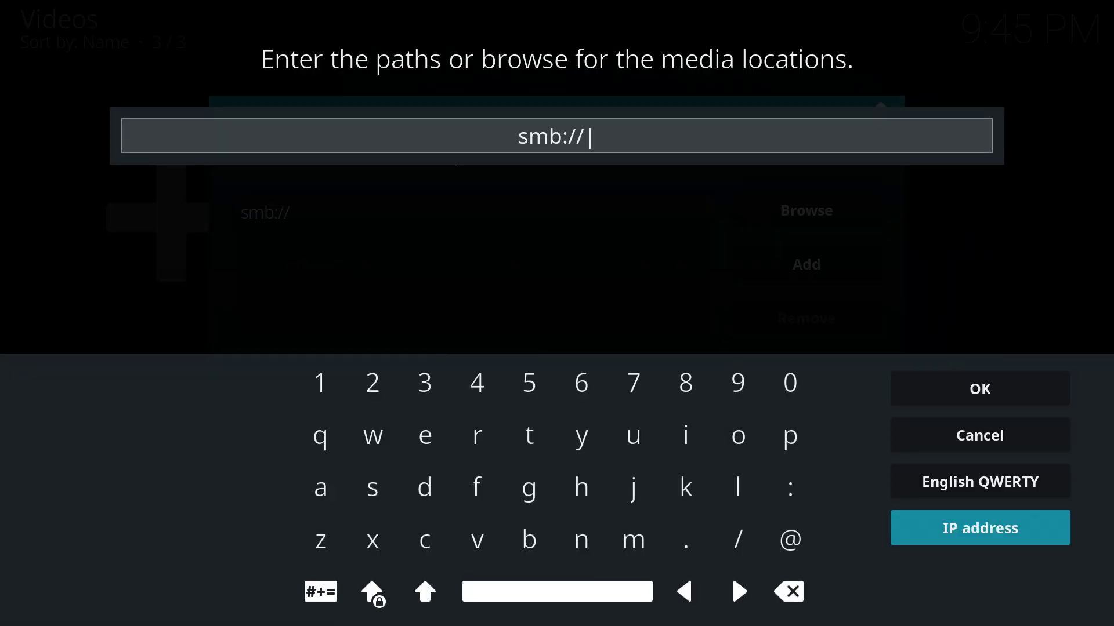
pyautogui.press('Right')
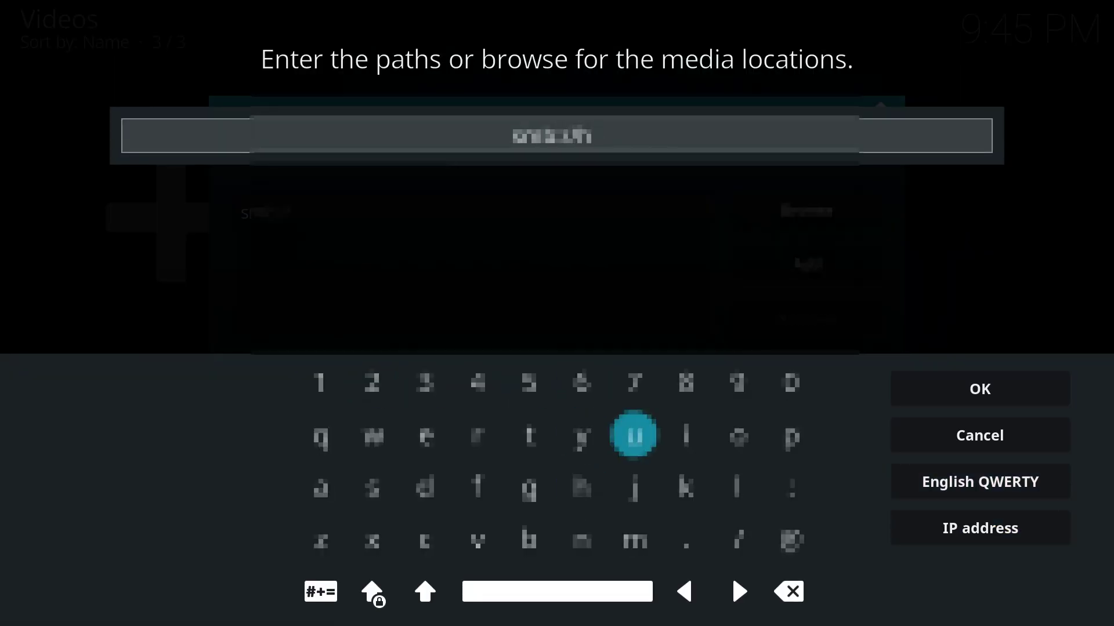
pyautogui.write('omj')
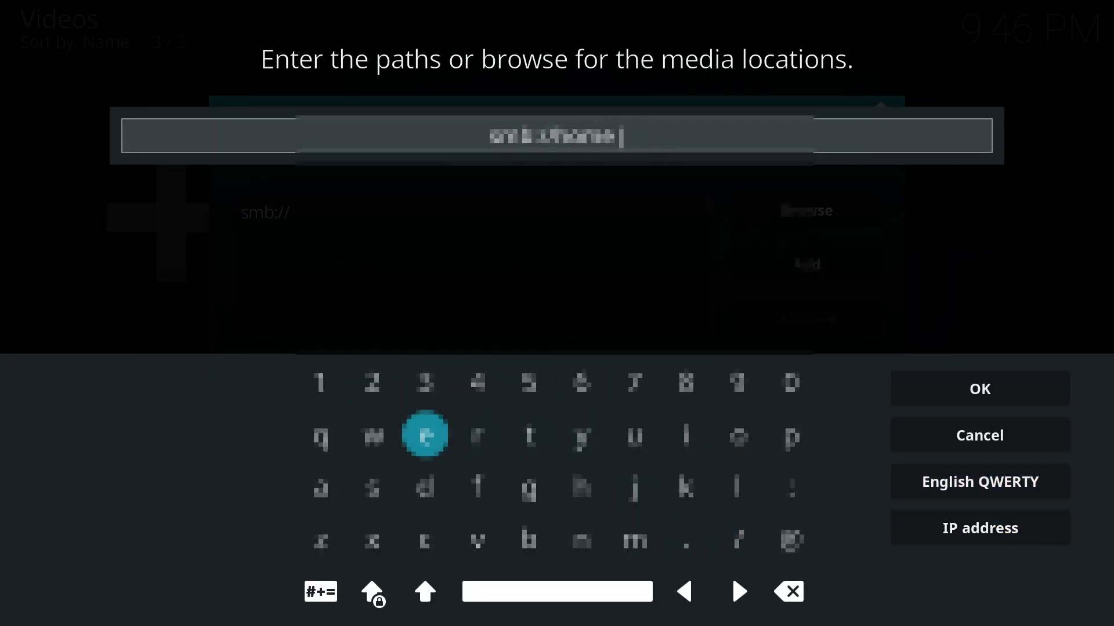
pyautogui.write('e')
pyautogui.press('Down')
pyautogui.press('Down')
pyautogui.press('Right')
pyautogui.press('Right')
pyautogui.press('Up')
pyautogui.write('a')
pyautogui.press('Right')
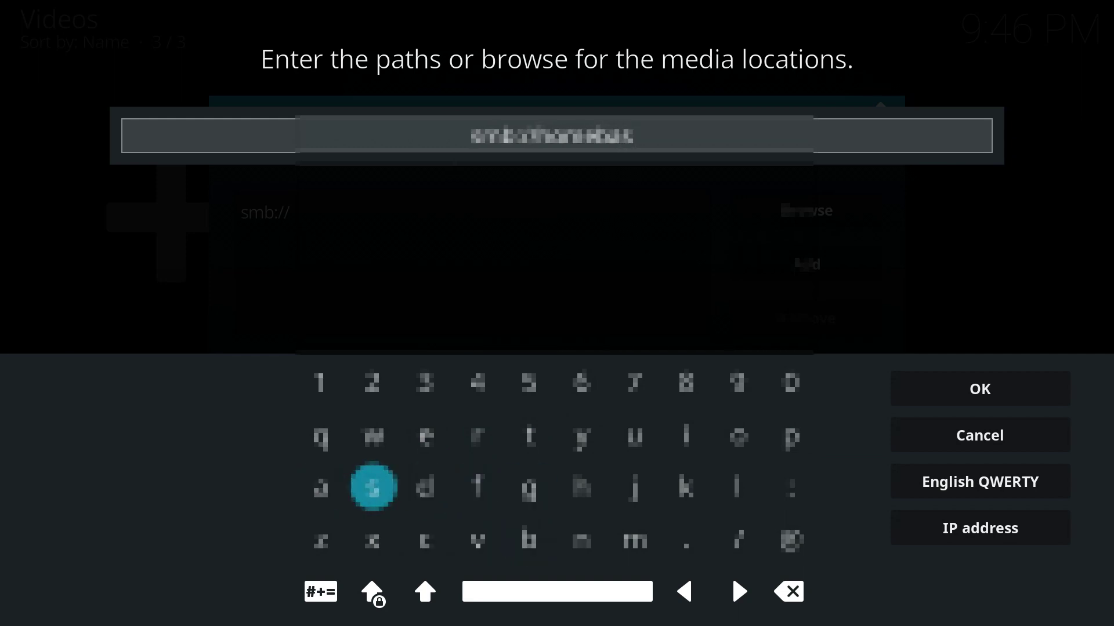
pyautogui.press('Up')
# Extend the path with the folder /share/
pyautogui.press('Right')
pyautogui.press('Left')
pyautogui.press('Left')
pyautogui.press('Left')
pyautogui.press('Left')
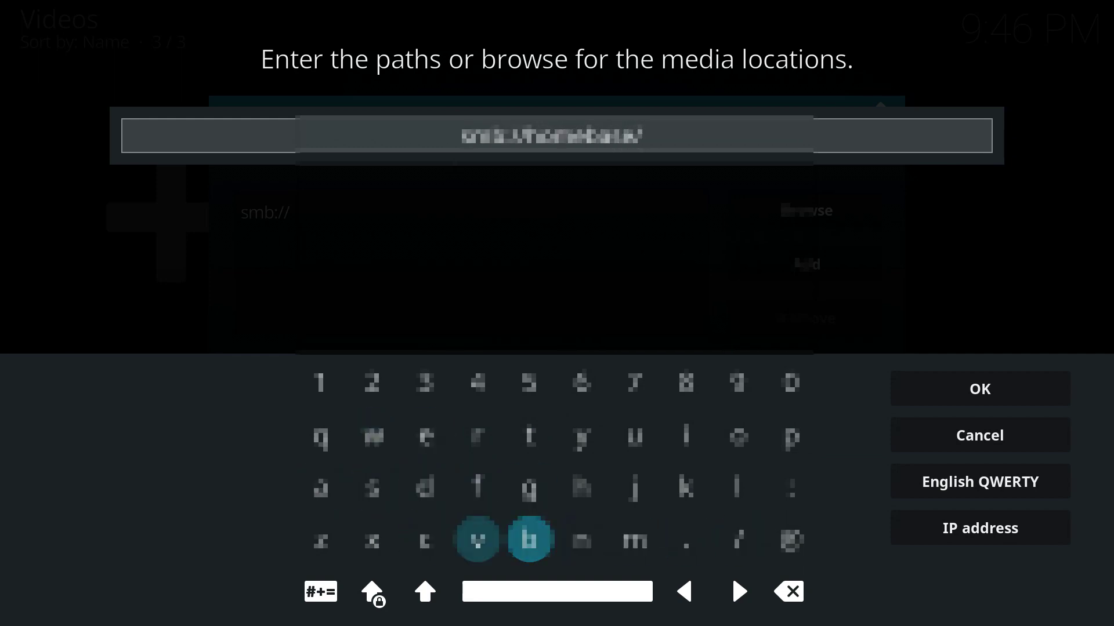
pyautogui.press('Left')
pyautogui.press('Left')
pyautogui.press('Left')
pyautogui.press('Up')
pyautogui.write('s')
pyautogui.press('Right')
pyautogui.press('Right')
pyautogui.press('Right')
pyautogui.press('Right')
pyautogui.write('h')
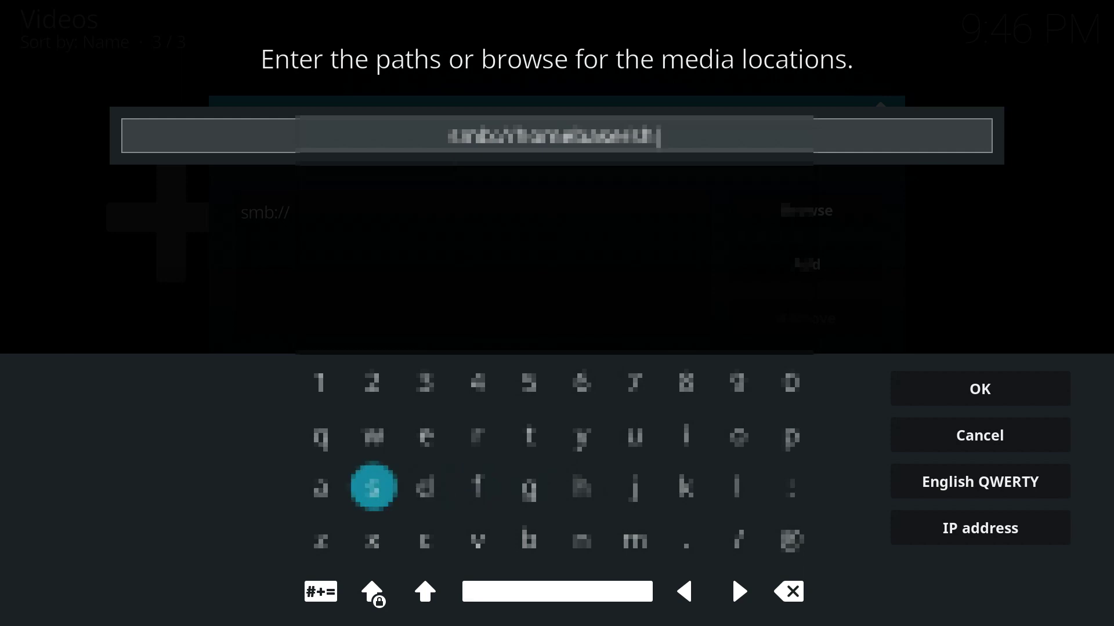
pyautogui.press('Left')
pyautogui.write('a')
pyautogui.press('Up')
pyautogui.press('Right')
pyautogui.press('Right')
pyautogui.press('Right')
pyautogui.write('r')
pyautogui.press('Left')
pyautogui.write('e')
pyautogui.press('Down')
pyautogui.press('Down')
pyautogui.press('Right')
pyautogui.press('Right')
pyautogui.press('Right')
pyautogui.press('Right')
pyautogui.press('Right')
pyautogui.press('Right')
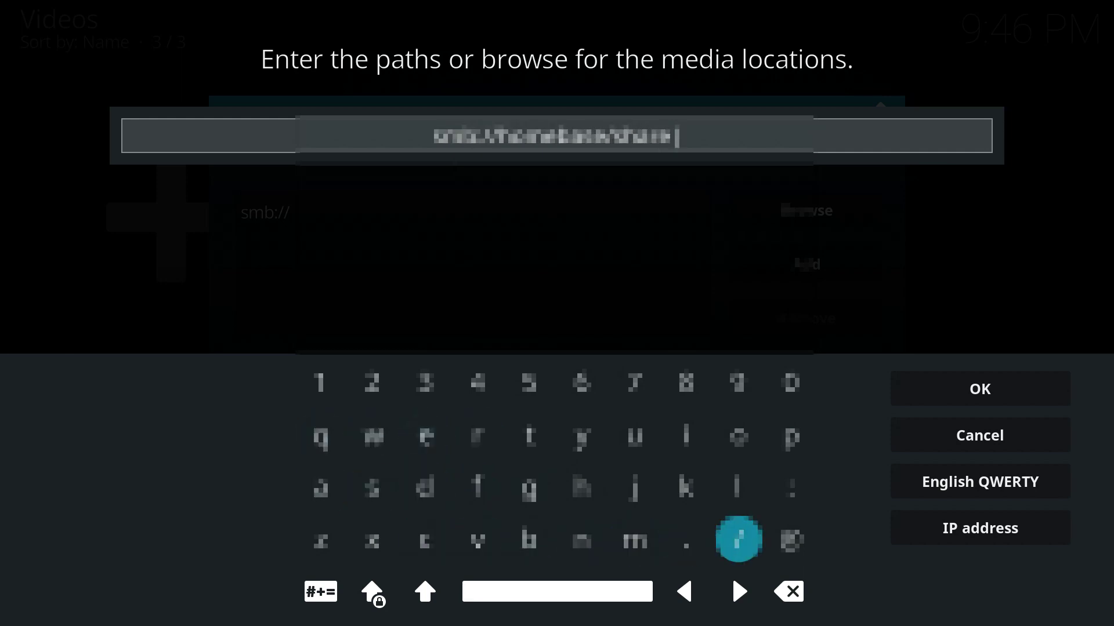
# Finish the path with mp4 and confirm smb://homebase/share/mp4
pyautogui.write('m')
pyautogui.press('Up')
pyautogui.press('Up')
pyautogui.press('Up')
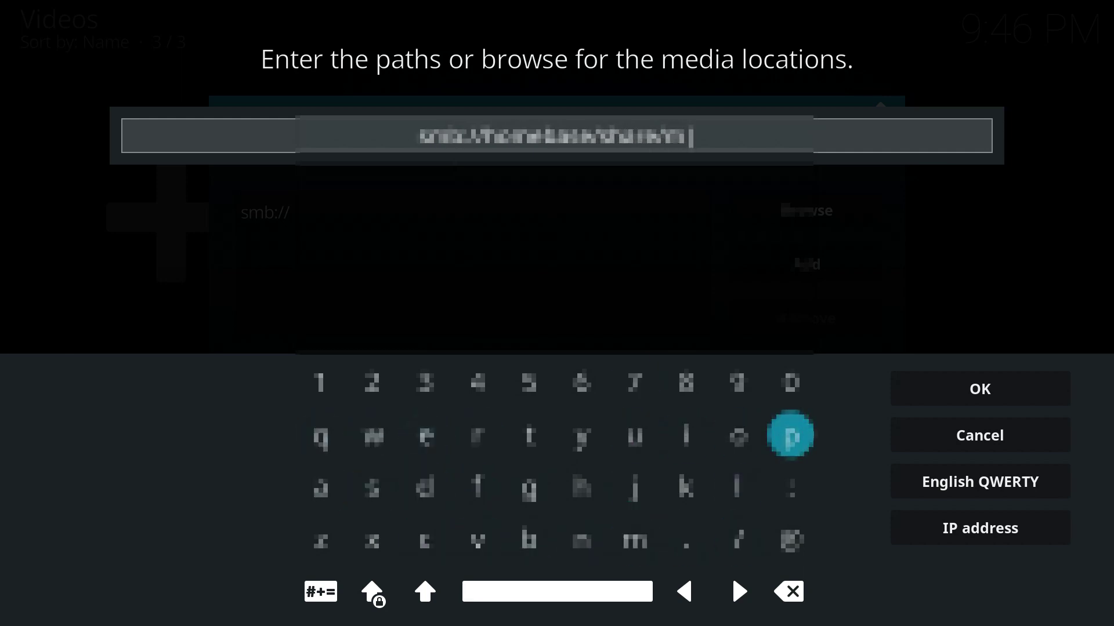
pyautogui.write('p')
pyautogui.press('Up')
pyautogui.press('Left')
pyautogui.press('Left')
pyautogui.press('Left')
pyautogui.press('Left')
pyautogui.press('Left')
pyautogui.press('Left')
pyautogui.write('4')
pyautogui.press('Right')
pyautogui.press('Right')
pyautogui.press('Right')
pyautogui.press('Right')
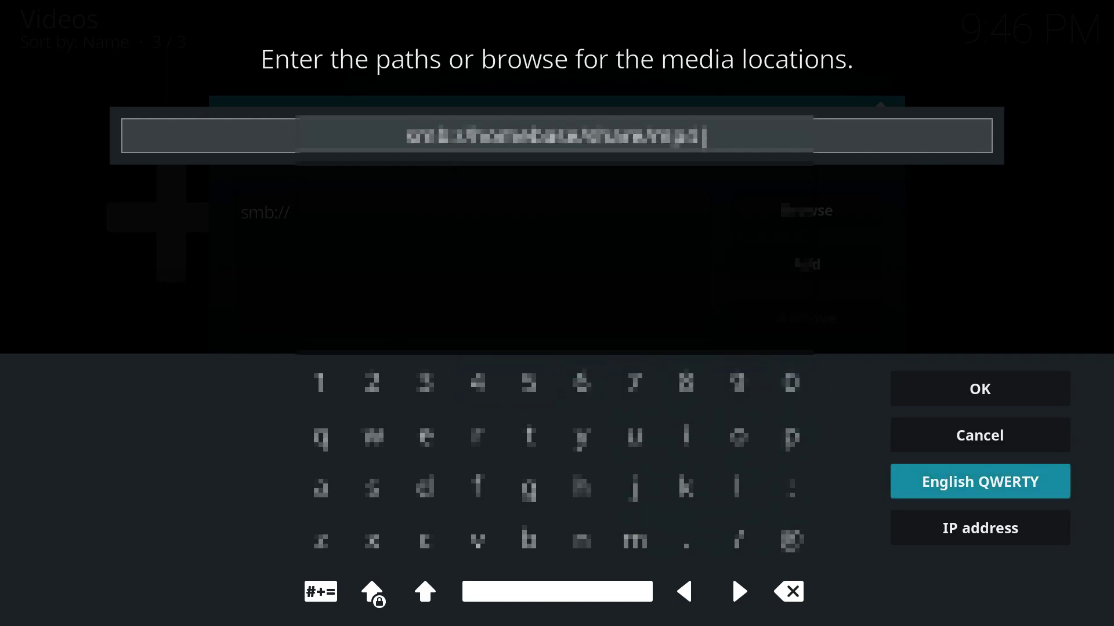
pyautogui.press('Up')
pyautogui.press('Up')
pyautogui.press('Return')
# Accept the path in Add video source to reach the share's login prompt
pyautogui.press('Return')
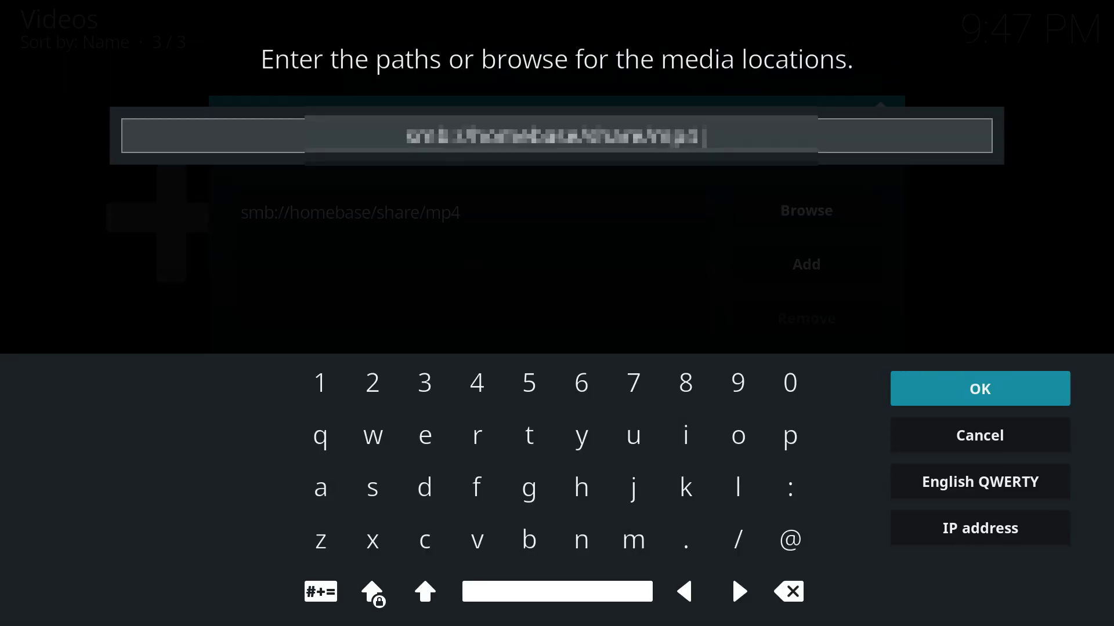
pyautogui.press('Return')
pyautogui.press('Down')
pyautogui.press('Down')
pyautogui.press('Return')
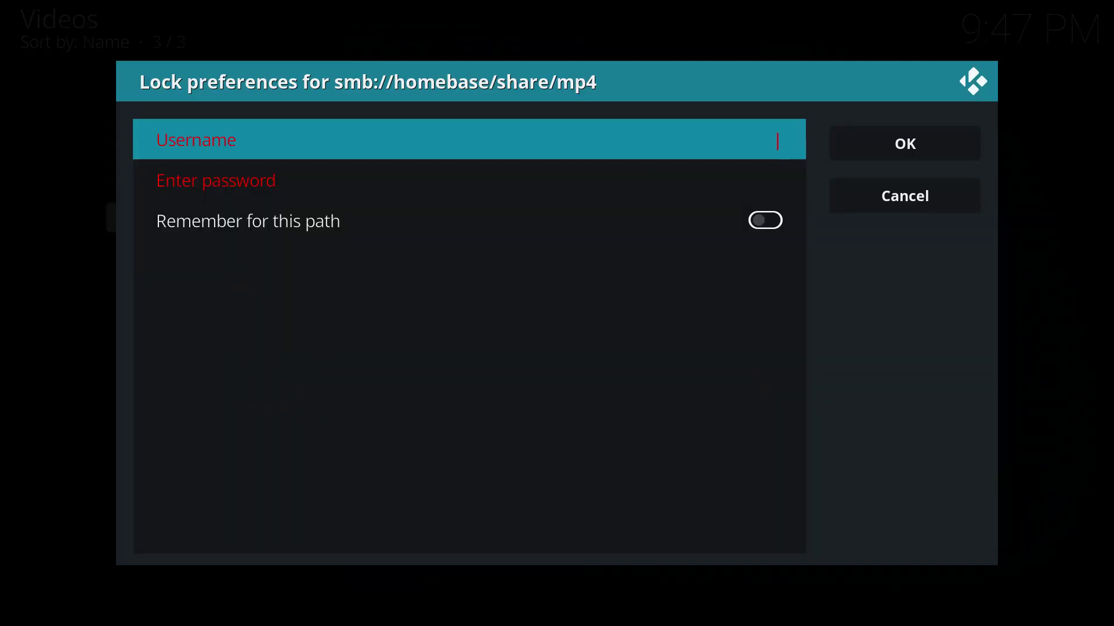
# Enter the share's username and password, remember them for this path, and accept the mp4 source
pyautogui.press('Return')
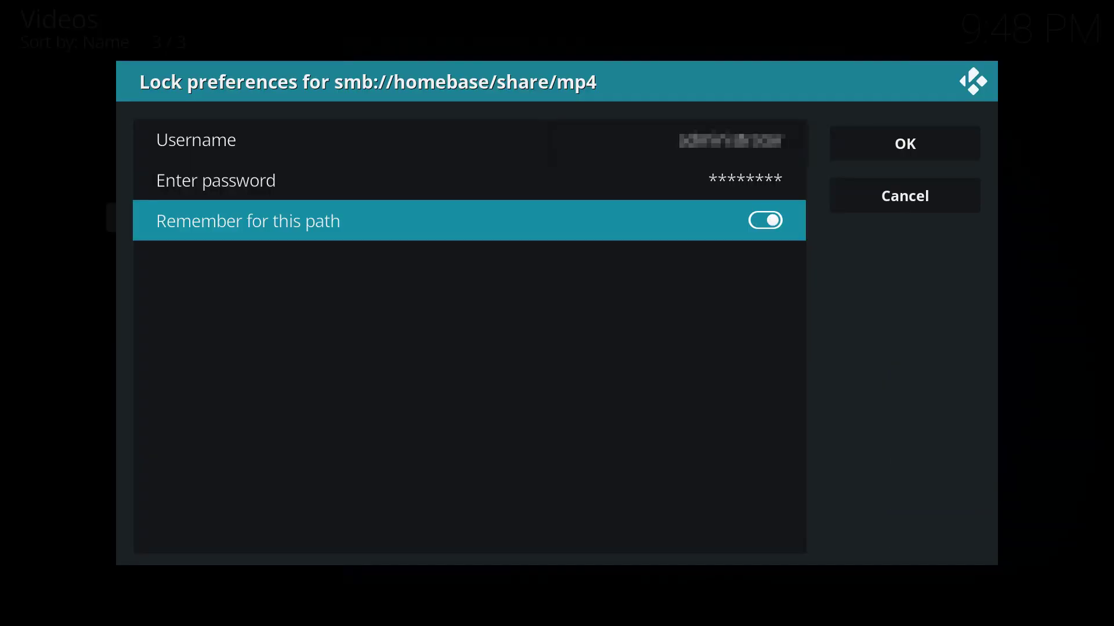
pyautogui.press('Right')
pyautogui.press('Return')
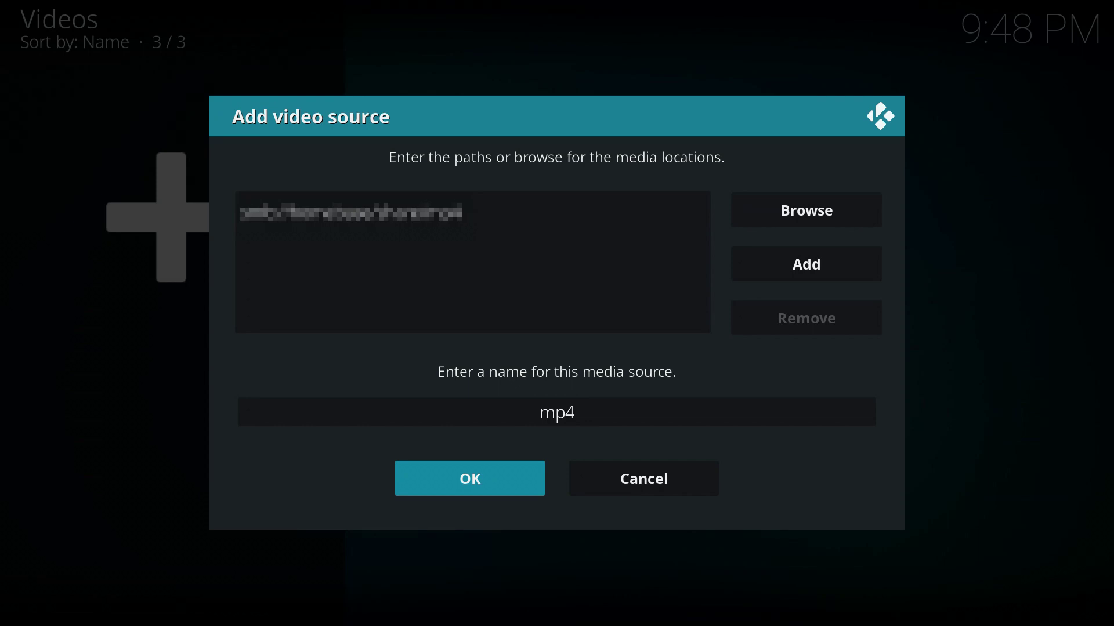
pyautogui.press('Return')
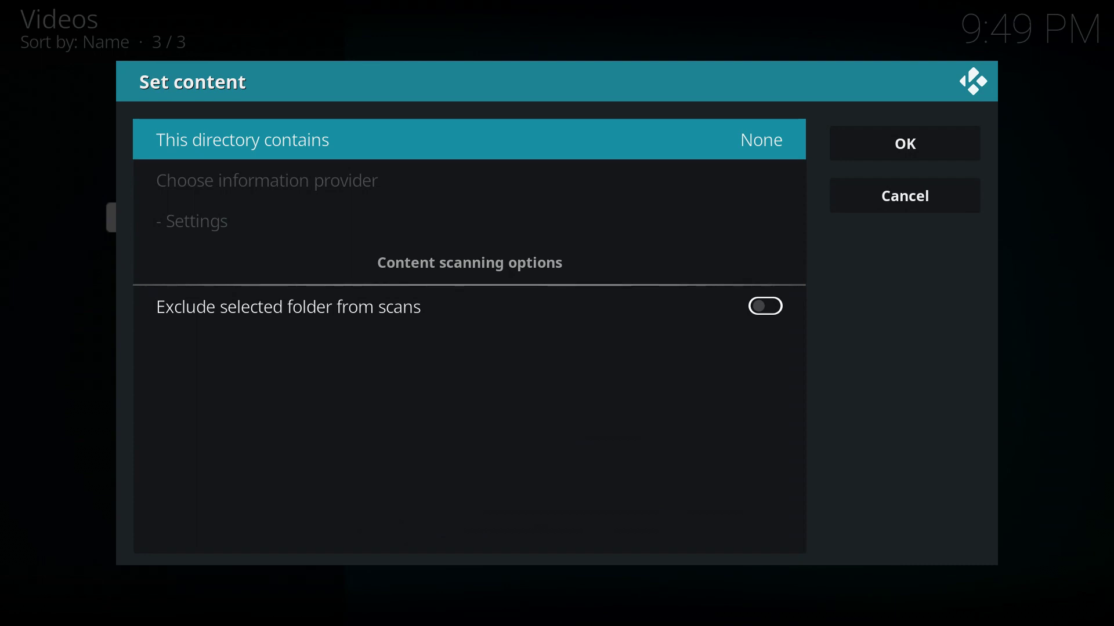
# Set the mp4 directory's content type to Movies and save the source
pyautogui.press('Return')
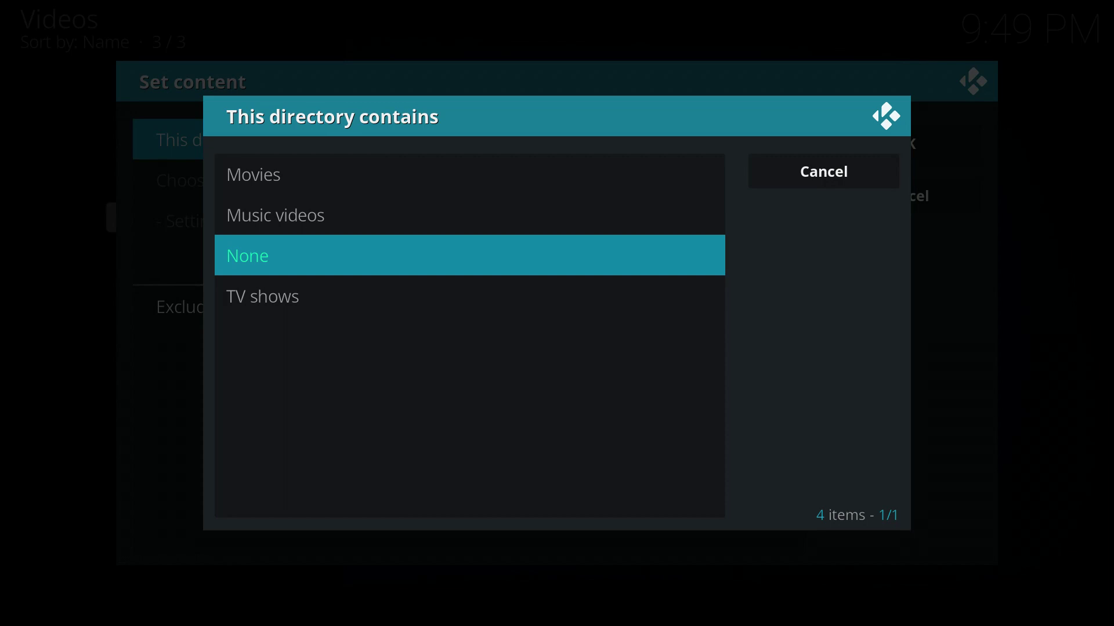
pyautogui.press('Up')
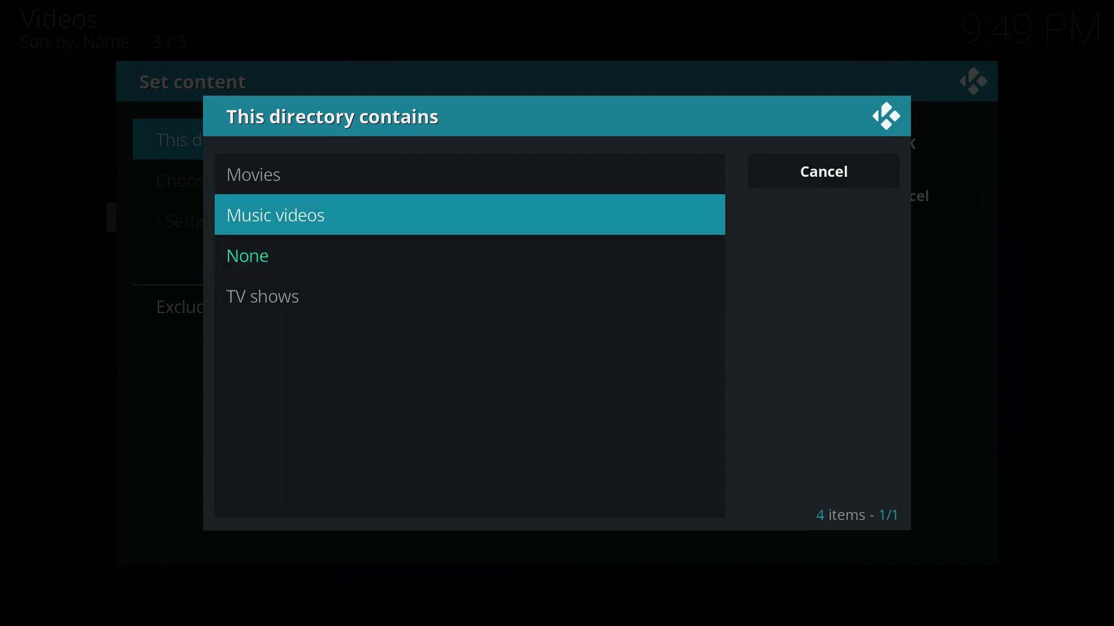
pyautogui.press('Up')
pyautogui.press('Return')
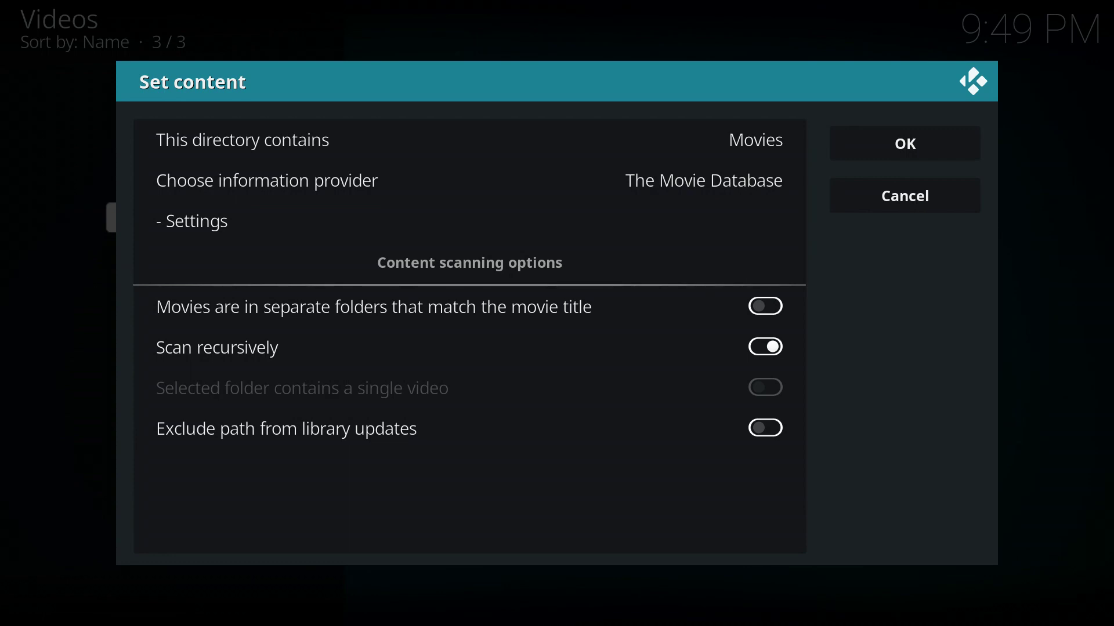
pyautogui.press('Return')
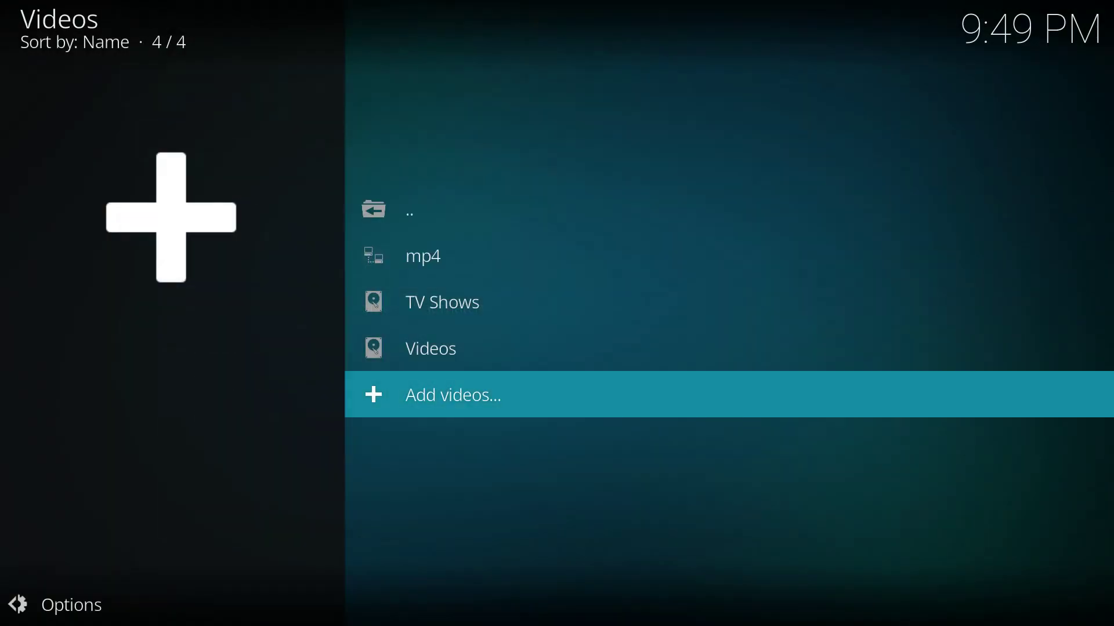
# Open the mp4 network source and enter the Cult of UHF film folder
pyautogui.press('Up')
pyautogui.press('Up')
pyautogui.press('Up')
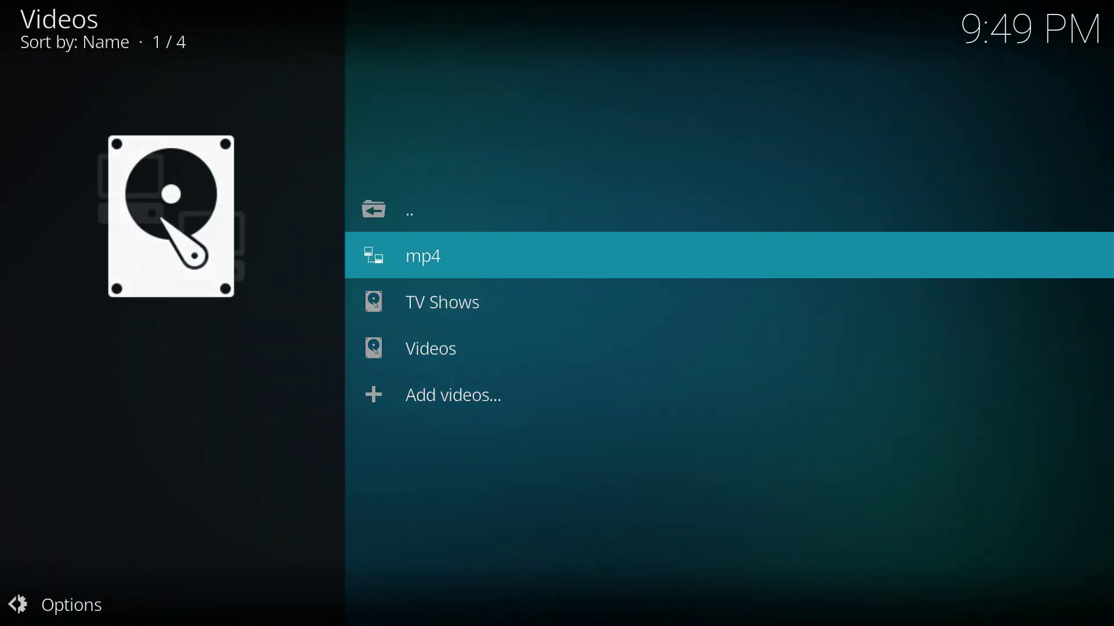
pyautogui.press('Return')
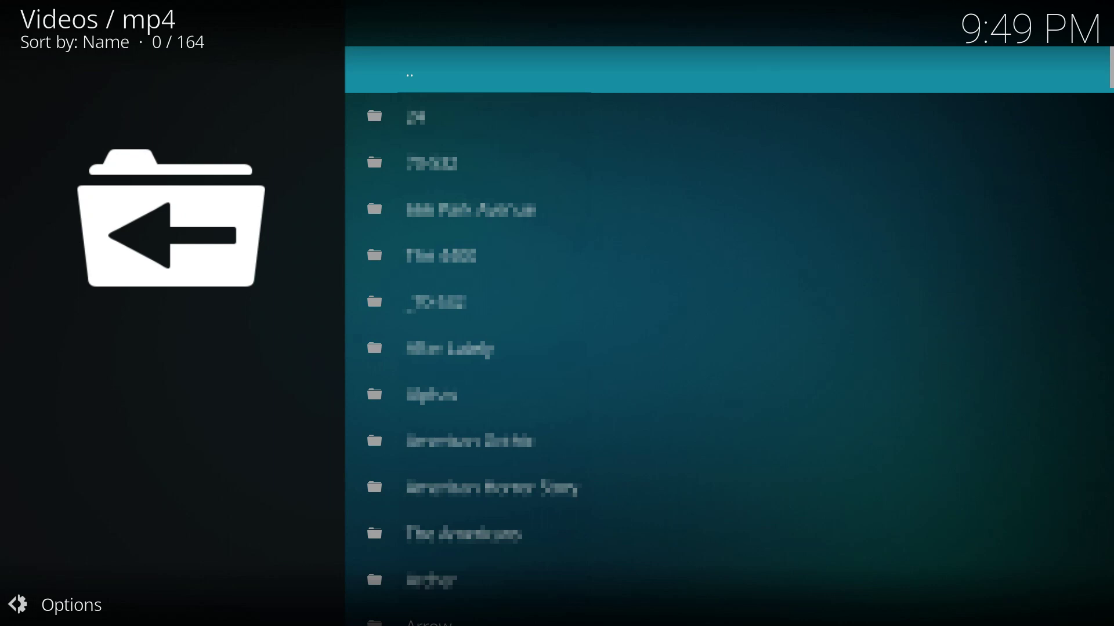
pyautogui.press('Down')
pyautogui.press('Down')
pyautogui.press('Down')
pyautogui.press('Down')
pyautogui.press('Down')
pyautogui.press('Down')
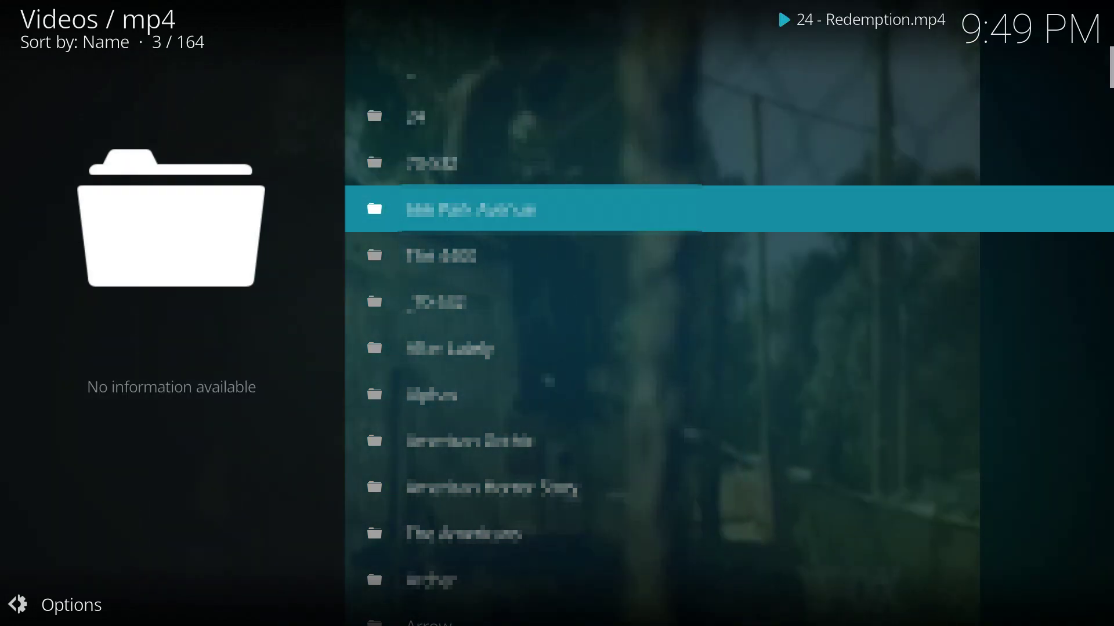
pyautogui.press('Down')
pyautogui.press('Down')
pyautogui.press('Down')
pyautogui.press('Down')
pyautogui.press('Down')
pyautogui.press('Down')
pyautogui.press('Down')
pyautogui.press('Down')
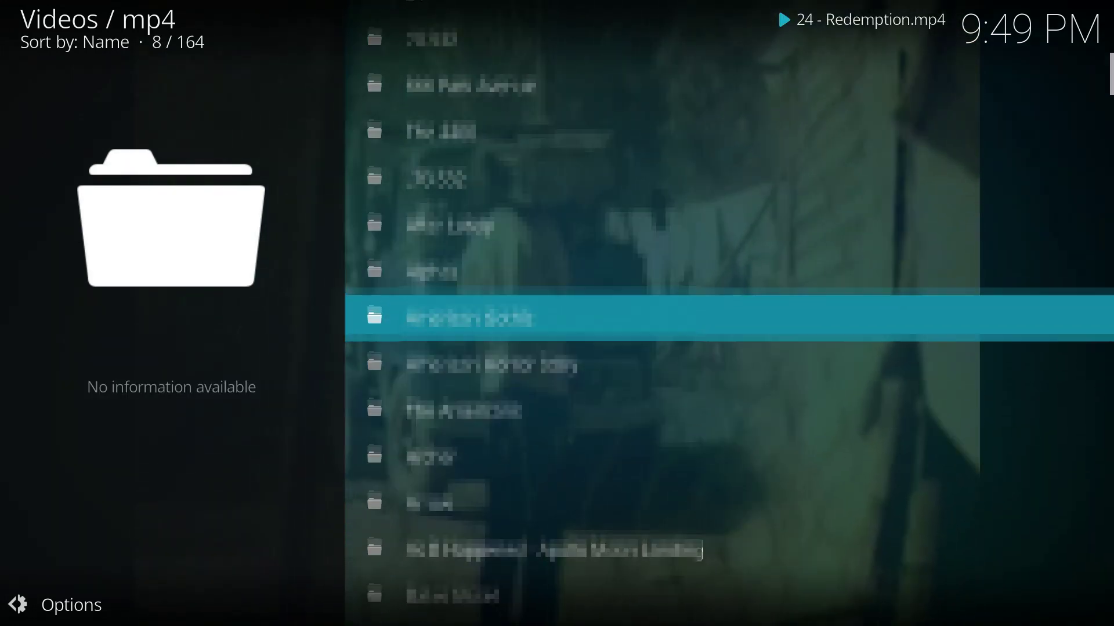
pyautogui.press('Down')
pyautogui.press('Down')
pyautogui.press('Down')
pyautogui.press('Down')
pyautogui.press('Down')
pyautogui.press('Down')
pyautogui.press('Down')
pyautogui.press('Down')
pyautogui.press('Down')
pyautogui.press('Down')
pyautogui.press('Down')
pyautogui.press('Down')
pyautogui.press('Down')
pyautogui.press('Down')
pyautogui.press('Down')
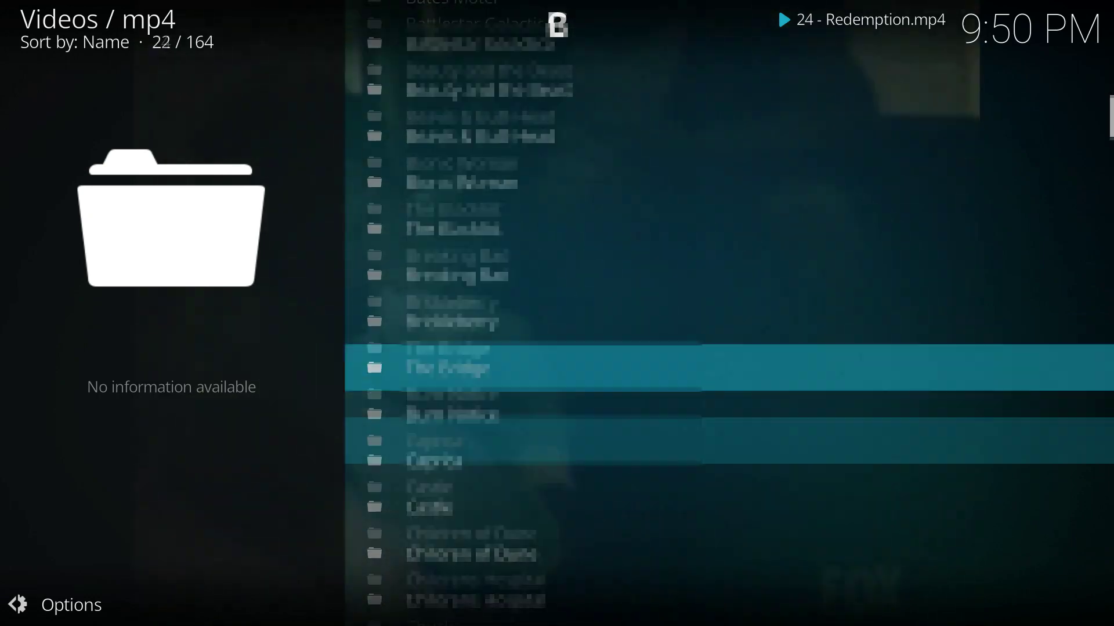
pyautogui.press('Down')
pyautogui.press('Down')
pyautogui.press('Down')
pyautogui.press('Down')
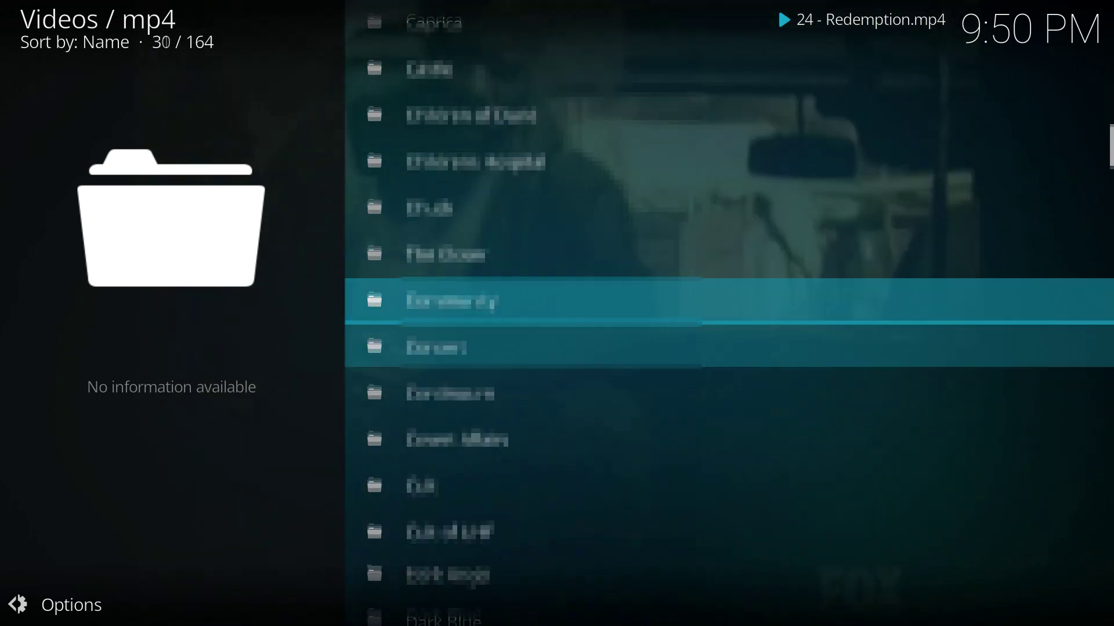
pyautogui.press('Down')
pyautogui.press('Down')
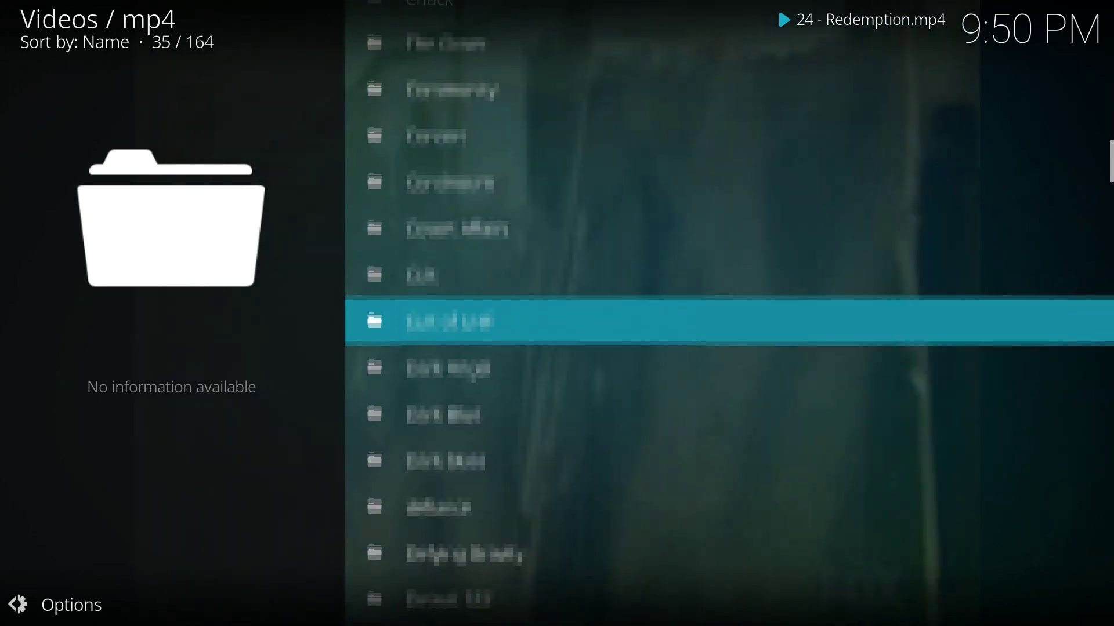
pyautogui.press('Return')
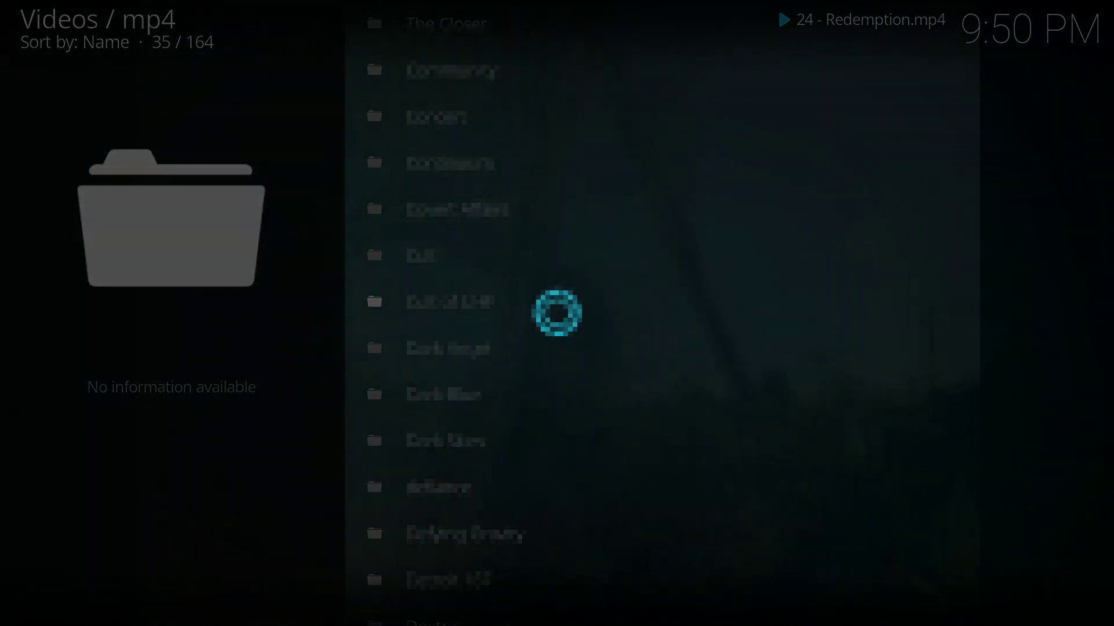
# Play _Attack From Space_ 43.mp4 from the Cult of UHF list
pyautogui.press('Down')
pyautogui.press('Down')
pyautogui.press('Down')
pyautogui.press('Down')
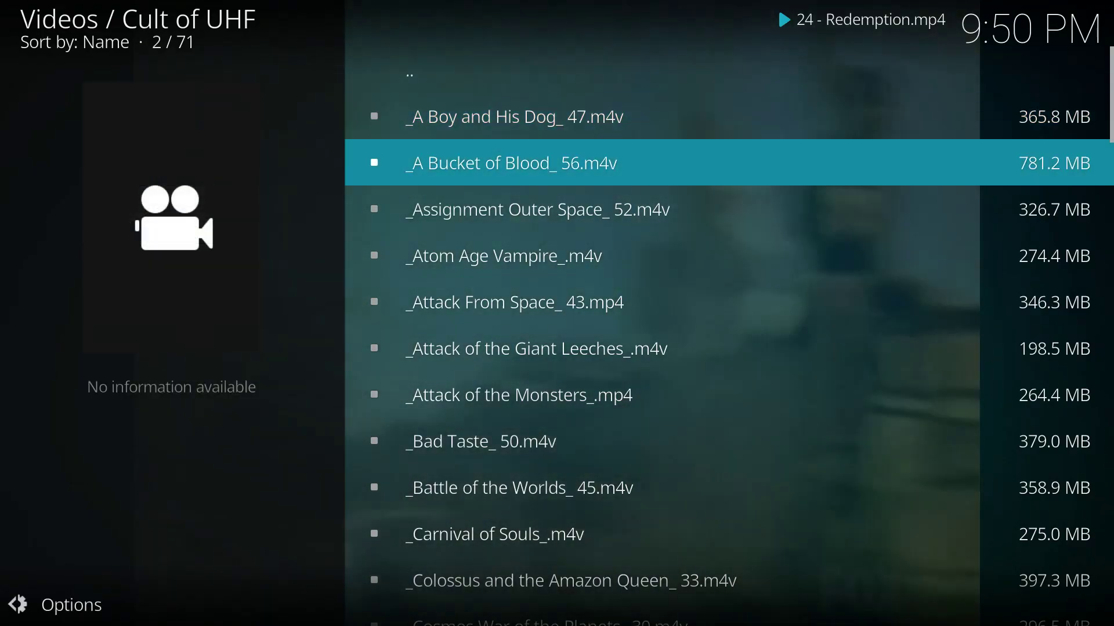
pyautogui.press('Down')
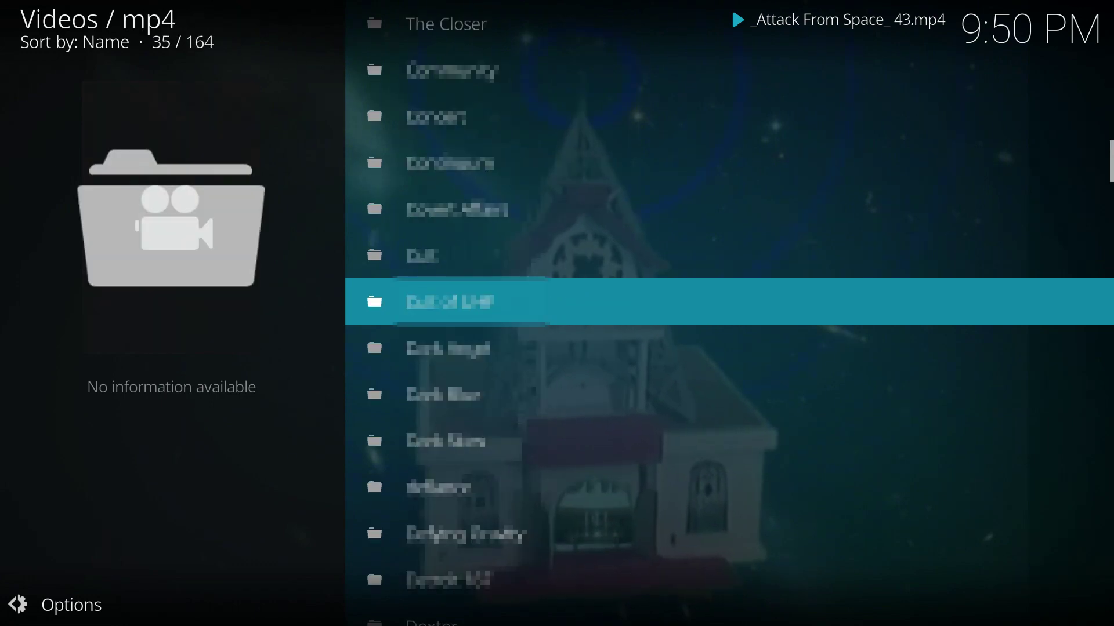
pyautogui.press('BackSpace')
pyautogui.press('BackSpace')
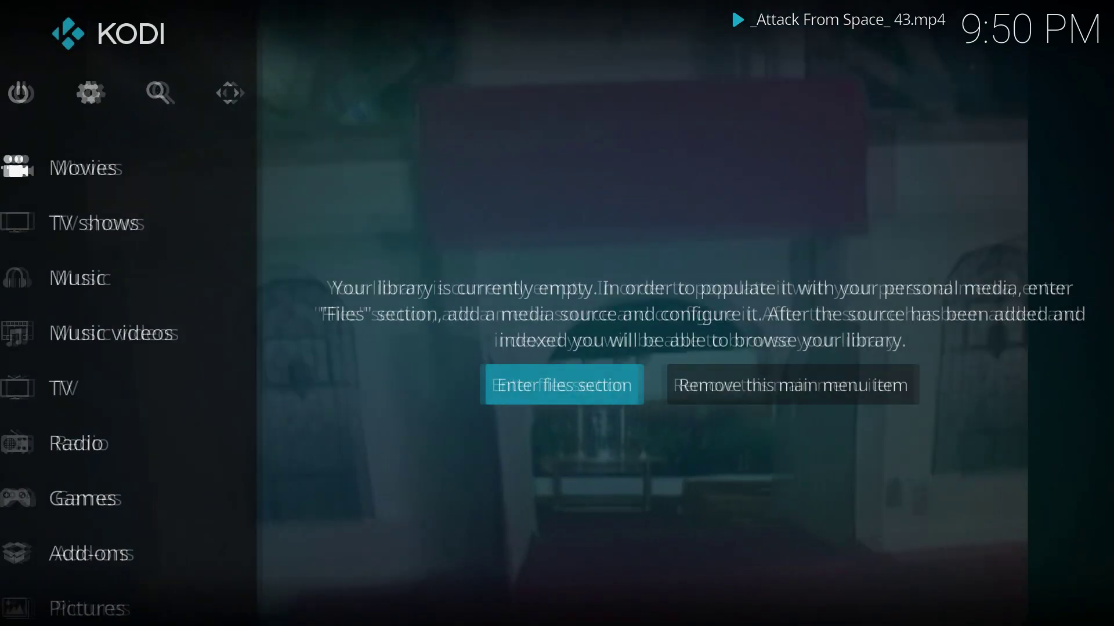